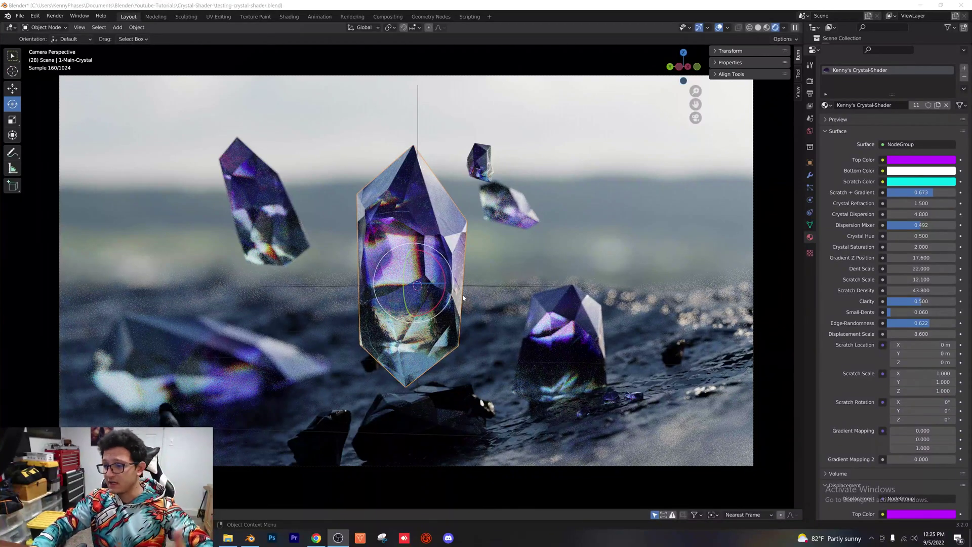
Zoom in until the purple crystal's rendered camera frame fills the viewport.
scroll(436, 288, up, 2)
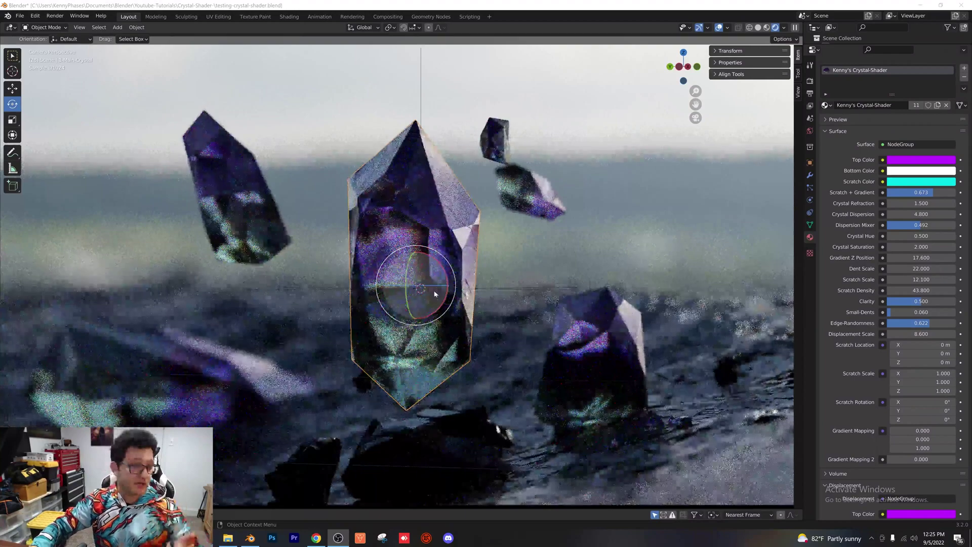
scroll(434, 293, up, 1)
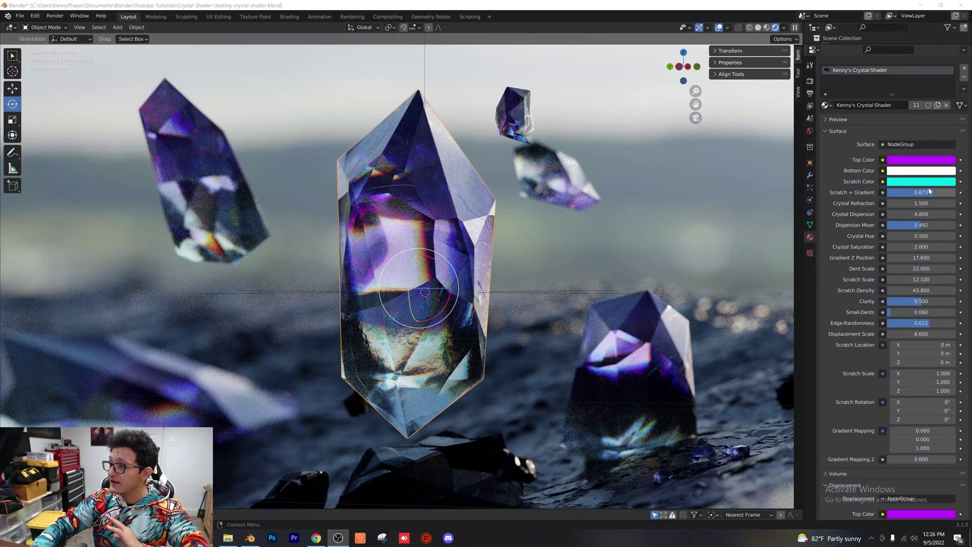
Try a sky-blue Top Color and a yellow Bottom Color on the crystal material.
click(917, 160)
click(934, 42)
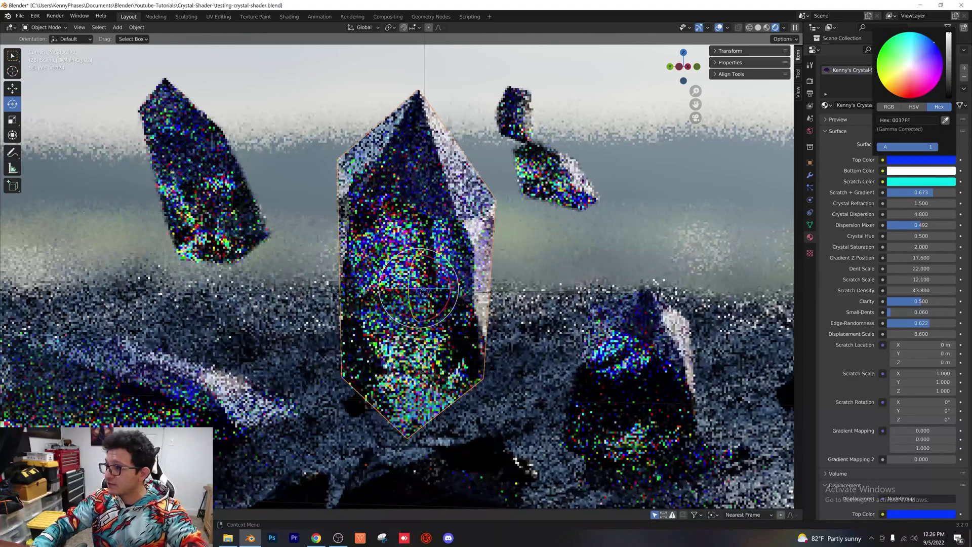
drag(935, 42, 940, 53)
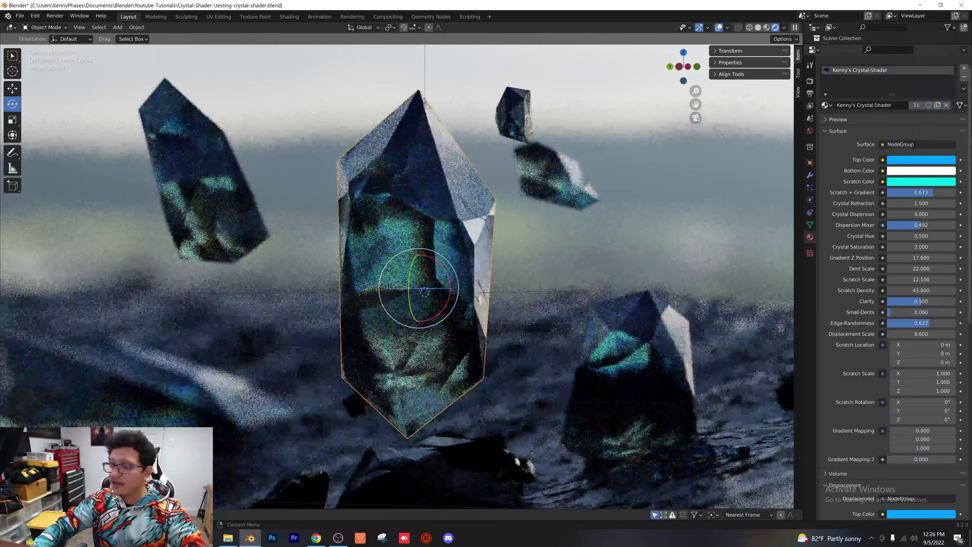
click(919, 170)
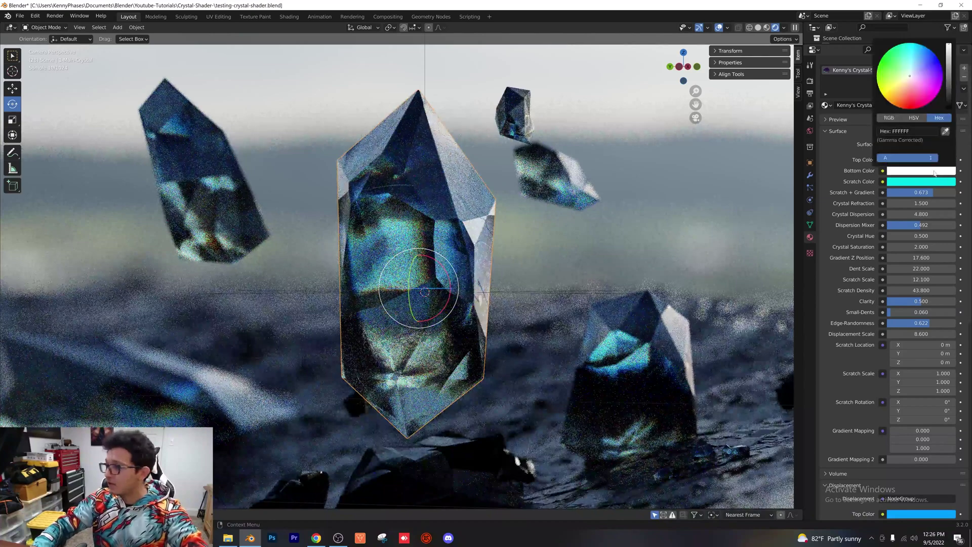
click(883, 95)
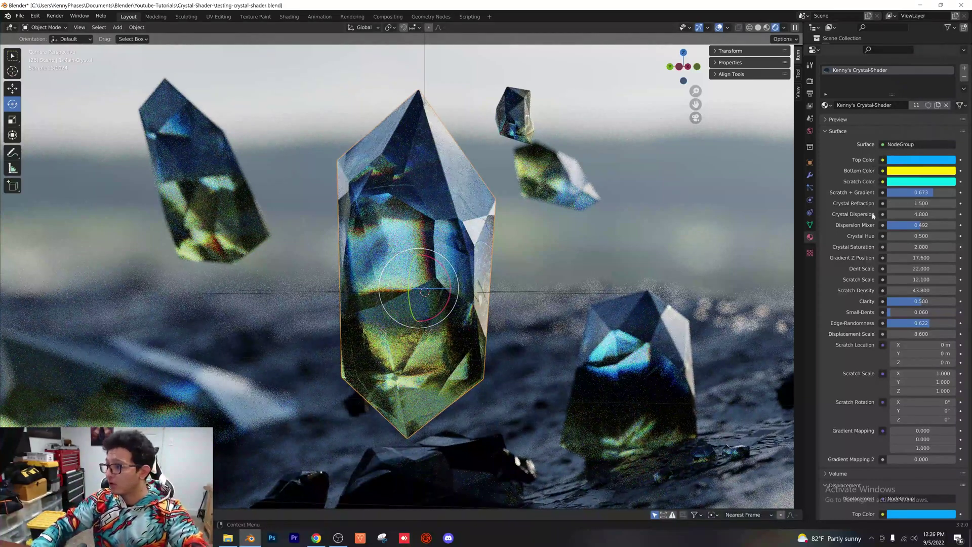
Set Crystal Saturation to 0 and reset Dispersion Mixer to zero.
click(921, 246)
text(0)
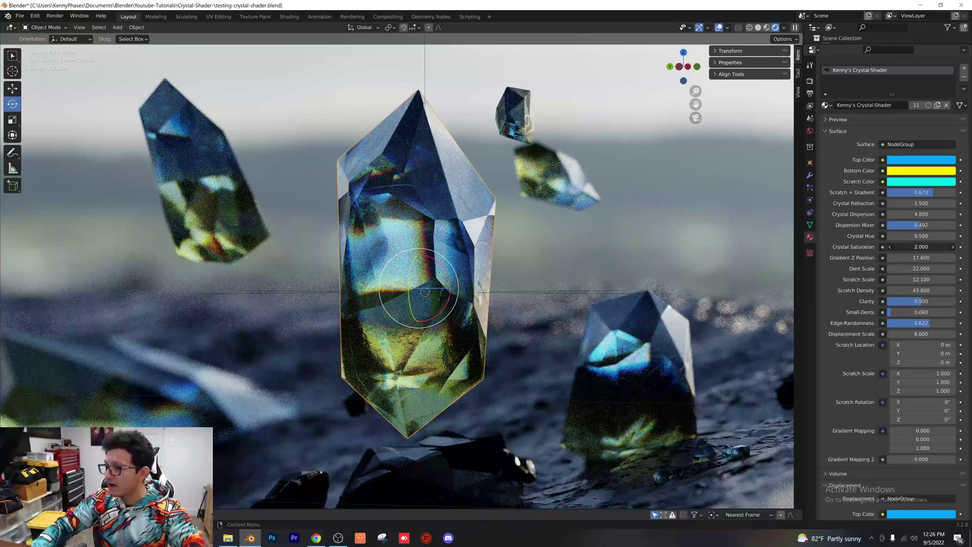
key(Return)
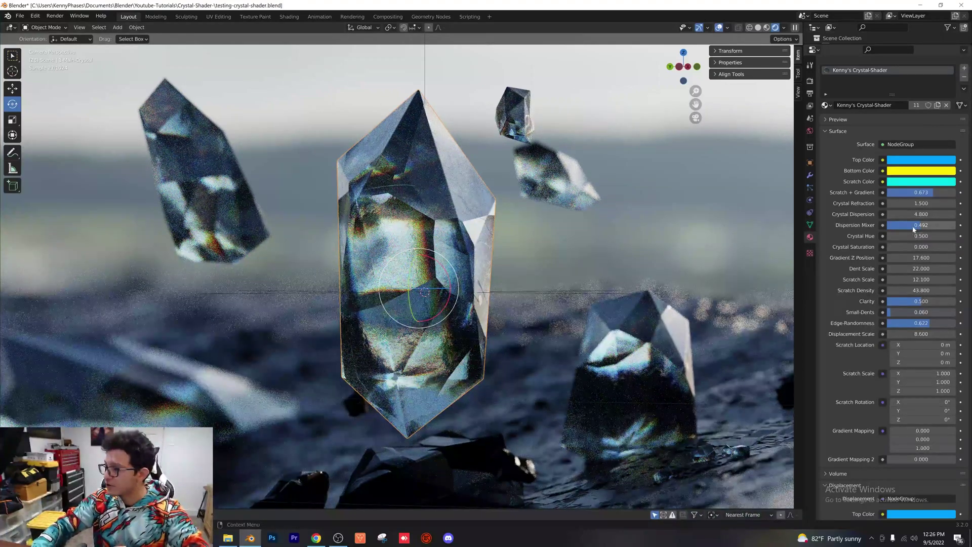
key(BackSpace)
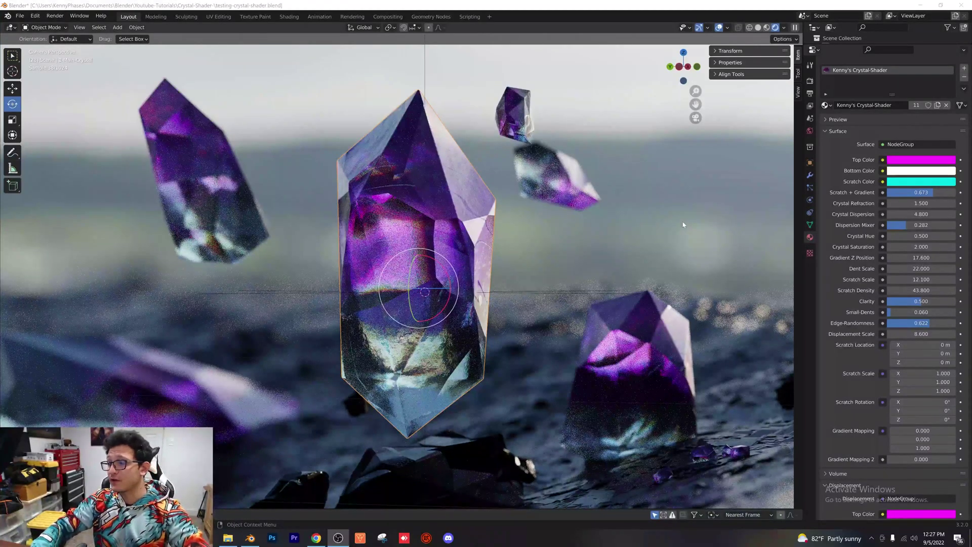
Try Gradient Z Position values from 13.4 to 10.5, then set Crystal Hue to 0.800.
click(921, 257)
text(13.4)
key(Return)
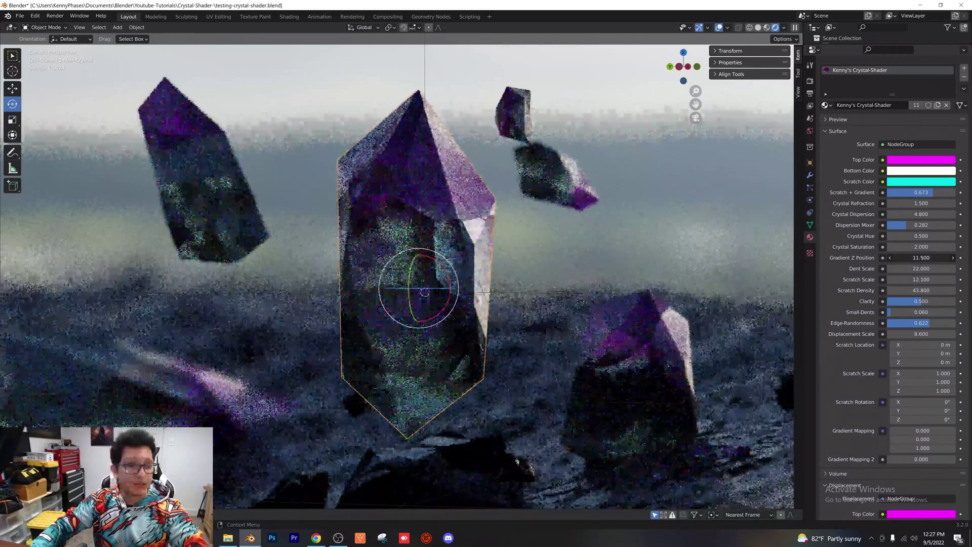
drag(921, 258, 901, 258)
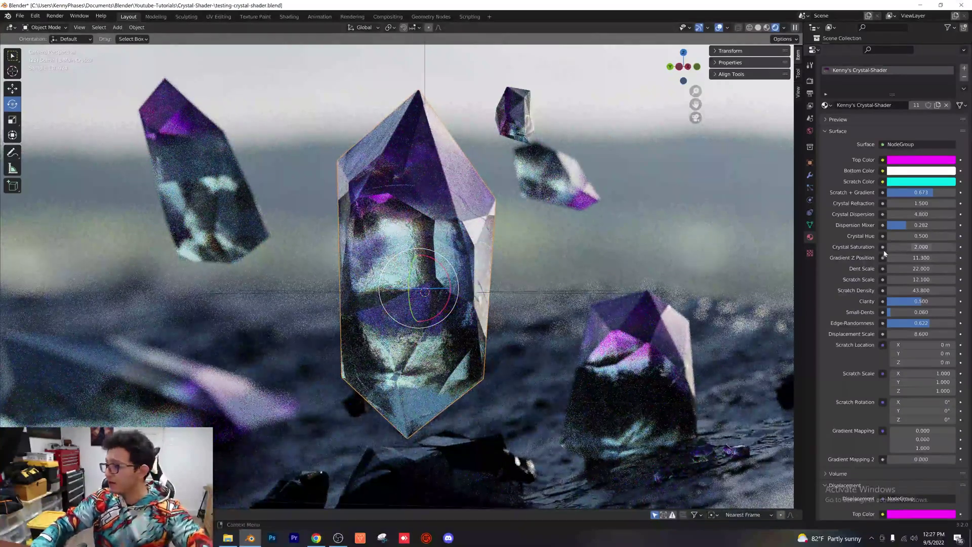
mouse_move(921, 257)
mouse_down()
mouse_move(911, 258)
mouse_move(934, 257)
mouse_up()
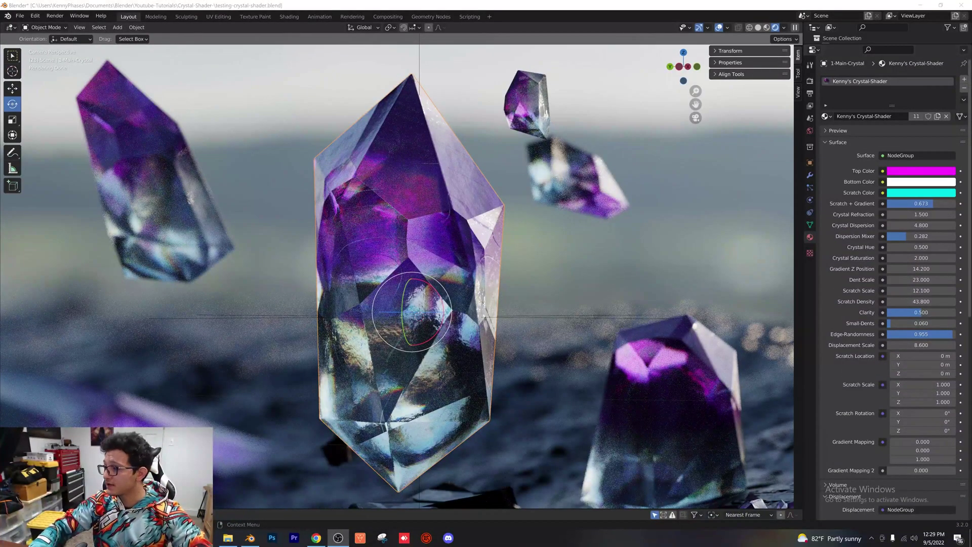
drag(922, 247, 897, 247)
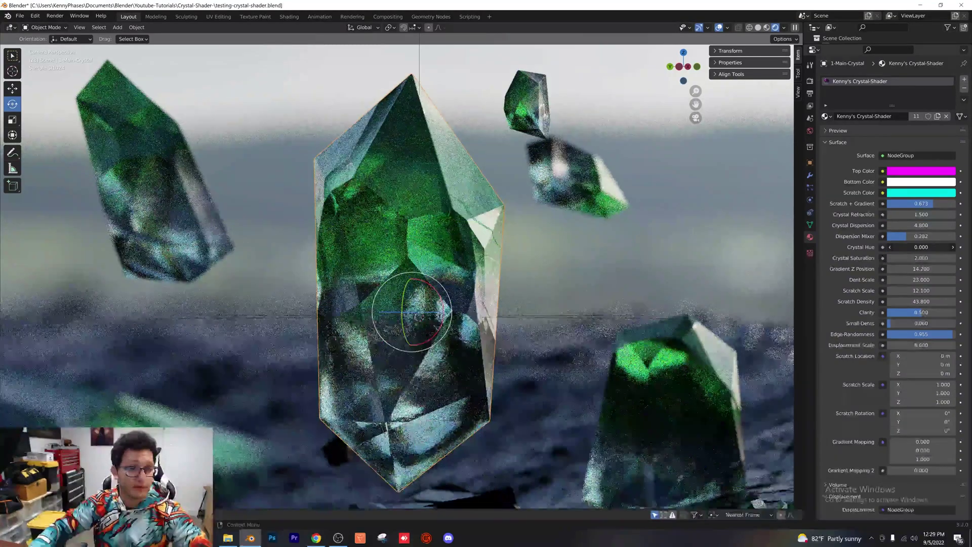
drag(922, 247, 951, 247)
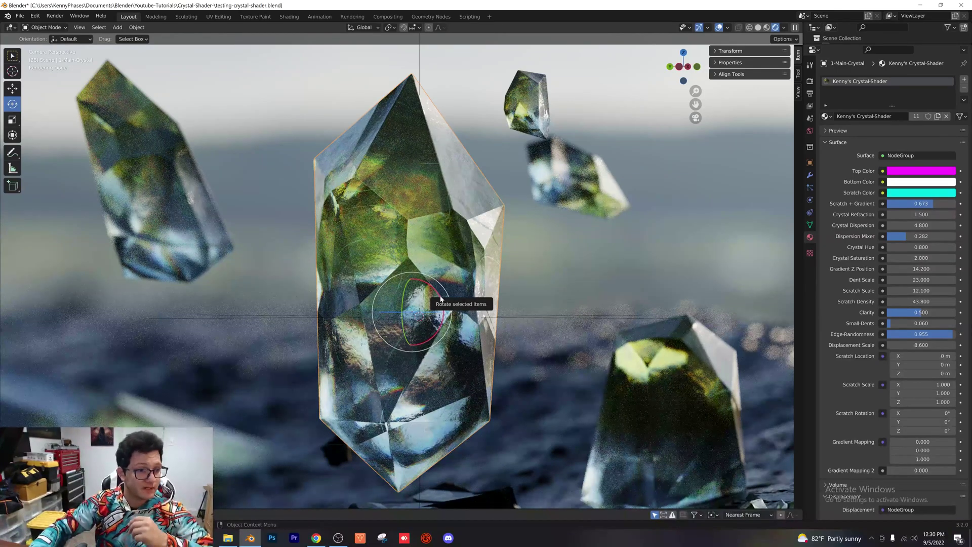
Start a new General scene.
click(19, 16)
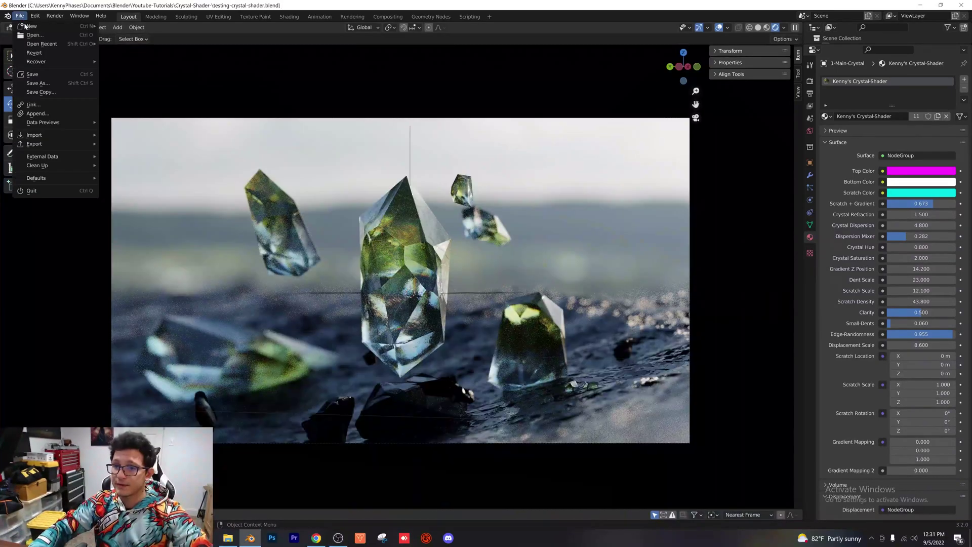
mouse_move(61, 25)
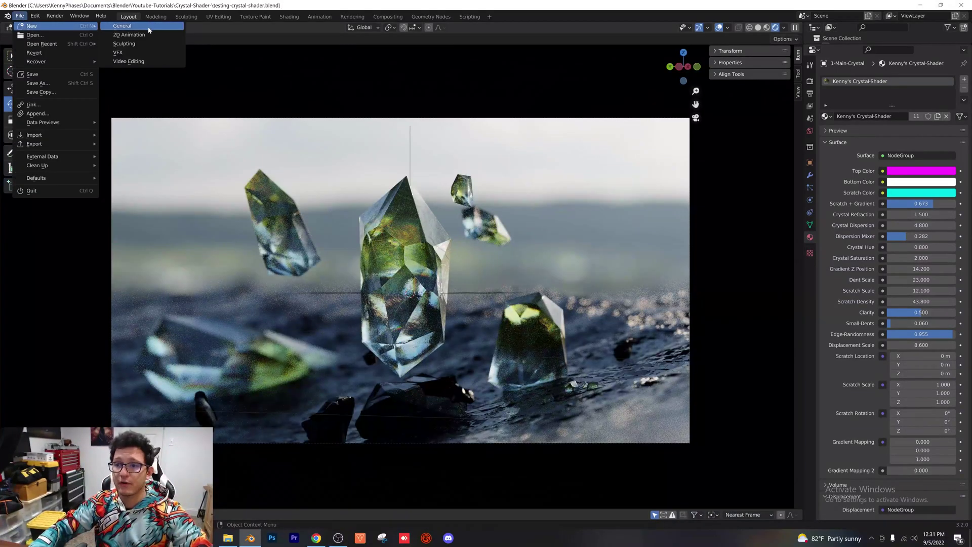
click(148, 28)
Delete the default cube and light from the scene.
click(479, 229)
click(428, 229)
key(x)
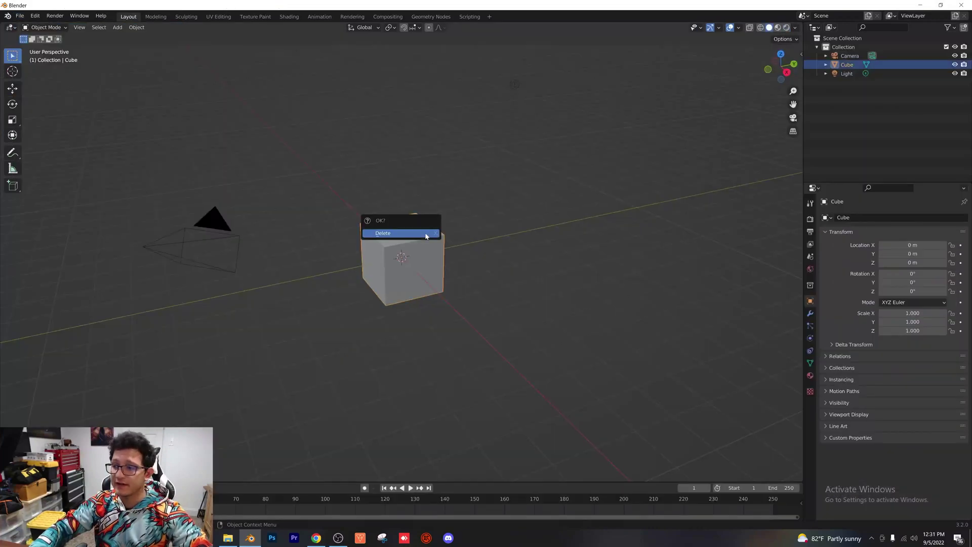
click(426, 234)
click(517, 86)
key(x)
click(520, 93)
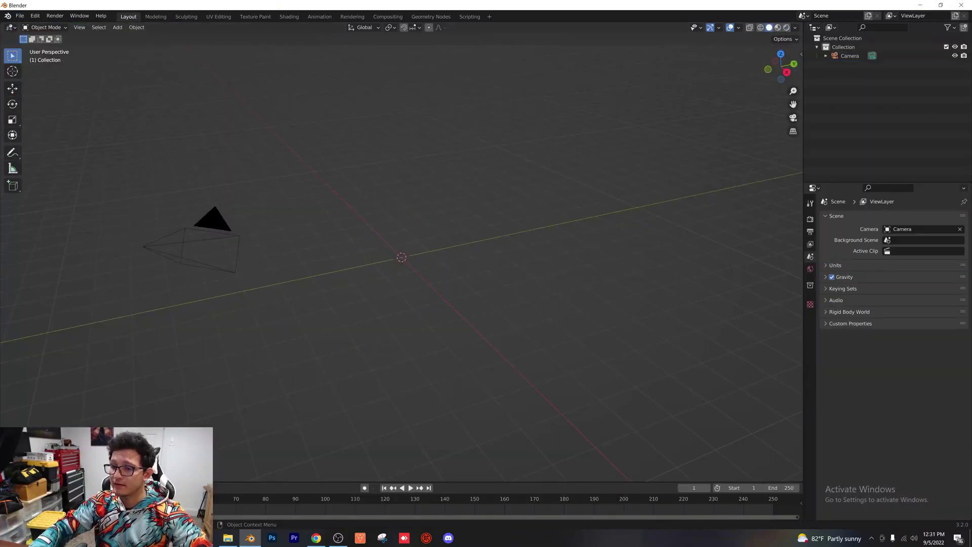
key(alt+Tab)
key(alt+Tab)
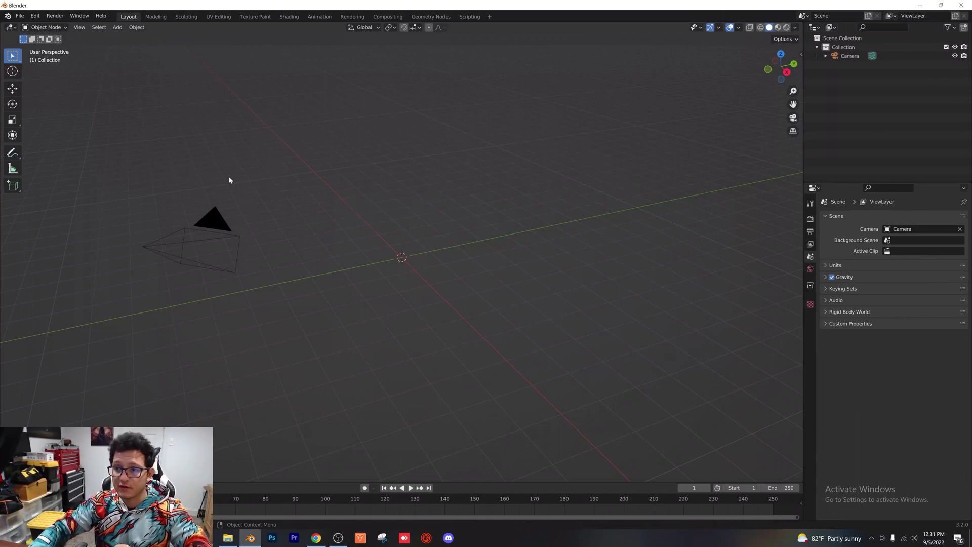
Add an Ico Sphere at the origin.
click(118, 27)
mouse_move(124, 37)
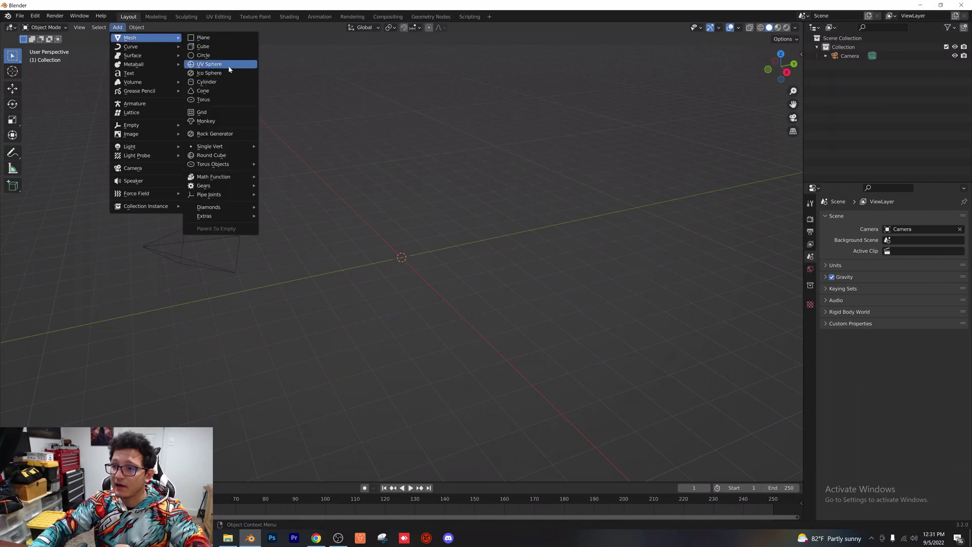
click(235, 86)
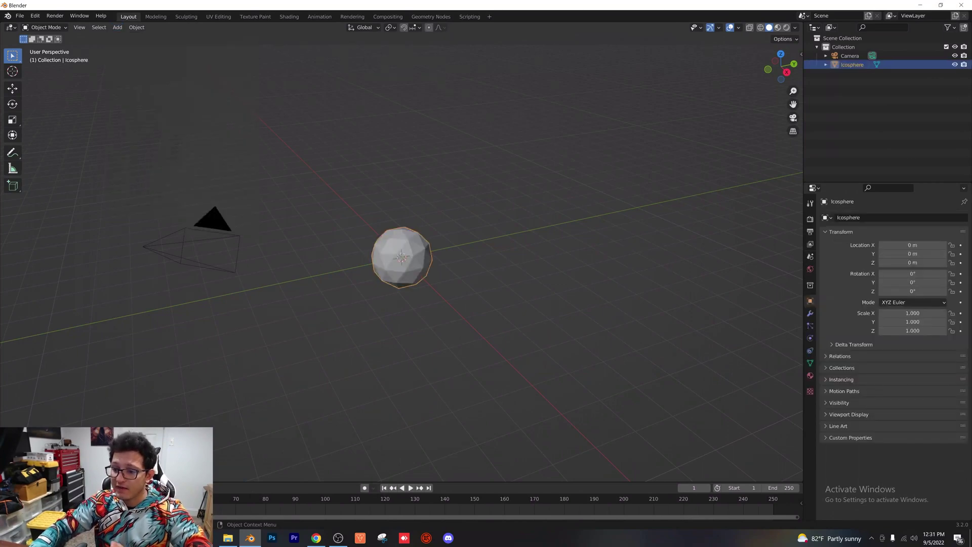
Set the ico sphere's subdivisions to 1 and turn a pentagonal face toward the view.
click(114, 387)
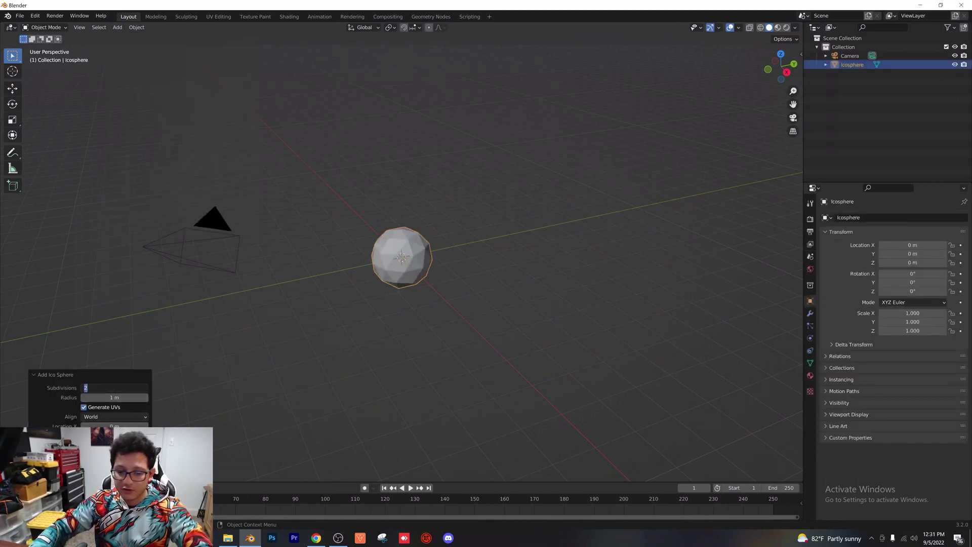
text(1)
key(Return)
scroll(436, 304, up, 4)
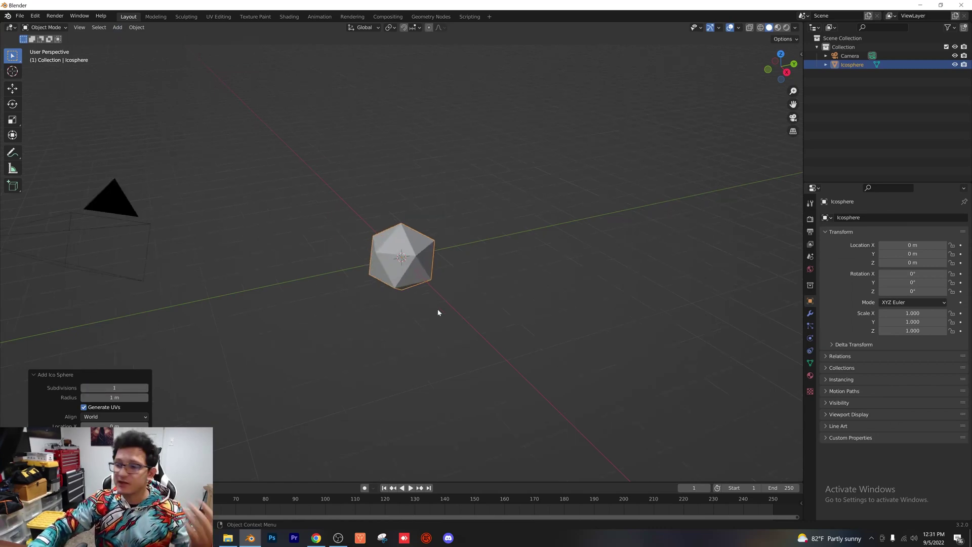
scroll(385, 290, up, 2)
middle_drag(372, 289, 411, 283)
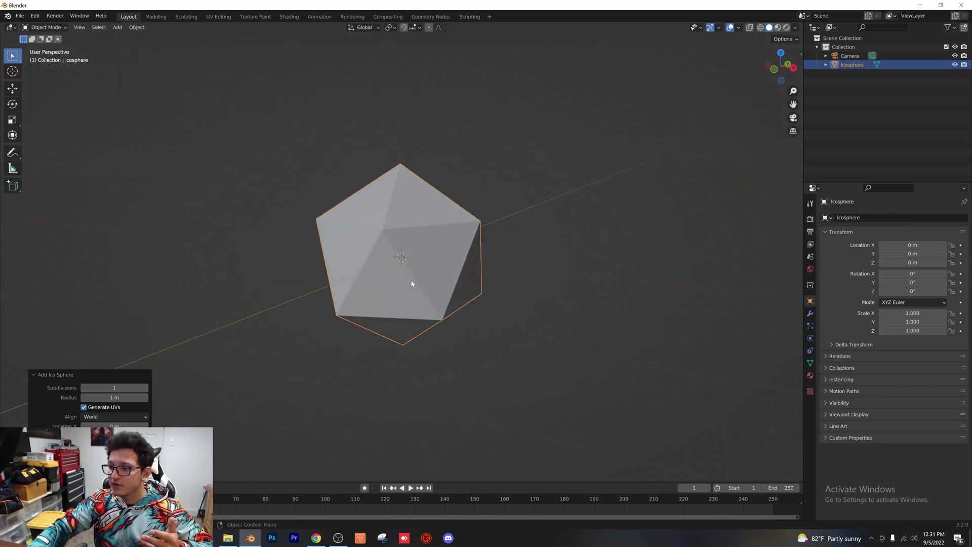
scroll(414, 284, up, 3)
In Edit Mode, pull the bottom vertex down to lengthen the shape.
key(Tab)
scroll(414, 289, down, 4)
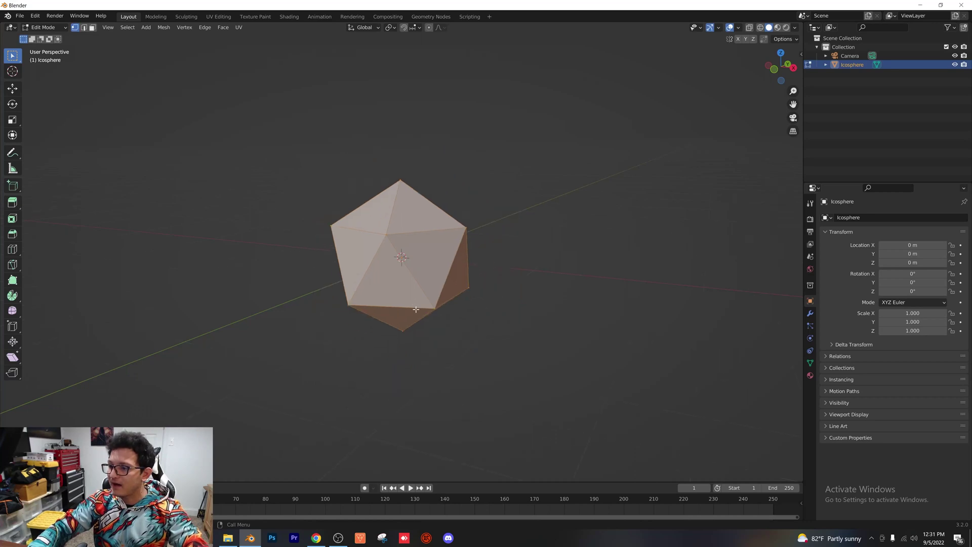
middle_drag(396, 348, 432, 380)
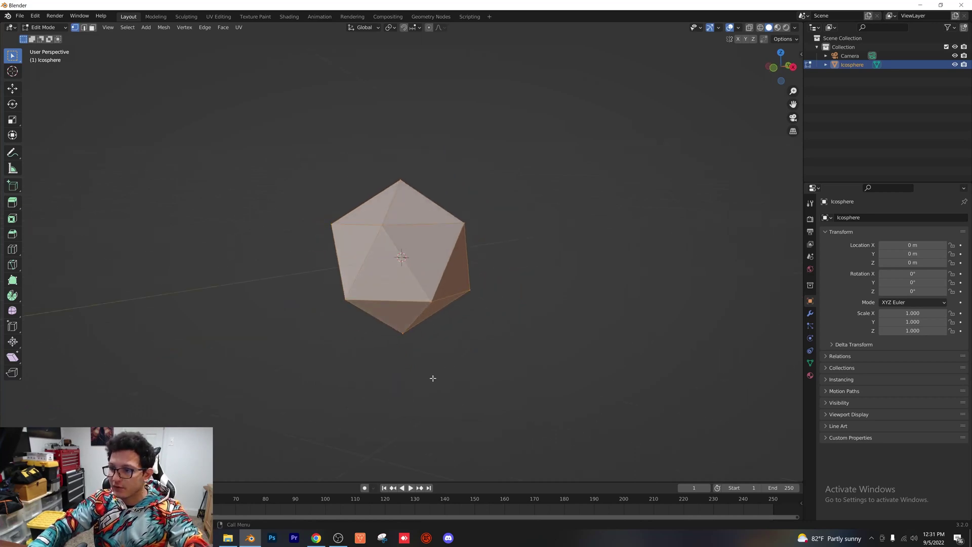
scroll(450, 385, up, 2)
key(alt+a)
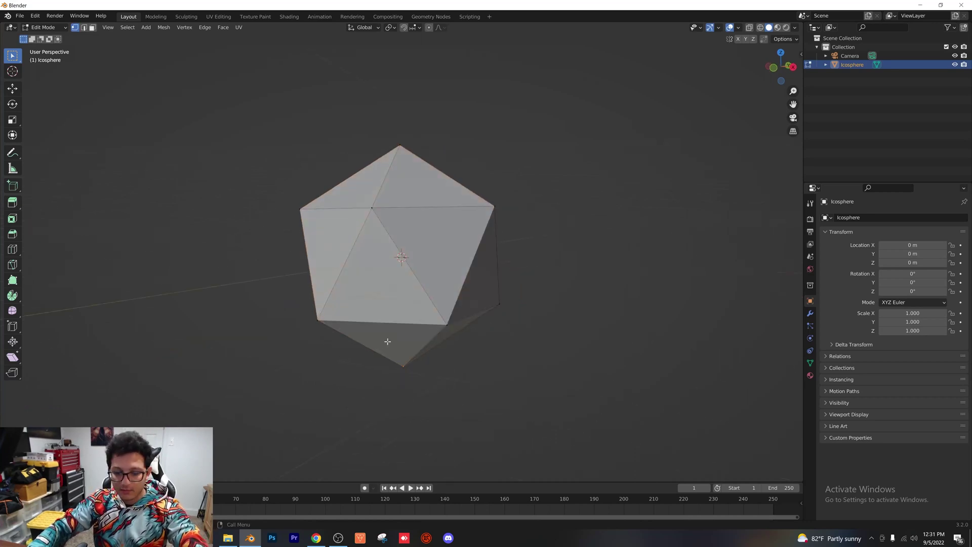
key(g)
click(404, 405)
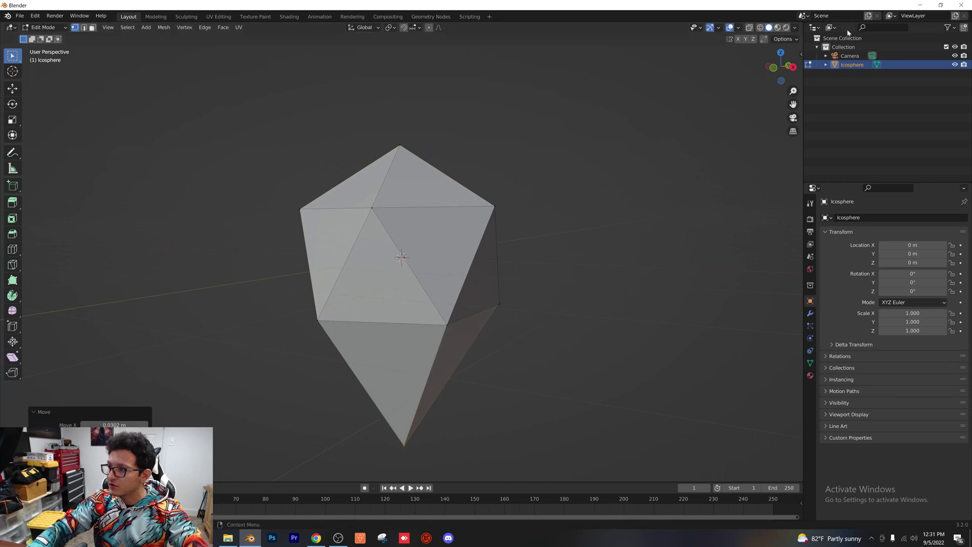
In front orthographic view, move the left vertex inward.
click(774, 69)
drag(236, 208, 325, 331)
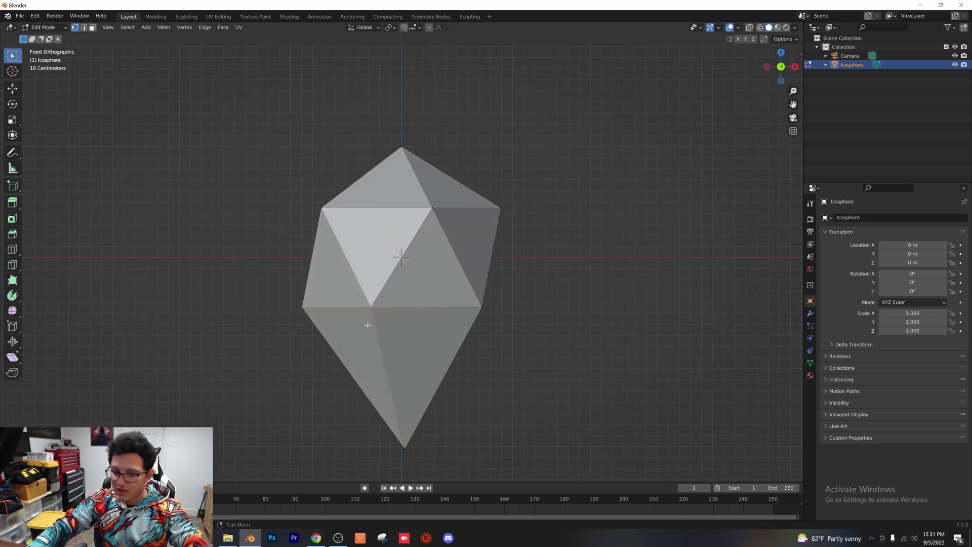
key(g)
click(335, 294)
Push the top-right face up and outward, then nudge the top-right vertex.
shift+drag(402, 98, 501, 228)
key(g)
click(469, 243)
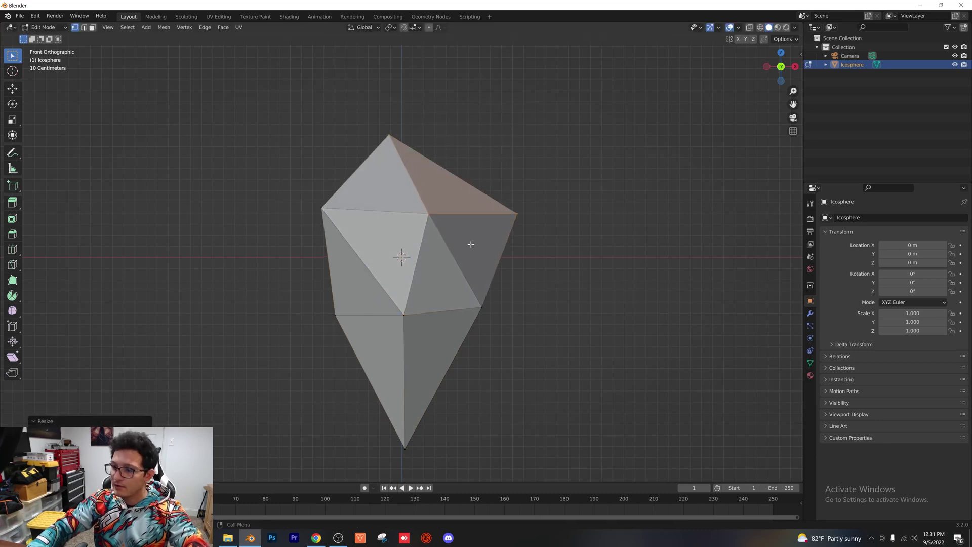
key(g)
click(510, 184)
click(512, 205)
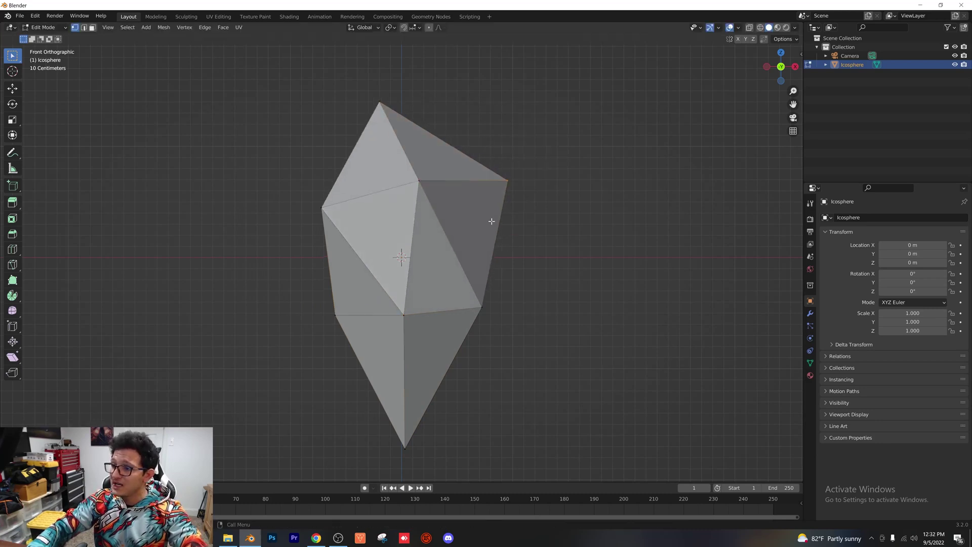
key(g)
click(519, 191)
Select the bottom tip vertex and raise it.
middle_drag(518, 191, 441, 397)
scroll(407, 388, up, 2)
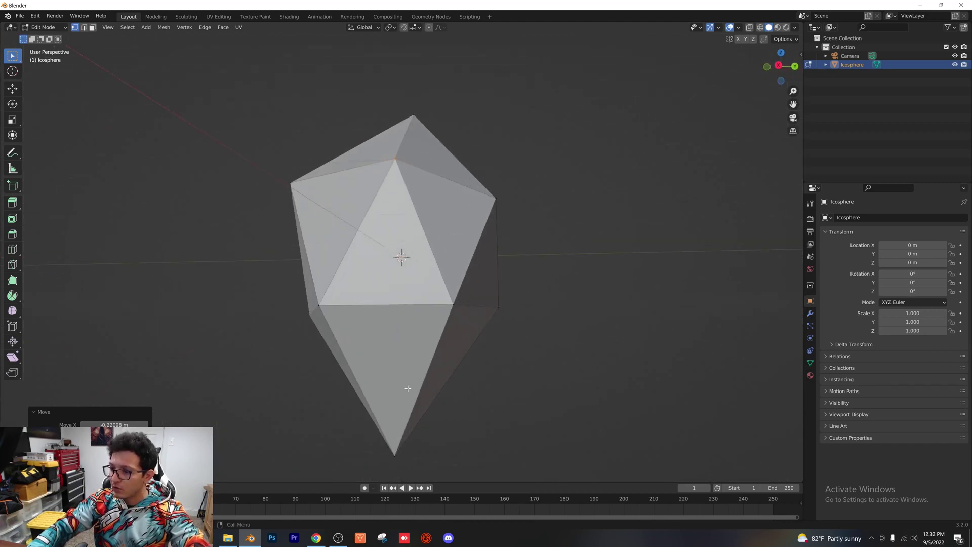
drag(485, 452, 327, 403)
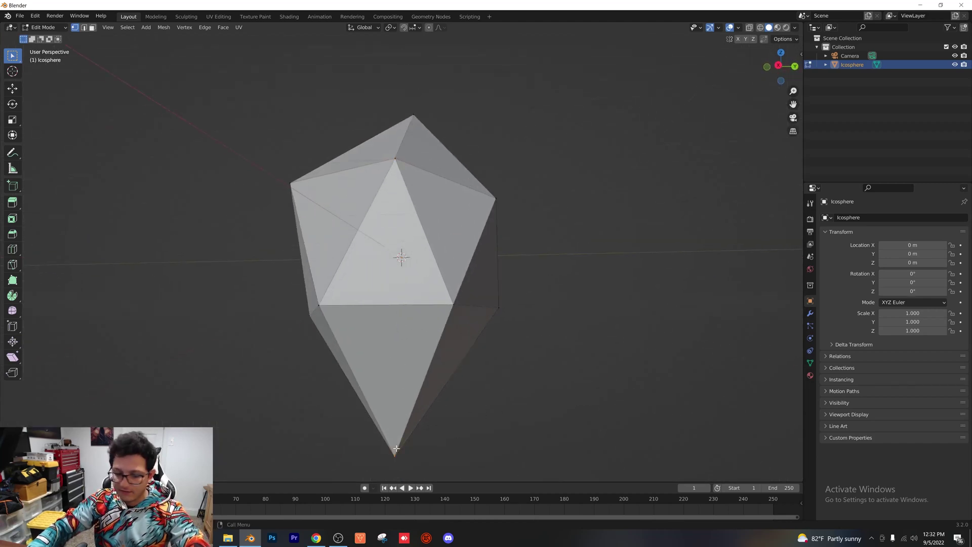
key(g)
click(441, 384)
Inspect the reshaped crystal from several angles and return to Object Mode.
scroll(430, 365, down, 2)
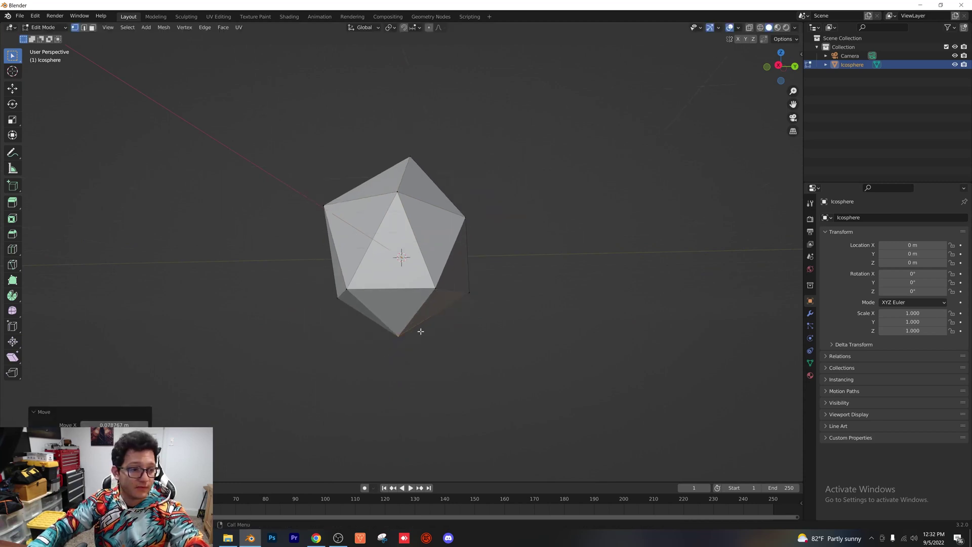
middle_drag(419, 332, 506, 349)
scroll(435, 296, up, 3)
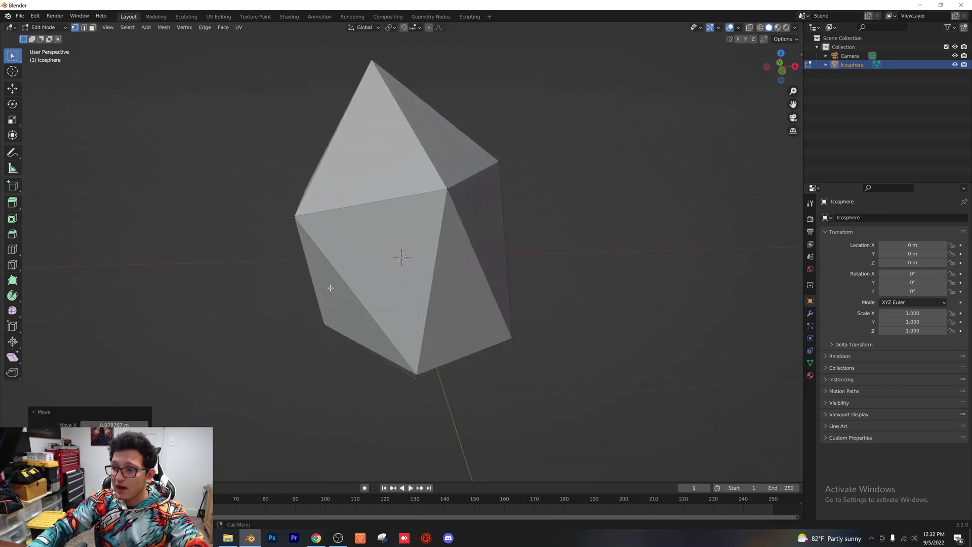
middle_drag(435, 297, 425, 261)
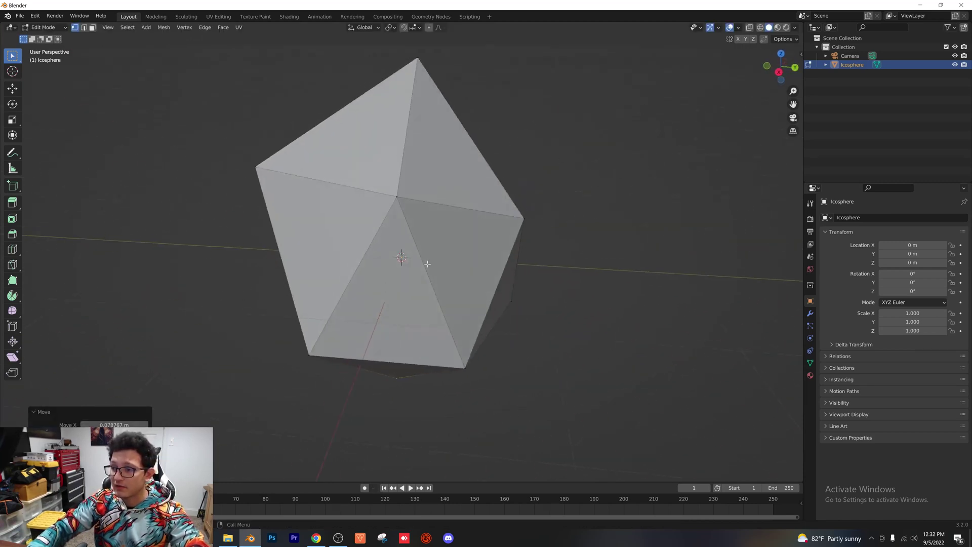
key(Tab)
middle_drag(490, 274, 502, 282)
Add a Bevel modifier to the crystal with 10 segments and a 0.01 m amount.
click(810, 312)
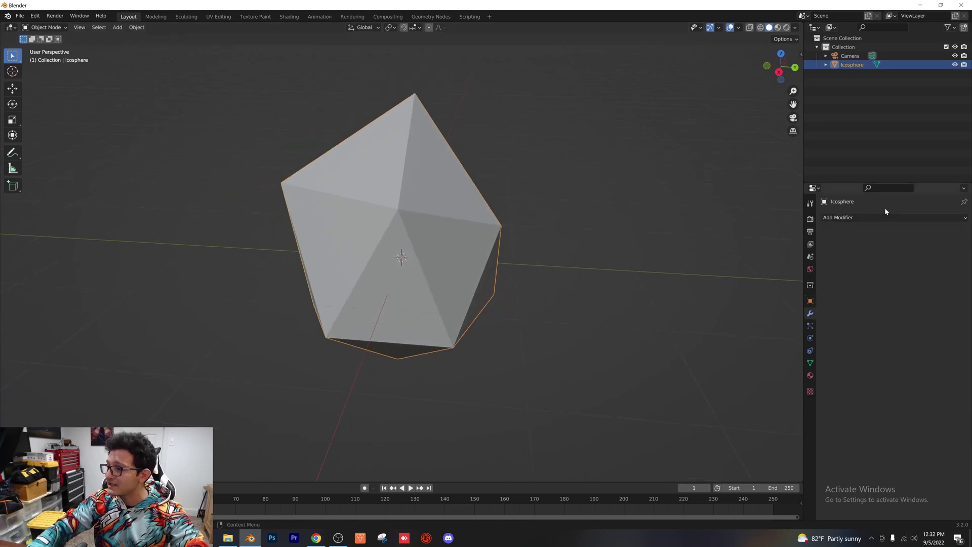
click(873, 217)
click(782, 252)
click(917, 276)
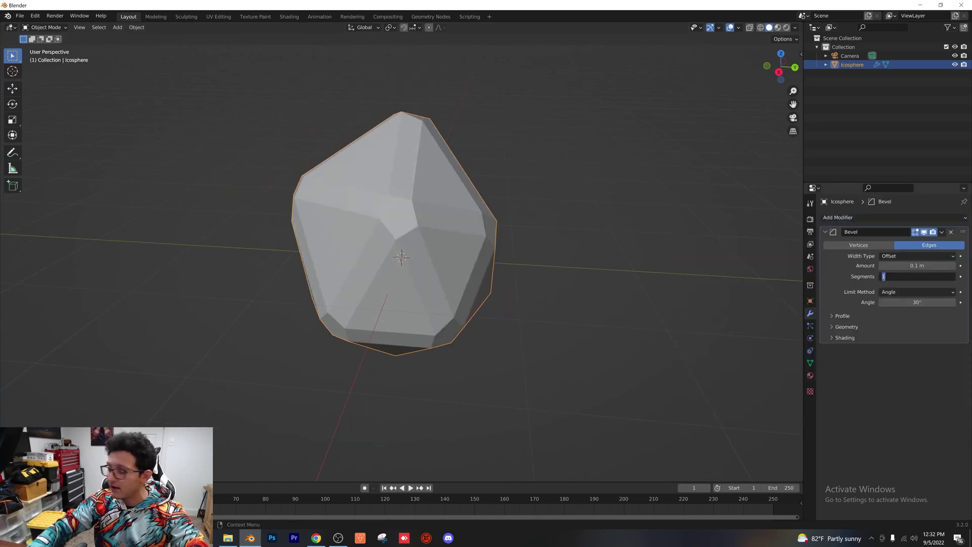
text(10)
key(Return)
scroll(347, 215, up, 3)
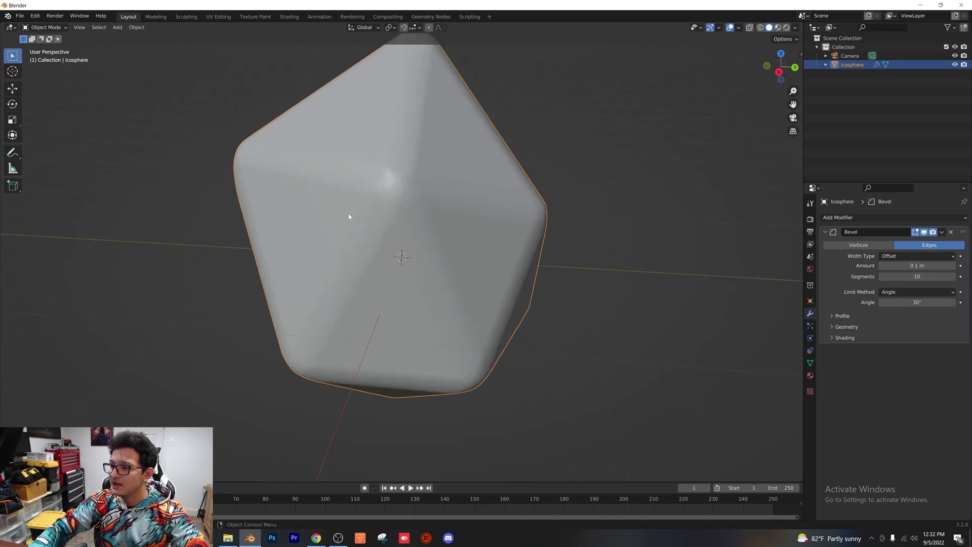
click(908, 266)
key(BackSpace)
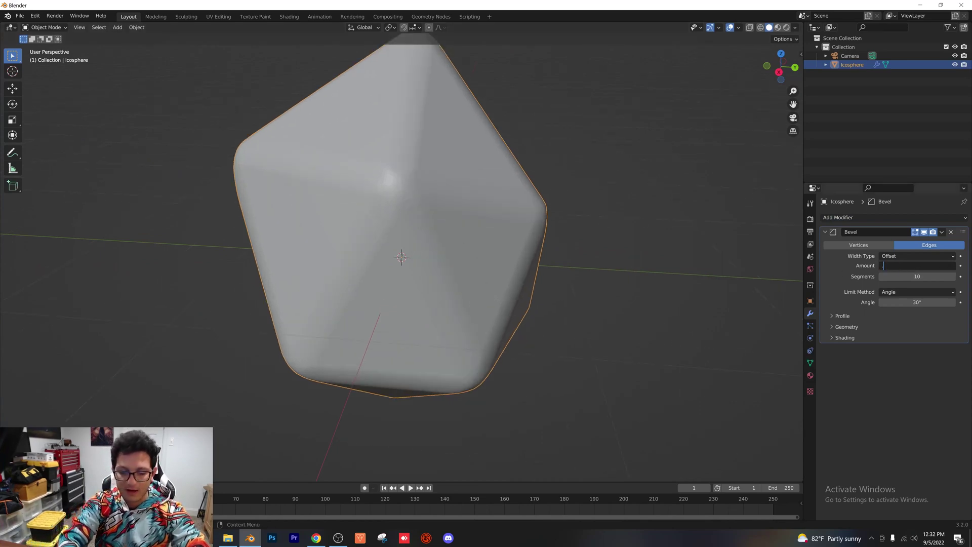
text(.01)
key(Return)
Orbit and zoom to view the bevelled crystal from different angles.
scroll(315, 167, up, 6)
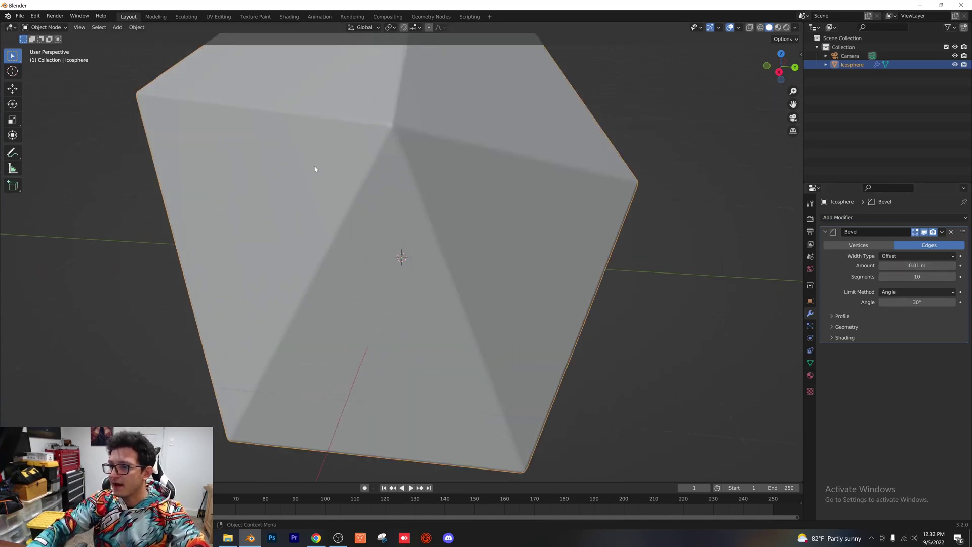
middle_drag(314, 167, 343, 188)
scroll(498, 190, down, 3)
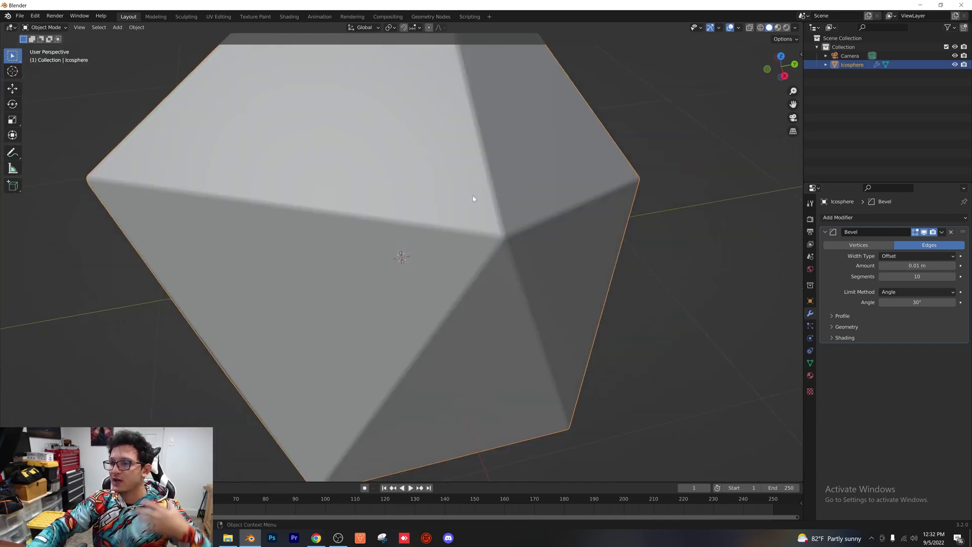
scroll(355, 250, down, 3)
middle_drag(317, 250, 375, 214)
scroll(422, 201, down, 4)
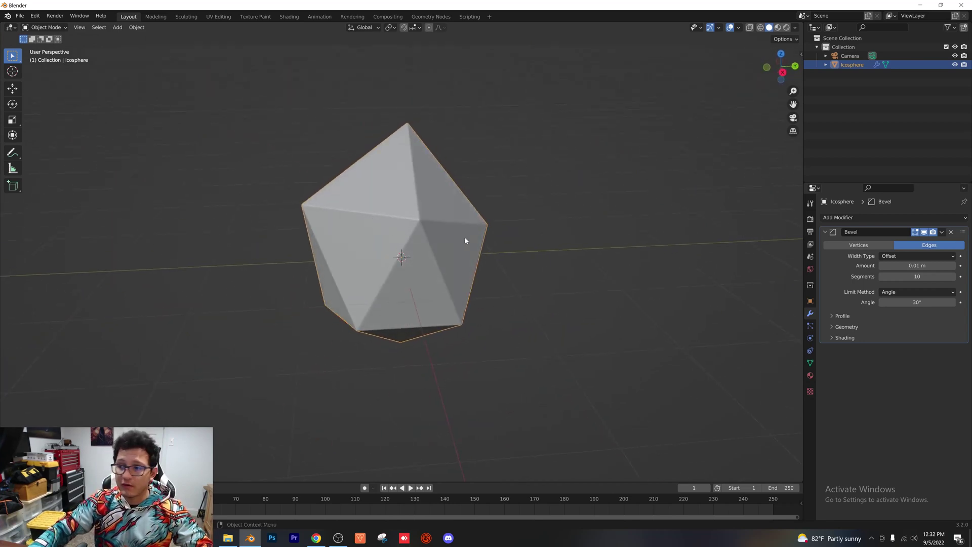
Add a UV sphere and place it to the right of the crystal.
key(ctrl+z)
click(118, 26)
mouse_move(130, 38)
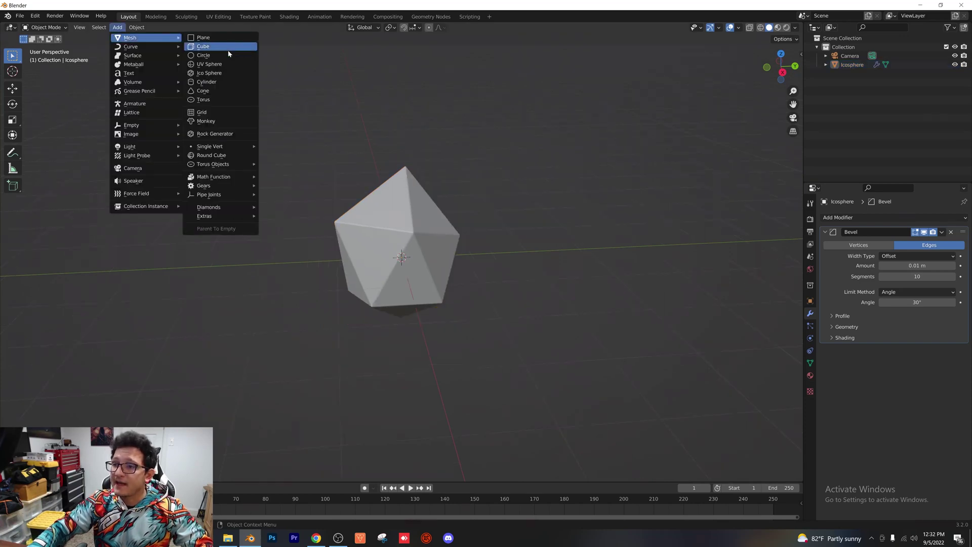
click(227, 64)
key(g)
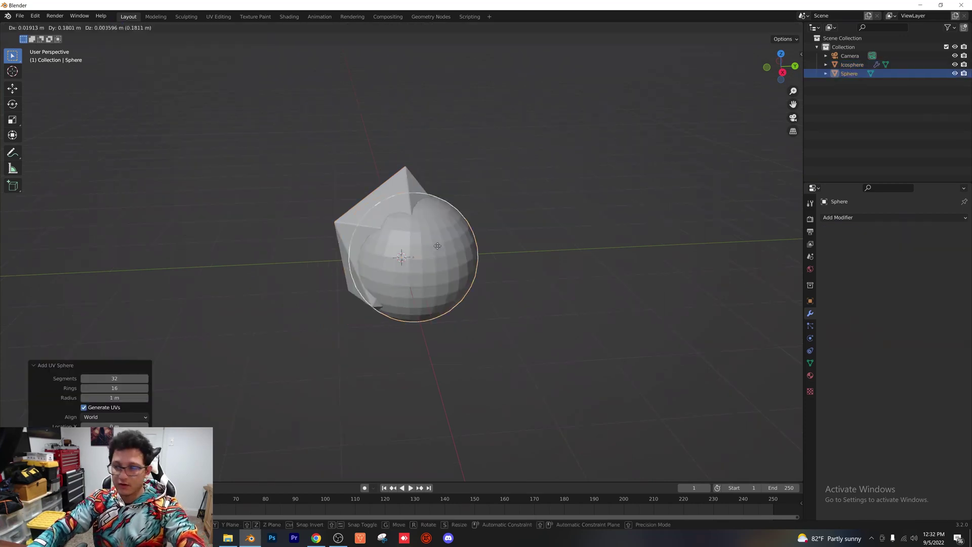
click(593, 227)
Give the sphere a Displace modifier with a new Voronoi texture, making it spiky.
click(901, 217)
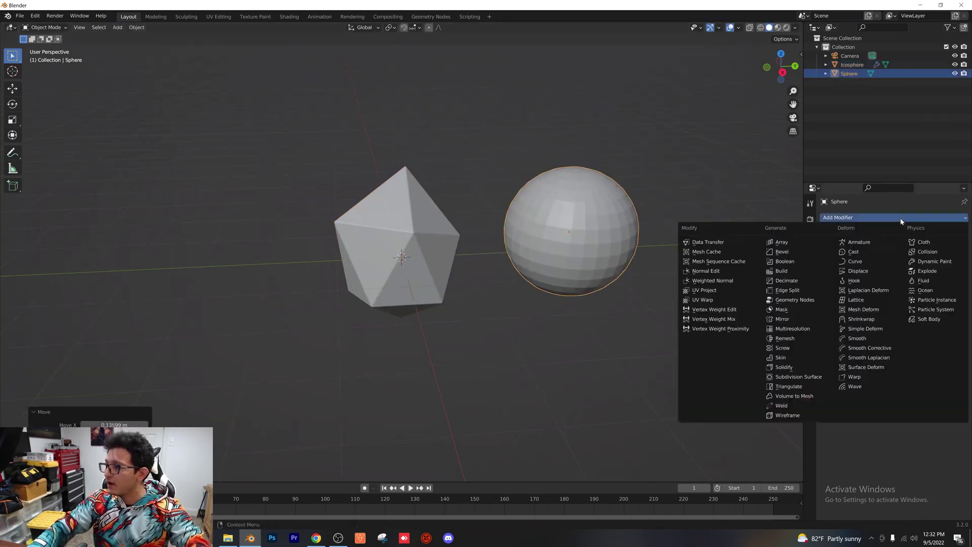
click(861, 271)
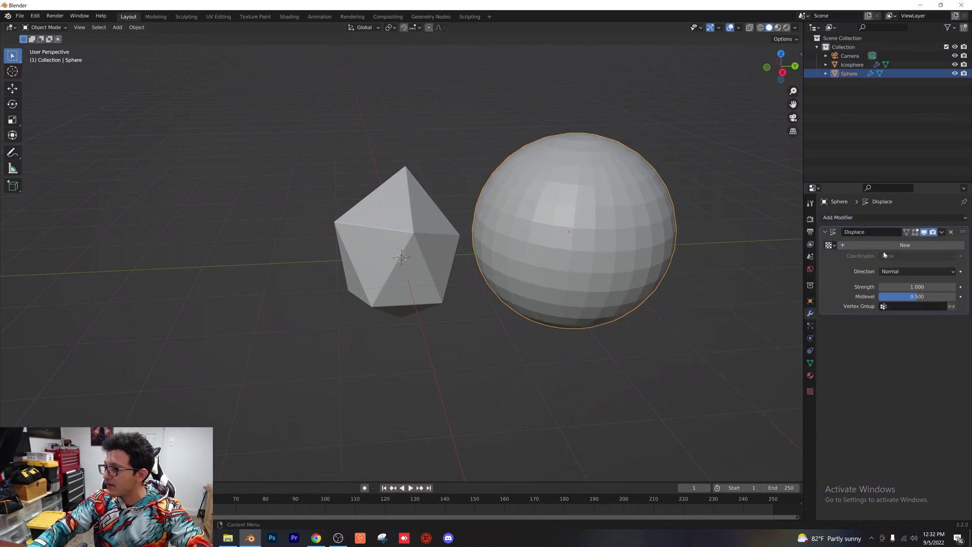
click(881, 247)
click(809, 392)
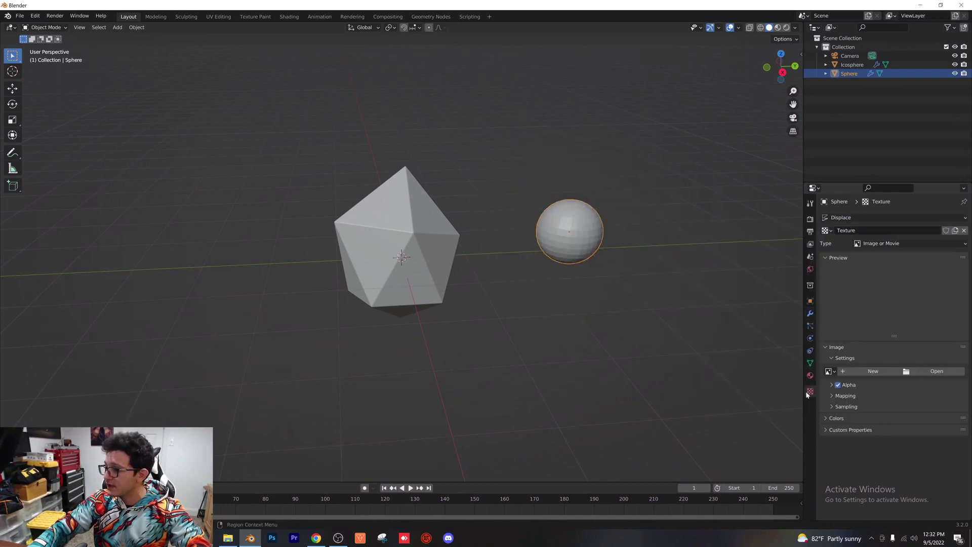
click(909, 244)
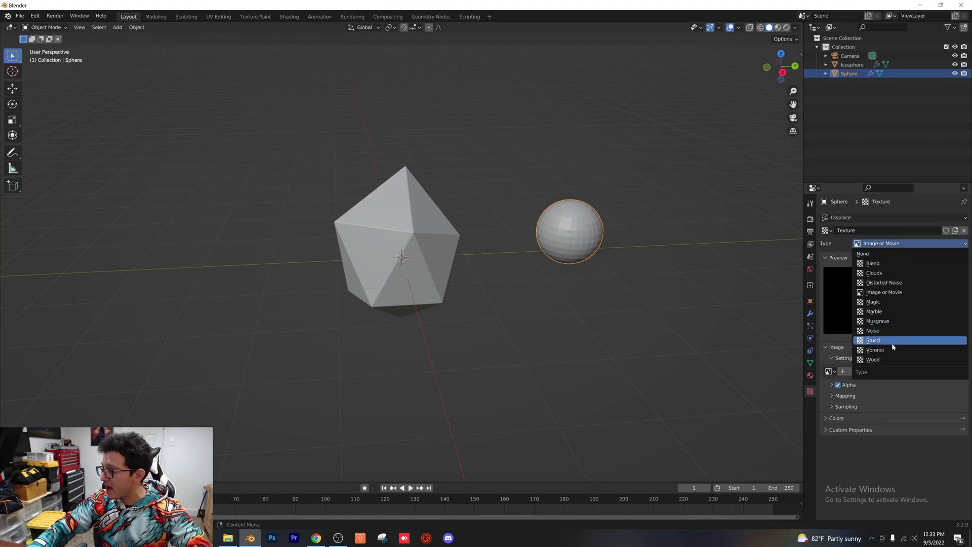
click(876, 350)
scroll(651, 253, up, 4)
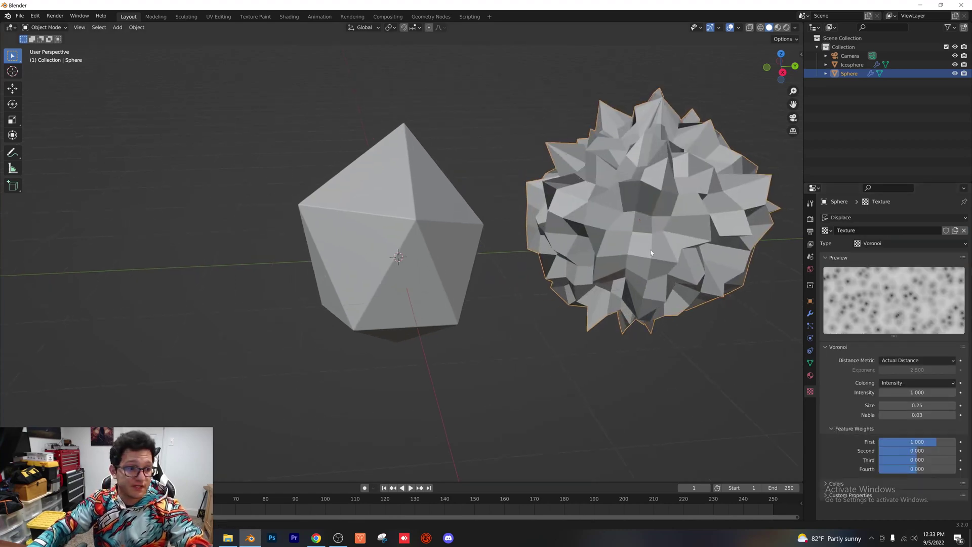
middle_drag(651, 253, 572, 307)
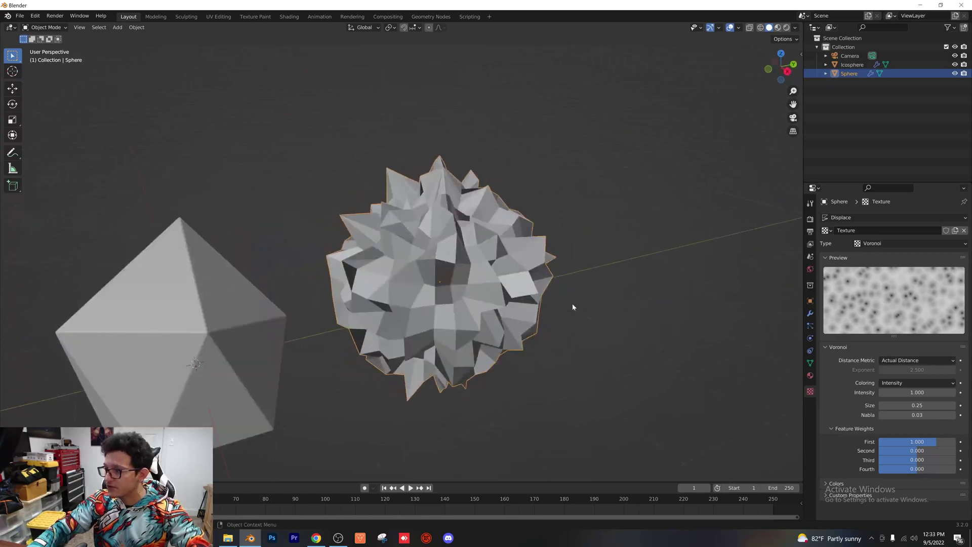
Add a Bevel modifier to the sphere after the displacement.
click(811, 314)
click(859, 221)
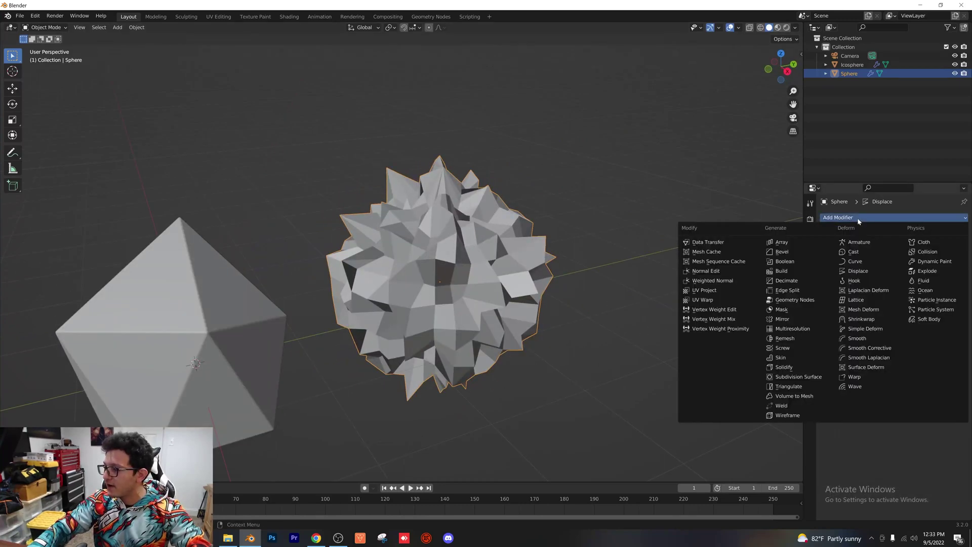
click(786, 251)
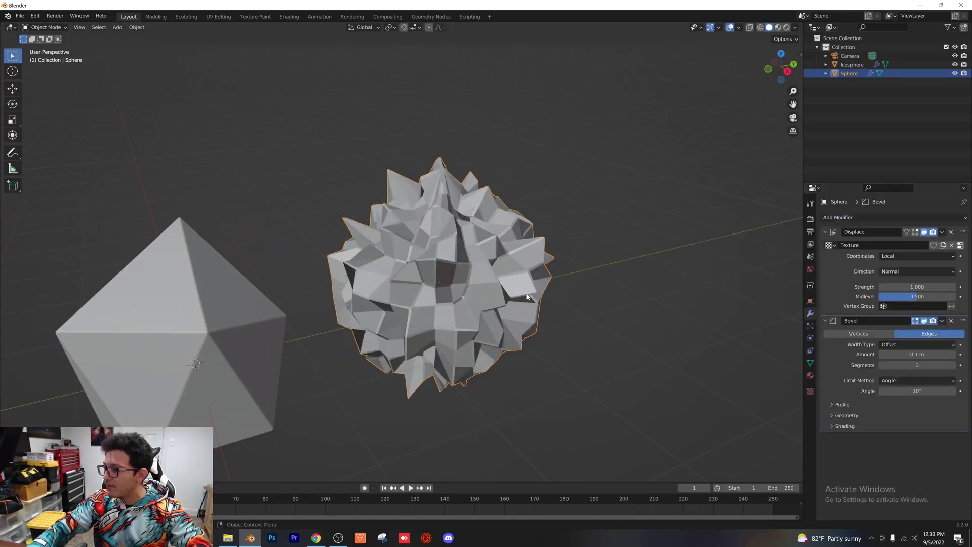
Set the sphere's Bevel amount to 0.02 m with 10 segments.
scroll(527, 297, up, 4)
click(917, 354)
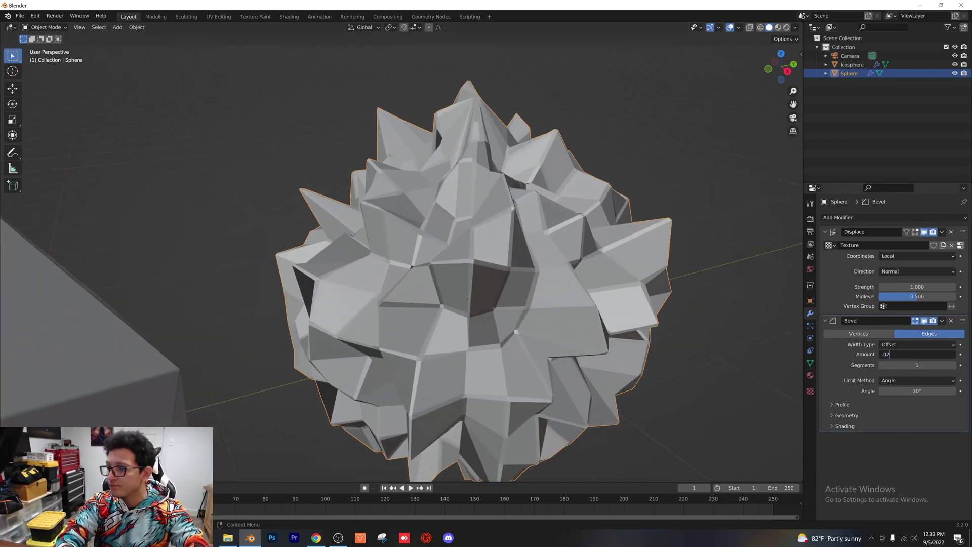
text(.02)
key(Tab)
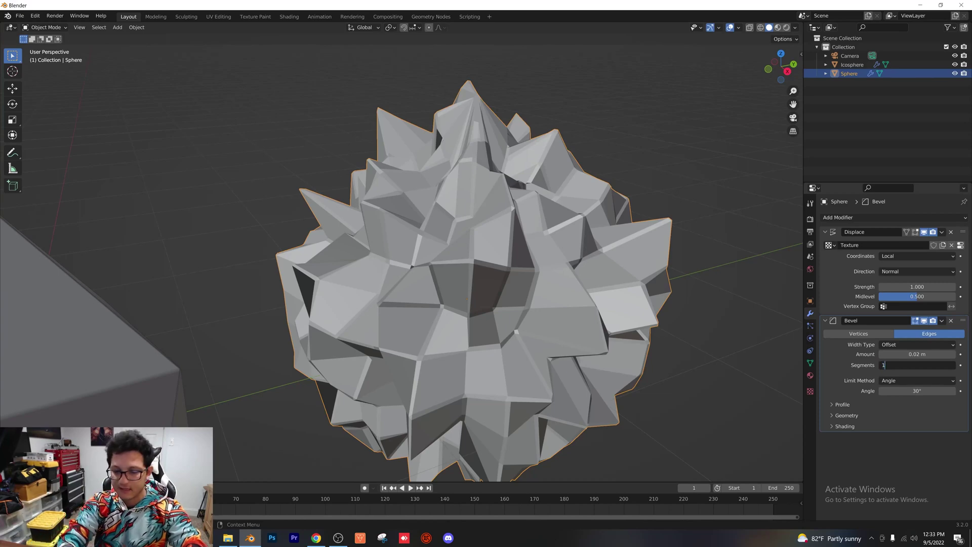
text(10-)
key(Return)
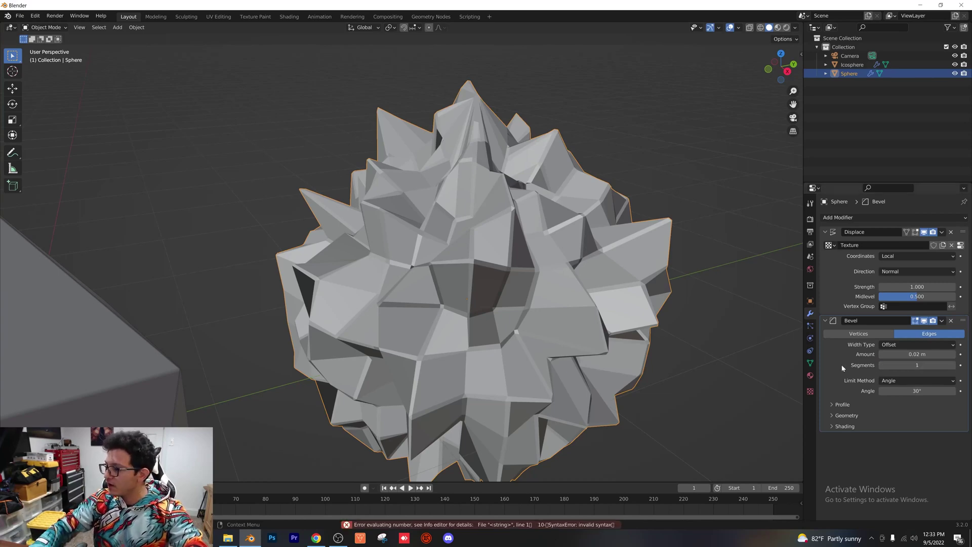
click(917, 365)
key(Return)
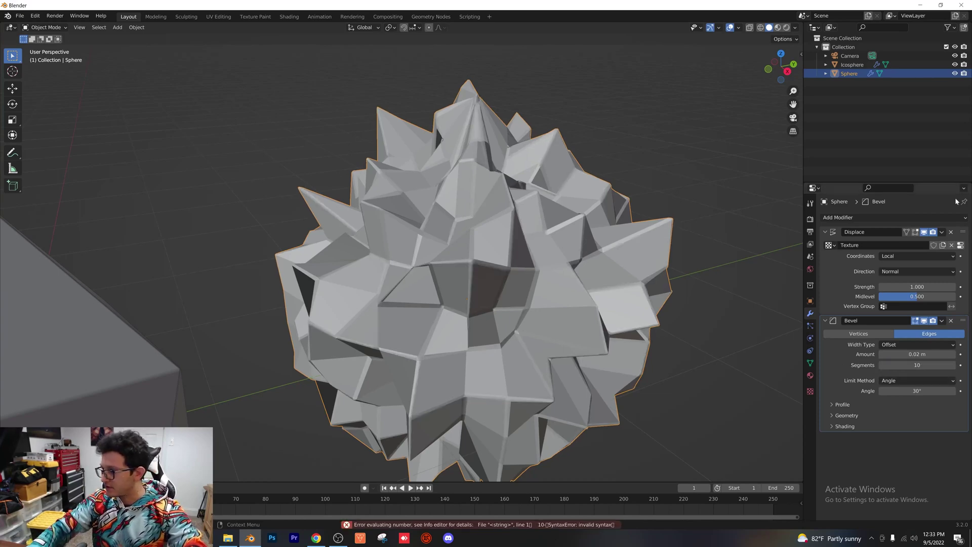
Apply the Displace and Bevel modifiers to the sphere's mesh.
click(942, 232)
click(901, 242)
click(941, 233)
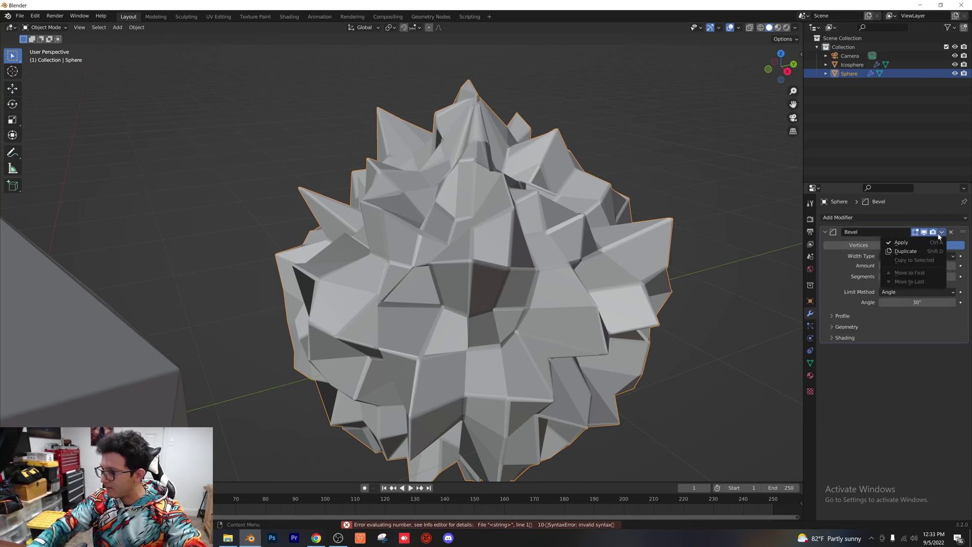
click(932, 242)
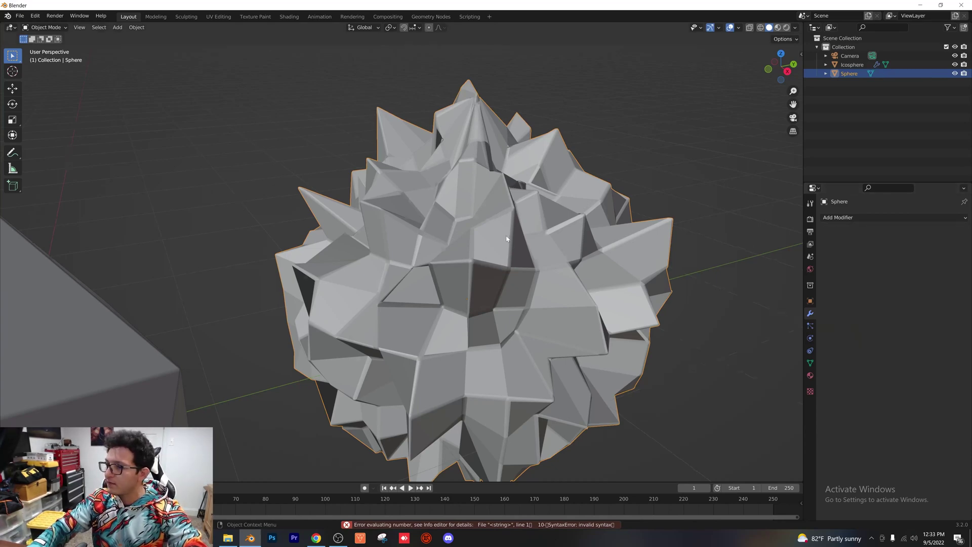
scroll(507, 238, down, 3)
In side view with X-ray on, select the sphere's lower vertices and flatten them to zero height.
click(784, 71)
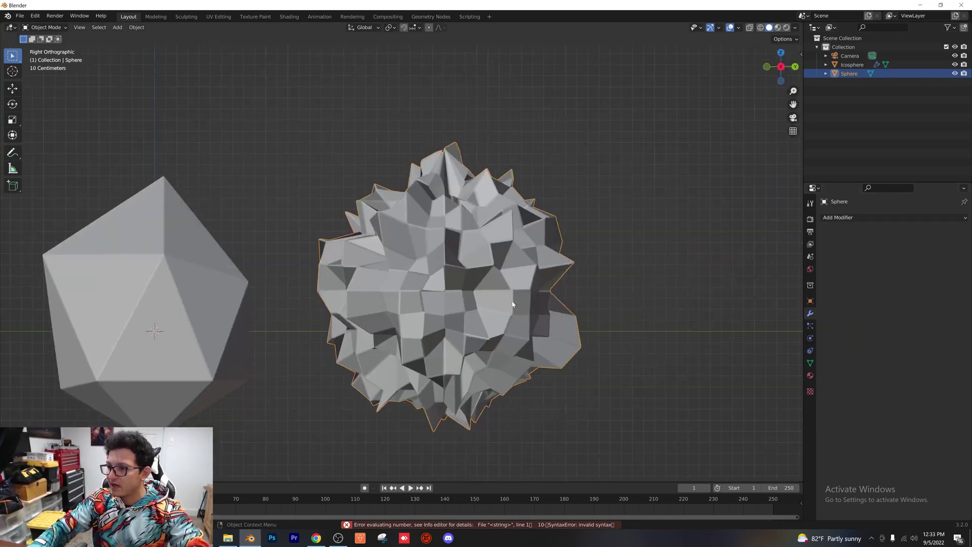
key(Tab)
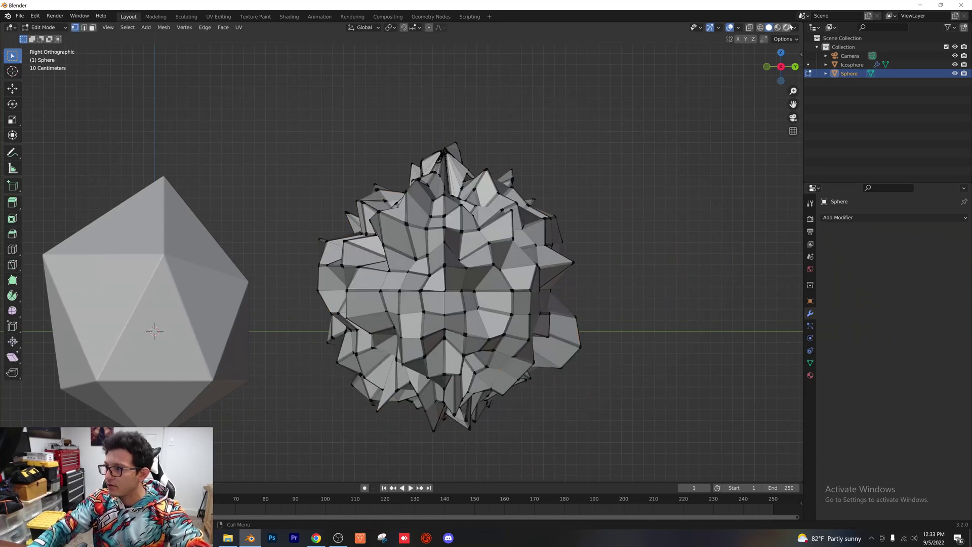
click(749, 30)
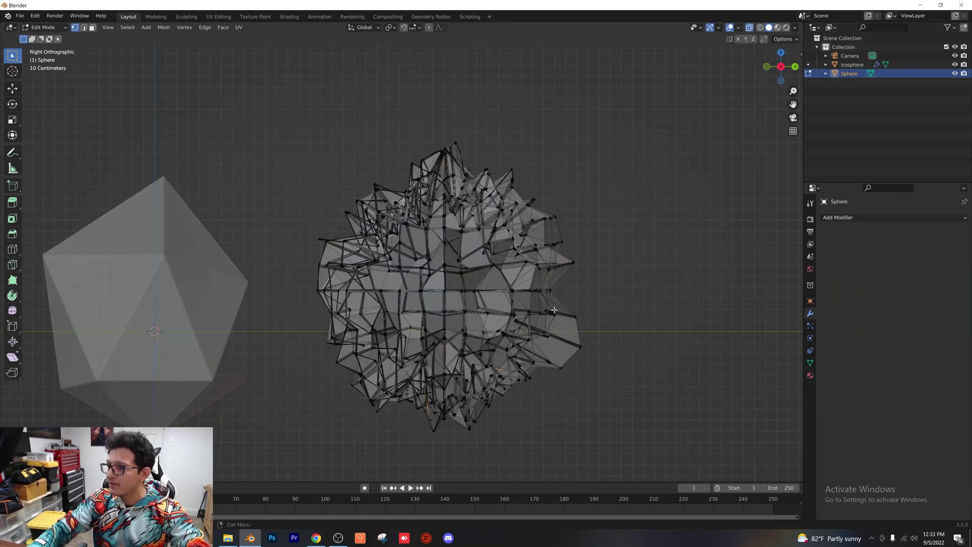
drag(633, 461, 306, 335)
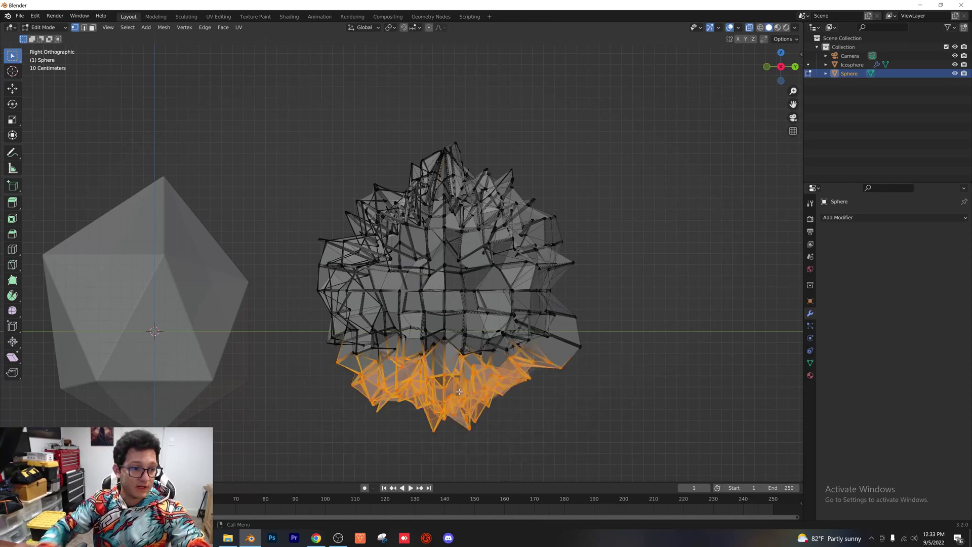
key(s)
key(z)
key(0)
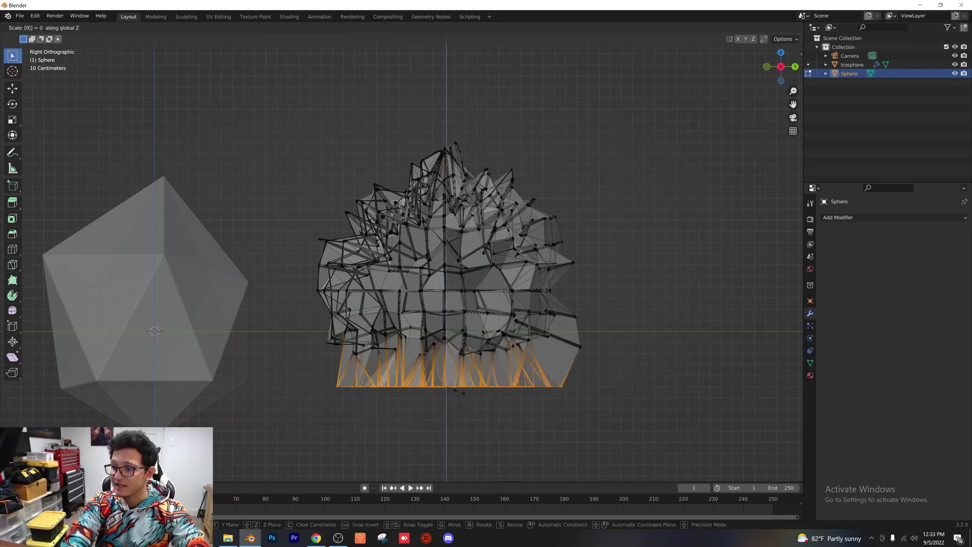
key(Return)
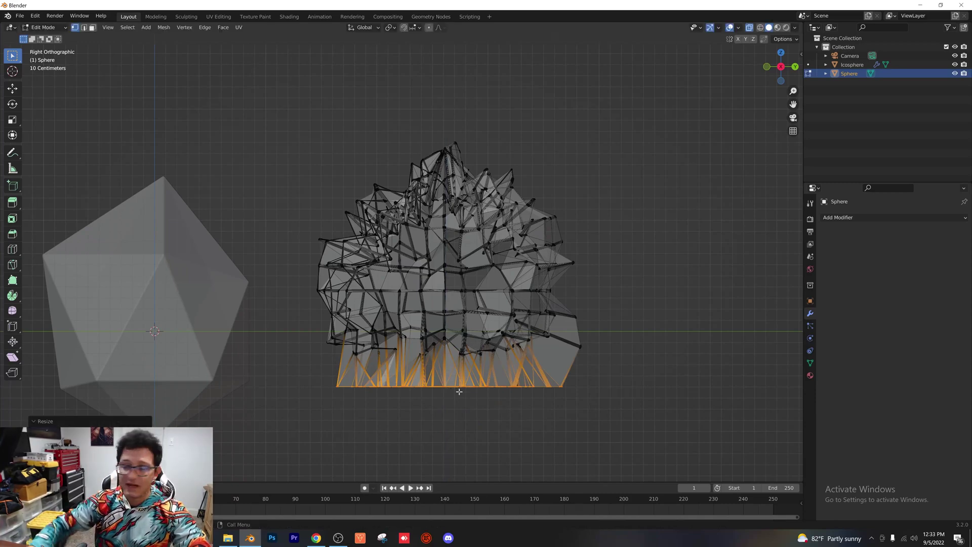
Narrow the flat base along Y, raise it along Z, and return to Object Mode.
scroll(435, 305, up, 4)
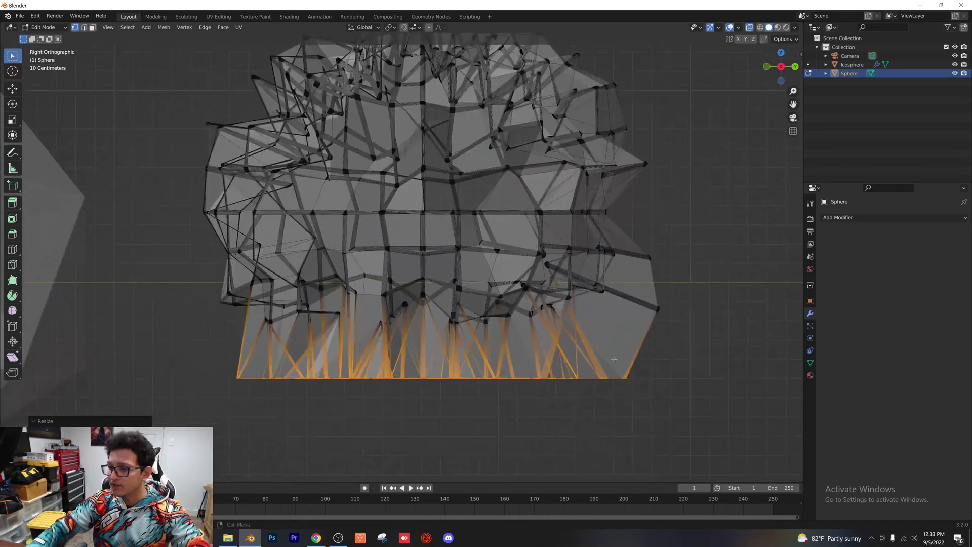
key(s)
key(y)
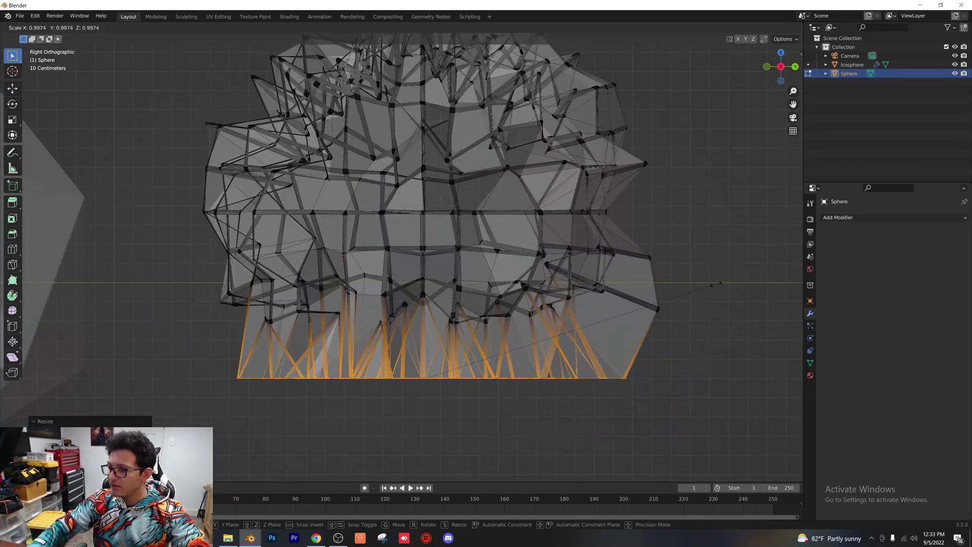
click(582, 325)
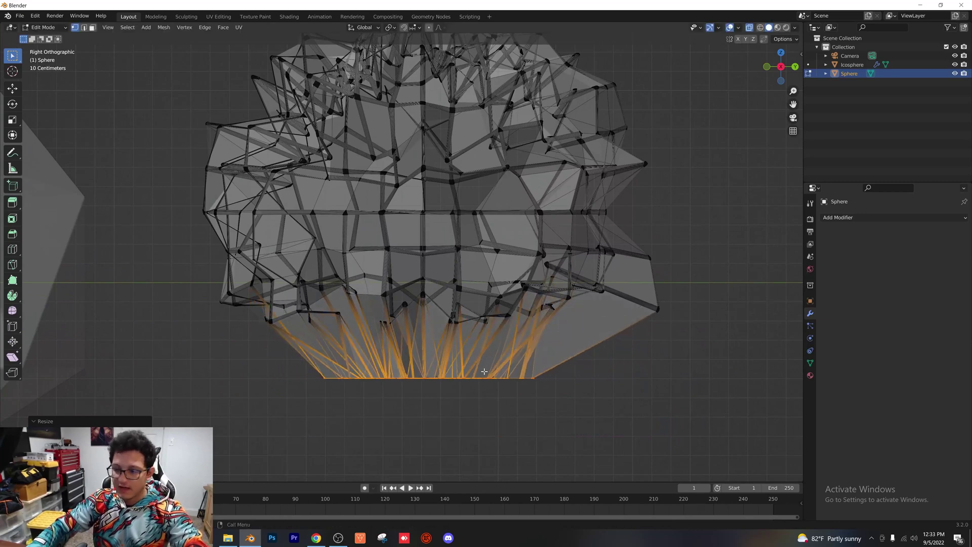
key(g)
key(z)
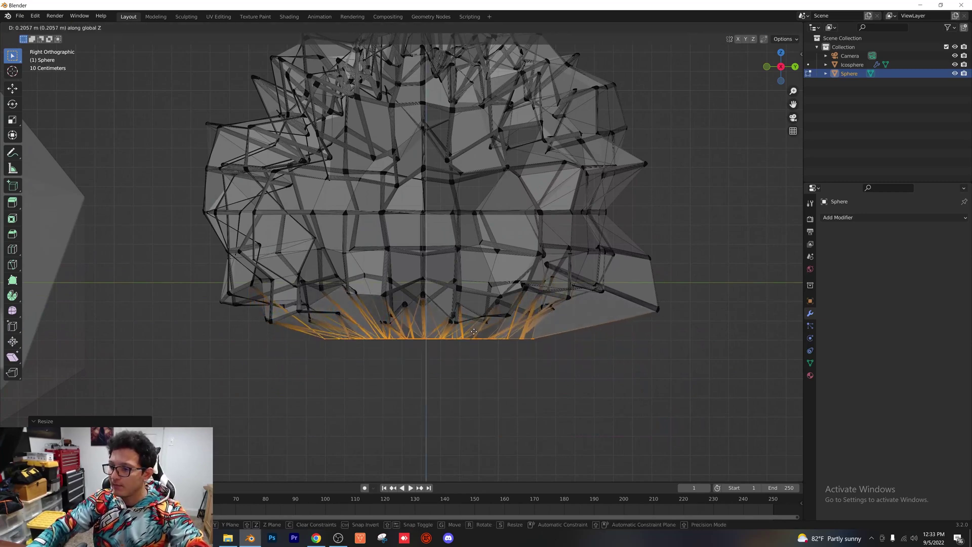
click(474, 330)
key(Tab)
scroll(425, 289, down, 4)
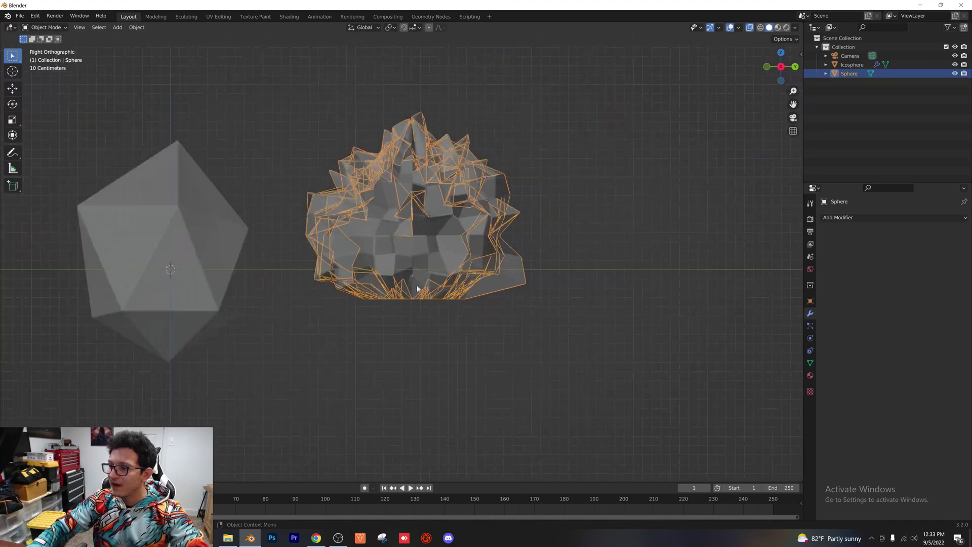
middle_drag(417, 289, 582, 330)
Clear the selection and orbit so the icosahedron sits behind the spiky sphere.
click(582, 329)
middle_drag(337, 299, 342, 257)
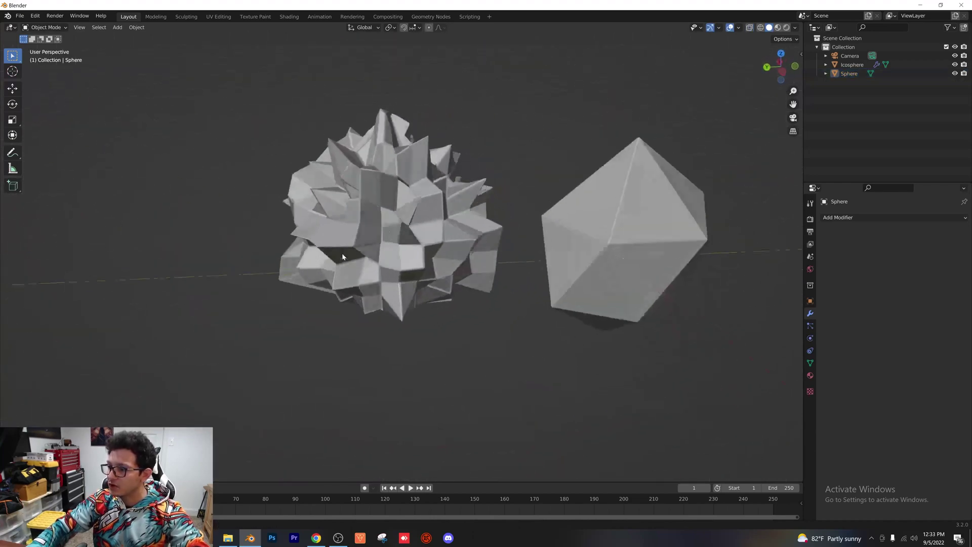
scroll(343, 257, up, 3)
middle_drag(253, 268, 478, 292)
scroll(403, 284, down, 3)
scroll(434, 274, up, 3)
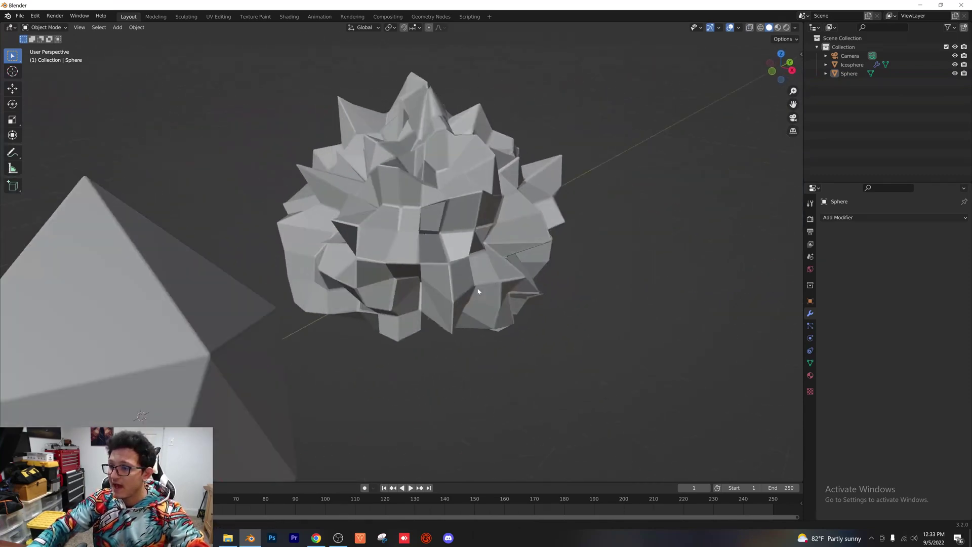
Box-select the spiky sphere's upper-right vertices in Edit Mode and scale those spikes inward.
click(455, 191)
key(Tab)
drag(636, 110, 457, 230)
key(g)
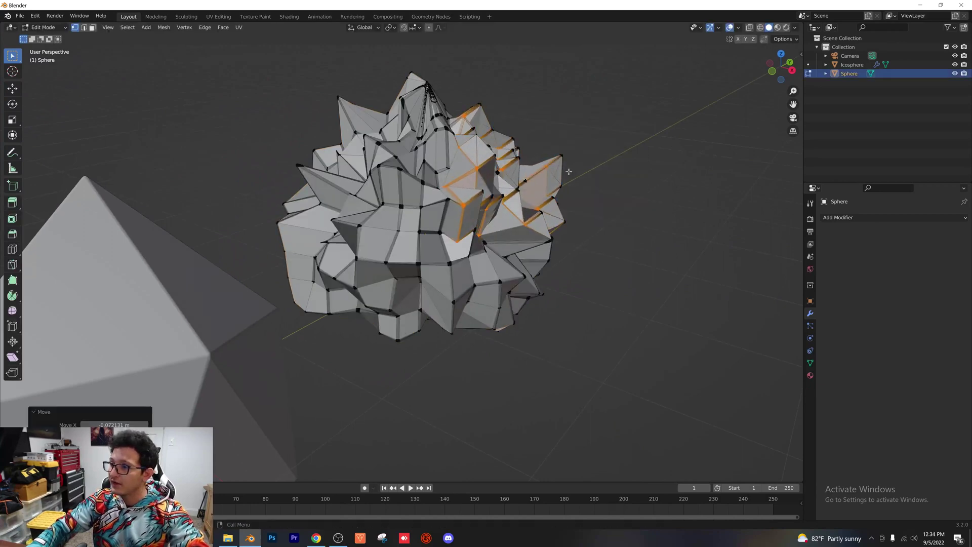
right_click(570, 170)
key(s)
click(587, 151)
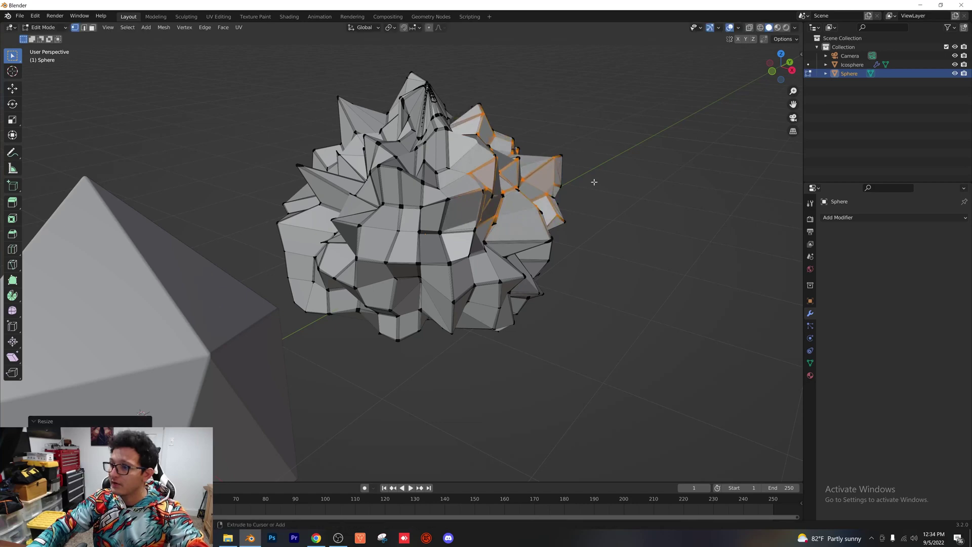
middle_drag(592, 180, 579, 191)
drag(625, 140, 431, 337)
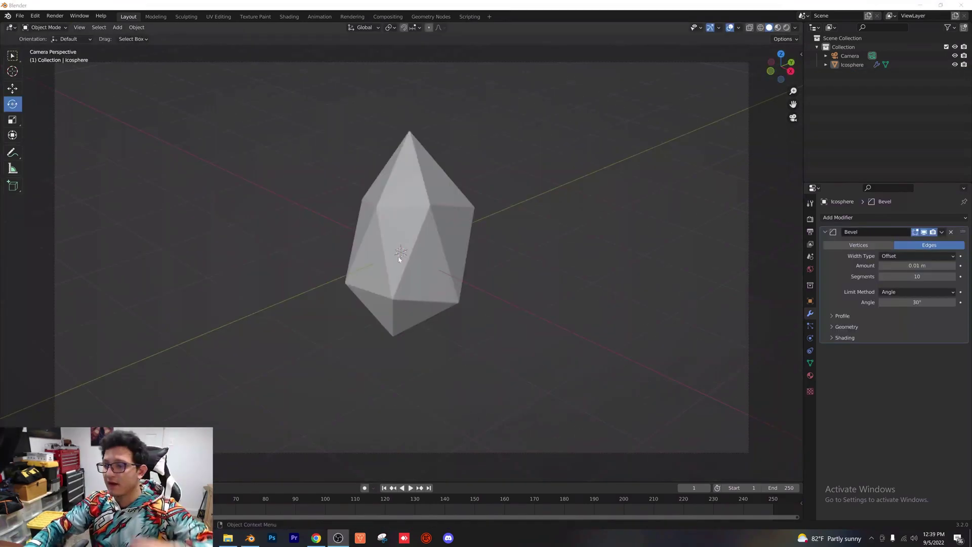
Rotate the crystal freely to give it a new tilt.
click(428, 226)
key(r)
key(r)
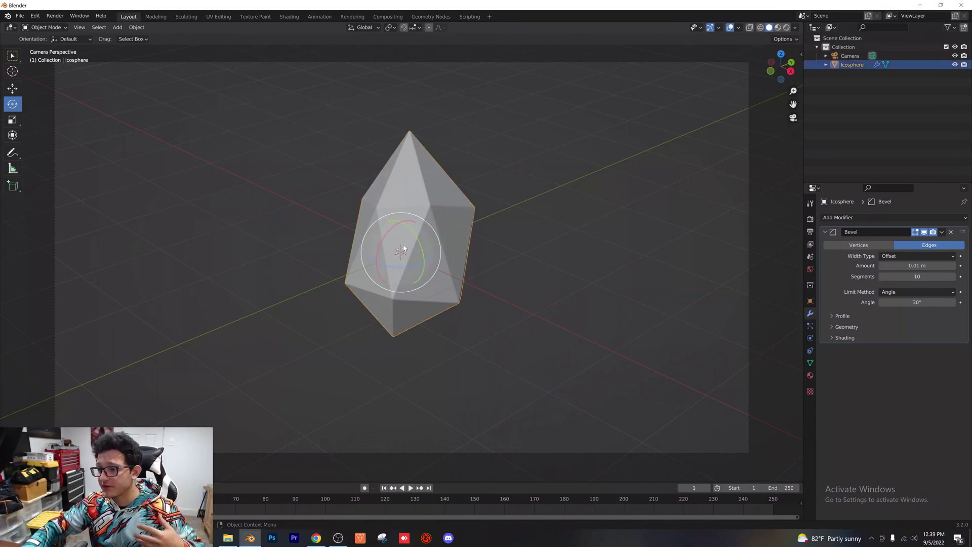
click(407, 251)
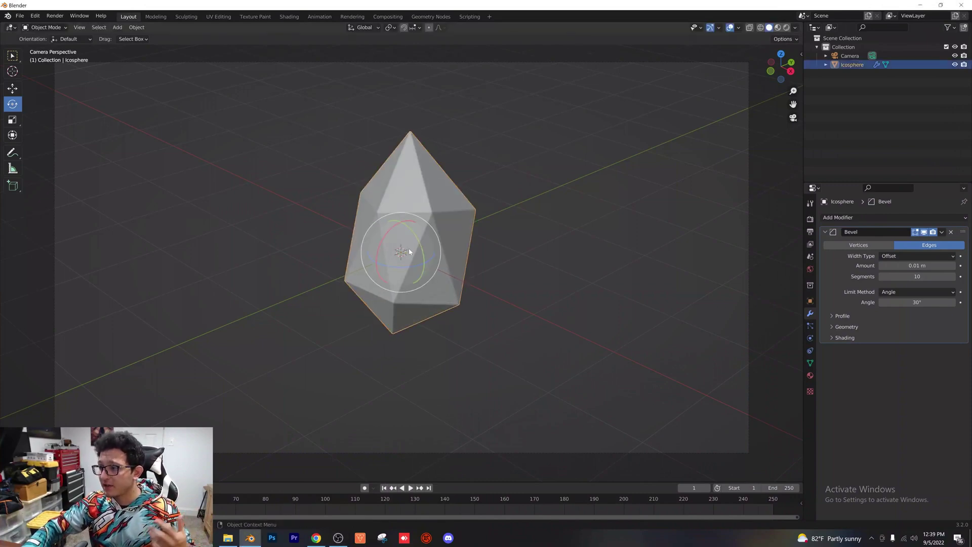
Switch the render engine to Cycles and choose its compute device.
click(810, 219)
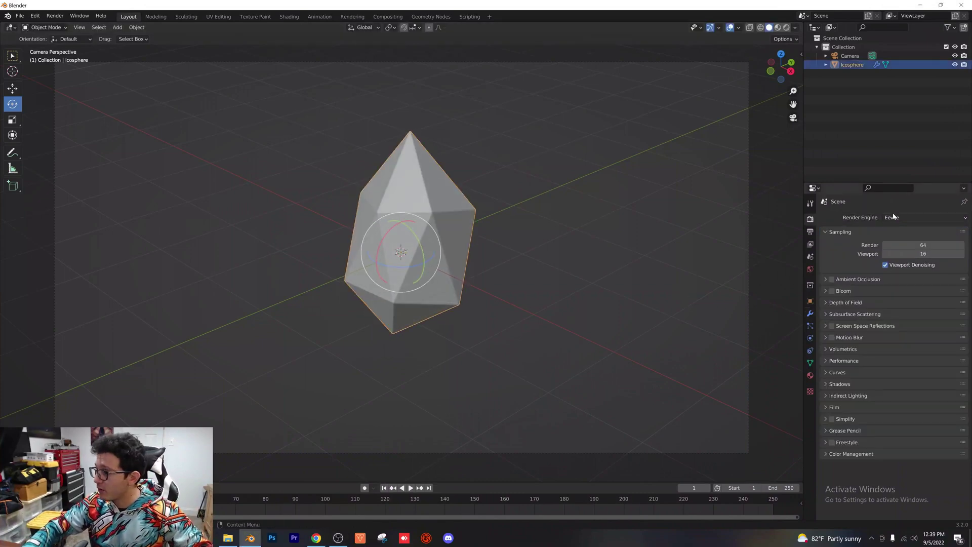
click(899, 217)
click(907, 247)
click(906, 238)
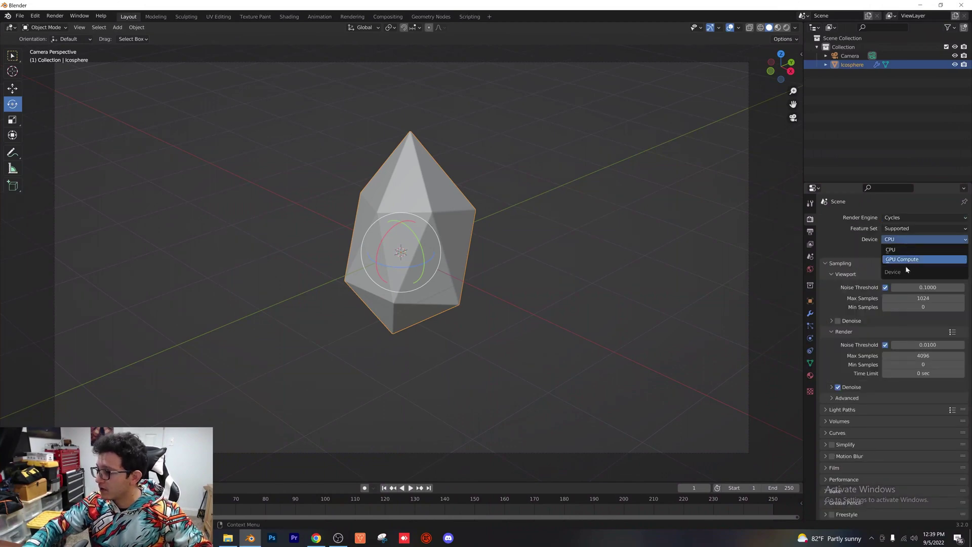
click(905, 258)
Set the World colour to an Environment Texture loading spaichingen_hill_4k.hdr from the HDRIs folder.
click(810, 269)
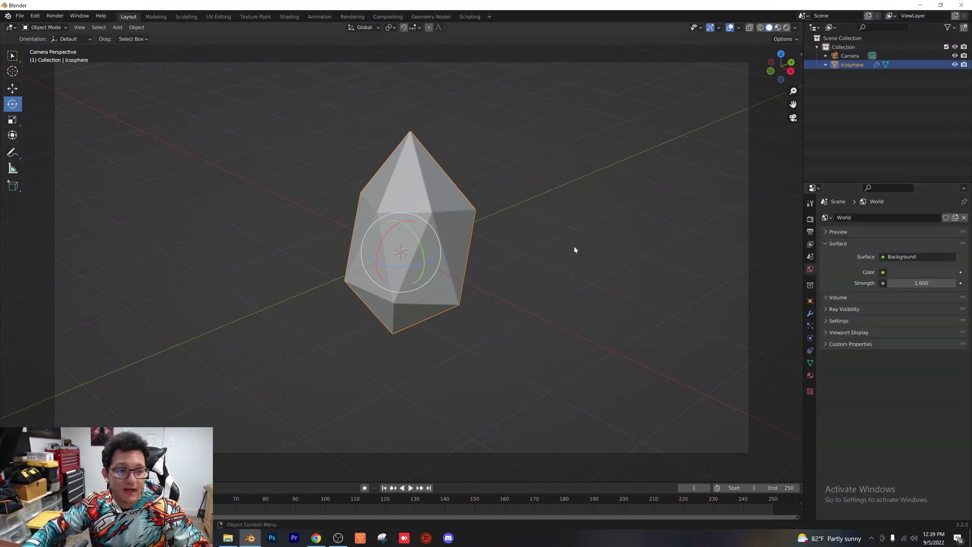
click(884, 272)
click(712, 304)
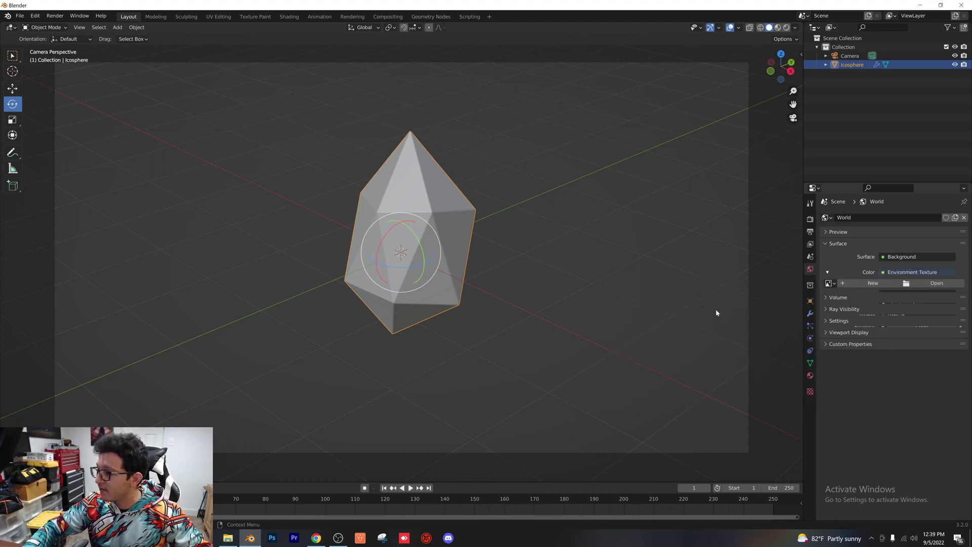
click(958, 285)
click(250, 334)
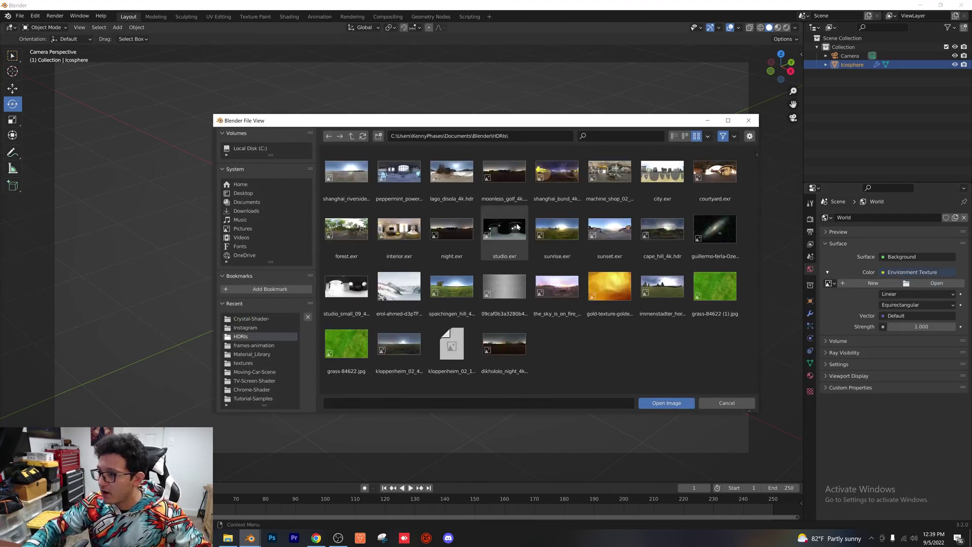
click(458, 289)
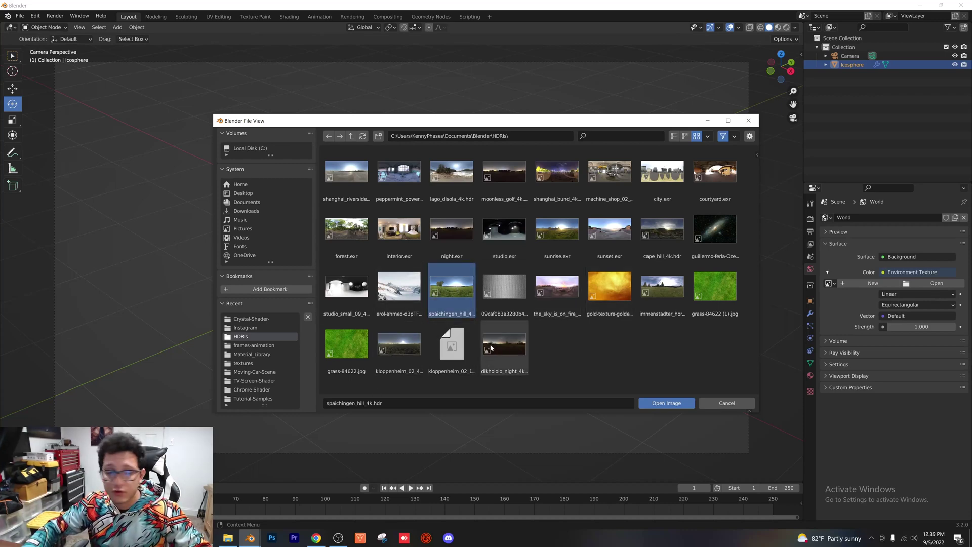
click(666, 403)
Preview the scene in Rendered shading and look through the scene camera.
click(786, 28)
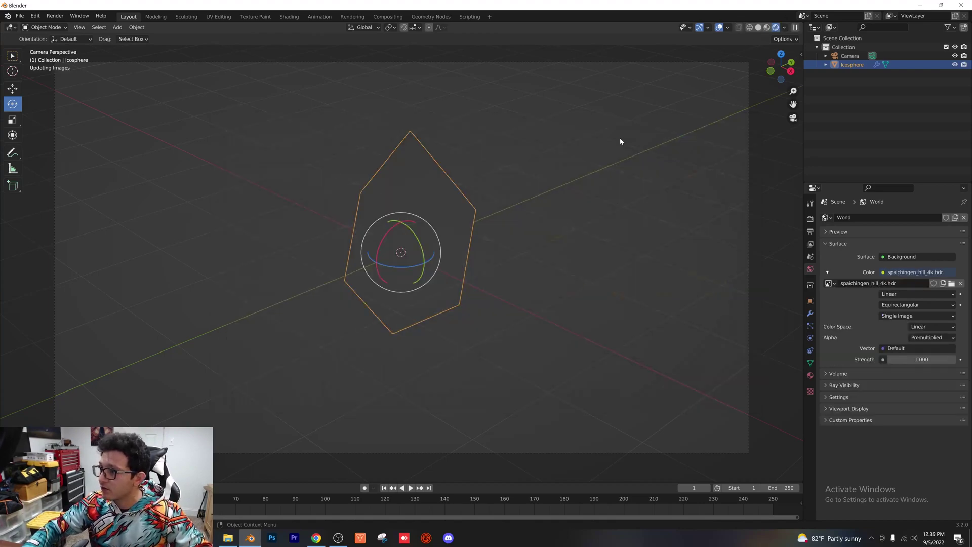
middle_drag(519, 254, 516, 228)
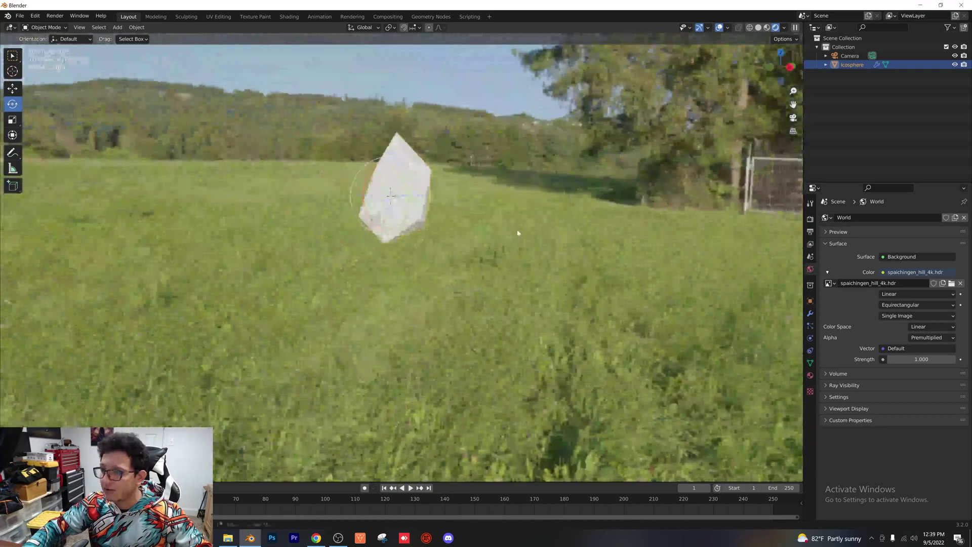
key(KP_0)
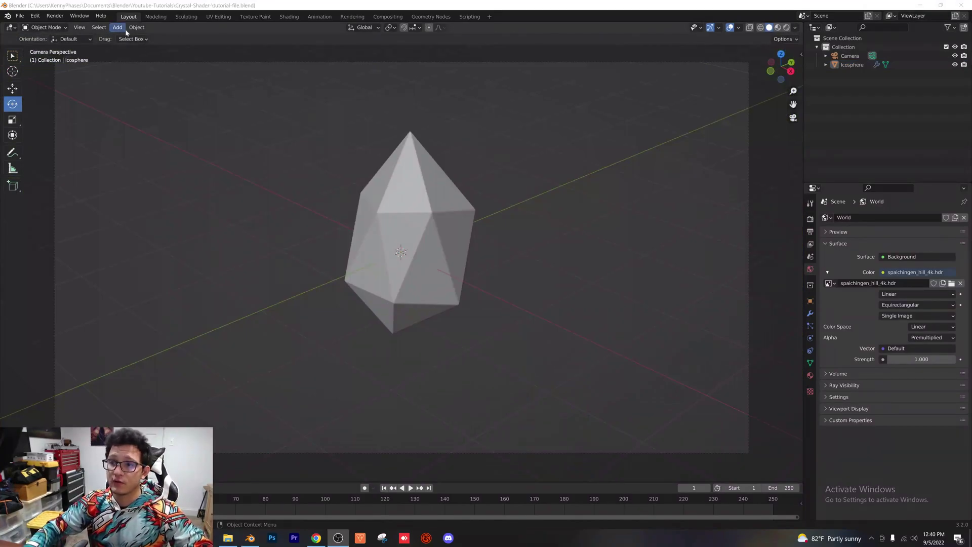
Add a Plain Axes empty and scale it up around the crystal.
click(118, 28)
mouse_move(132, 125)
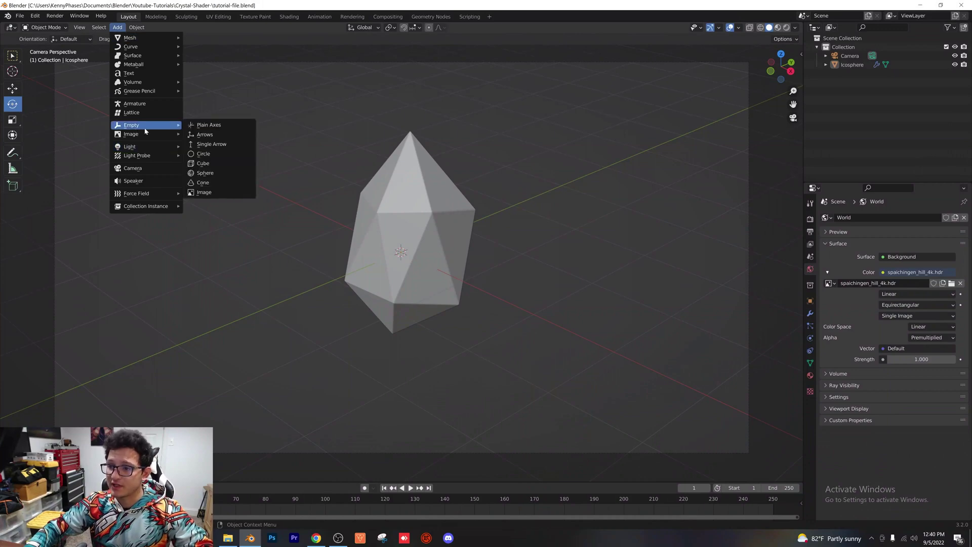
click(203, 126)
key(s)
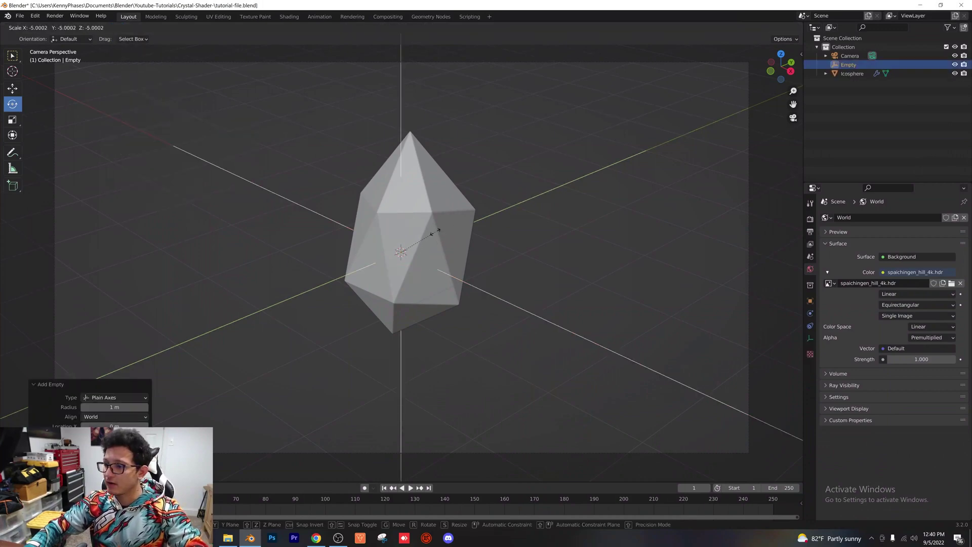
click(425, 237)
Parent the camera to the empty and rotate the empty to about -308° on Z.
shift+click(749, 152)
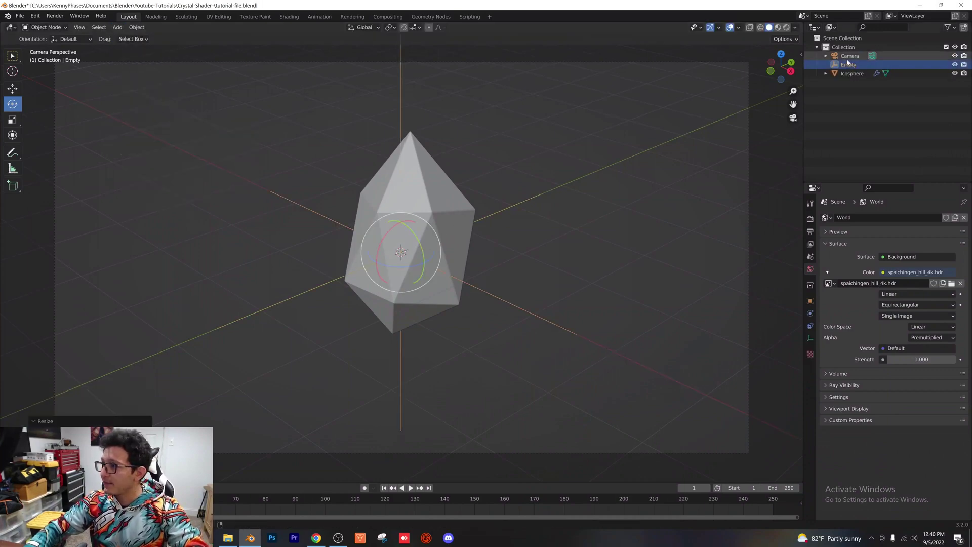
key(ctrl+p)
click(651, 153)
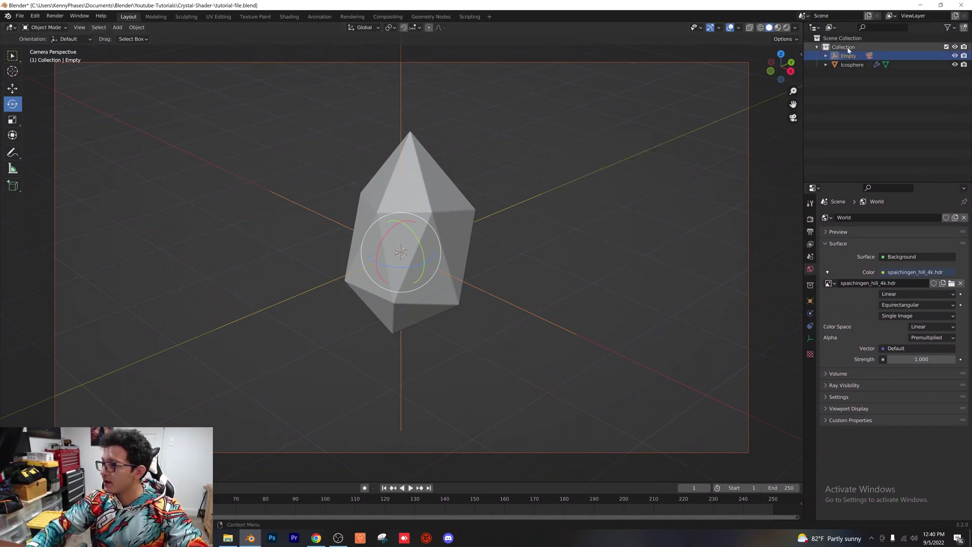
click(801, 55)
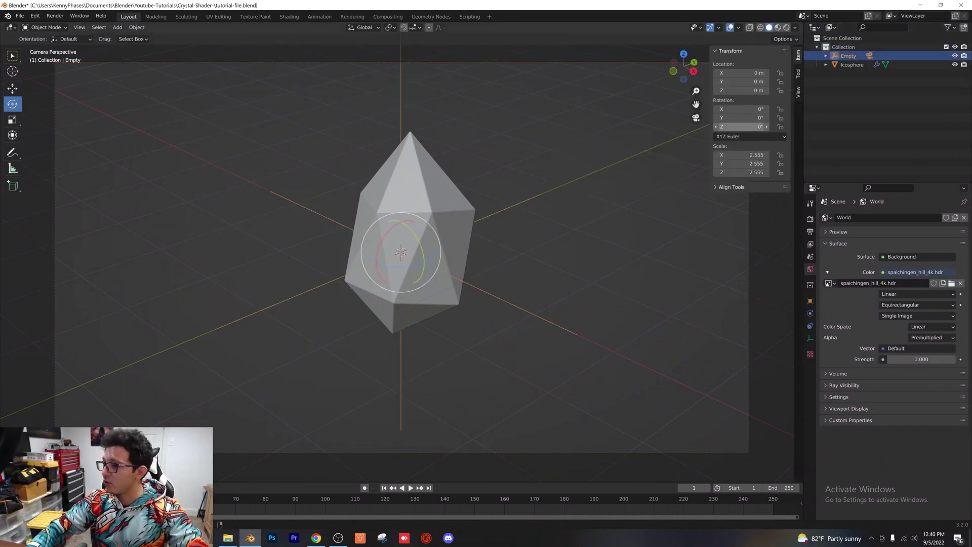
drag(742, 127, 687, 127)
Select the camera under the empty, set Rotation X to 90° and lower it to crystal height.
click(826, 56)
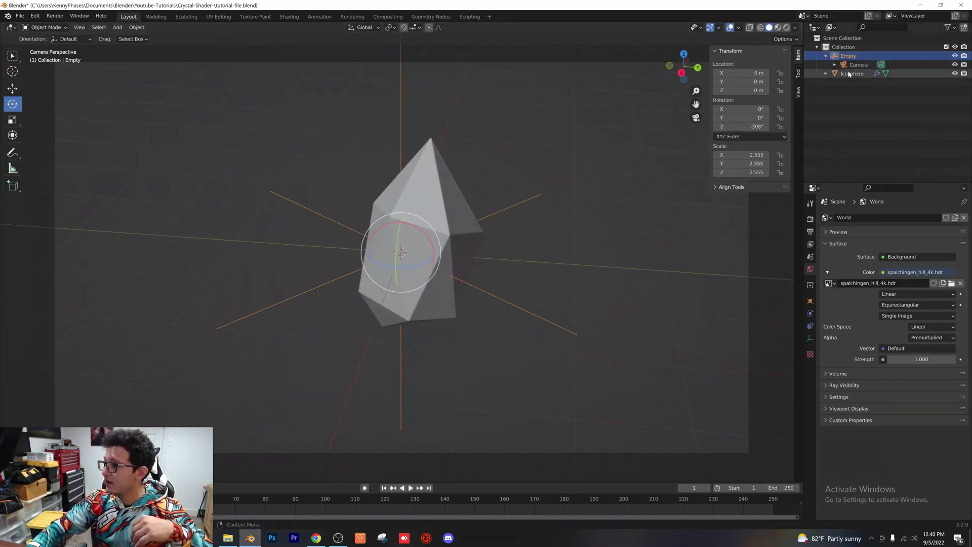
click(856, 65)
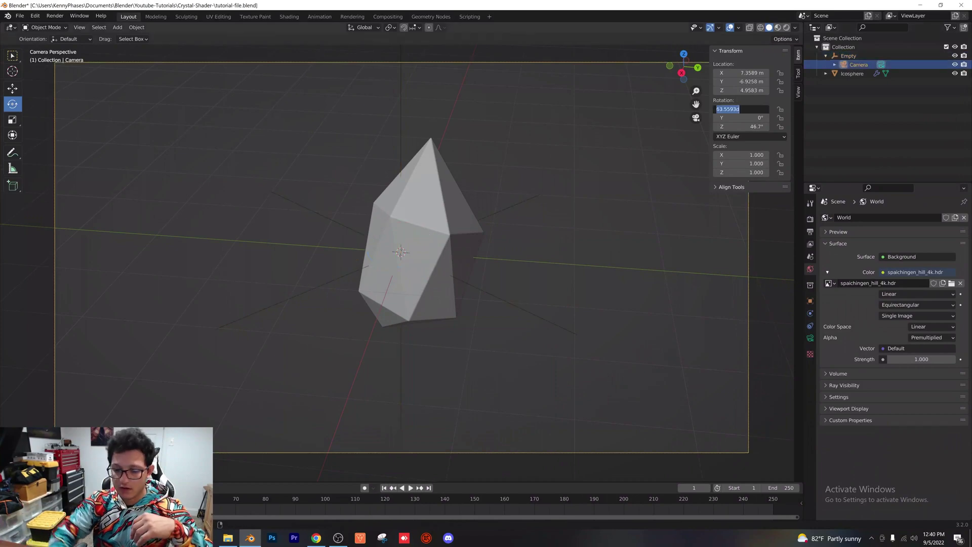
text(90)
key(Return)
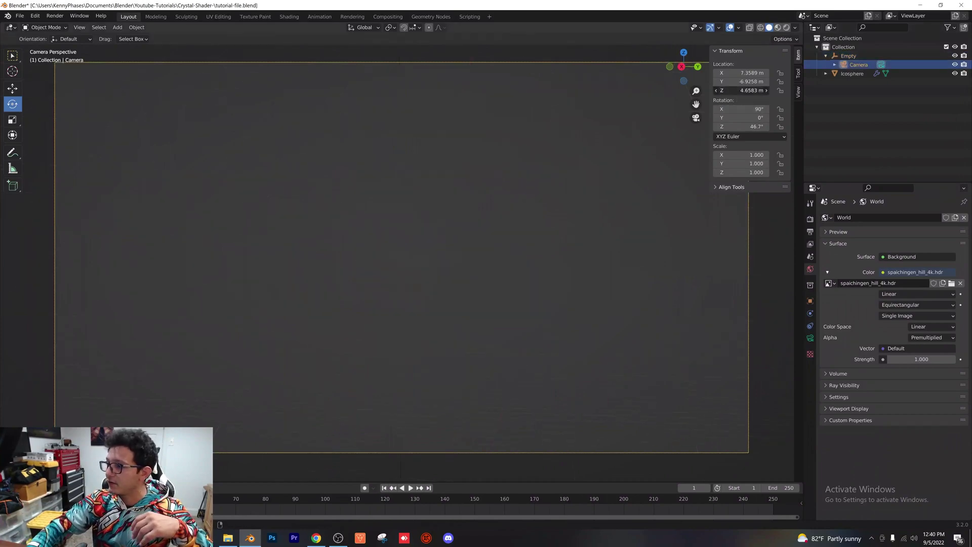
mouse_move(749, 90)
mouse_down()
mouse_move(699, 90)
mouse_move(735, 89)
mouse_up()
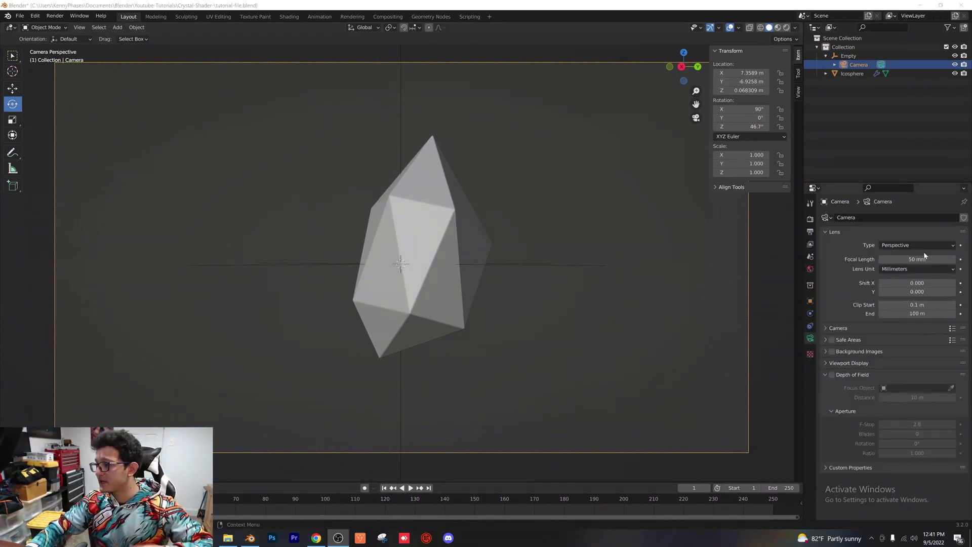
Give the camera a 100 mm lens and depth of field on the Icosphere at F-Stop 0.4.
click(924, 258)
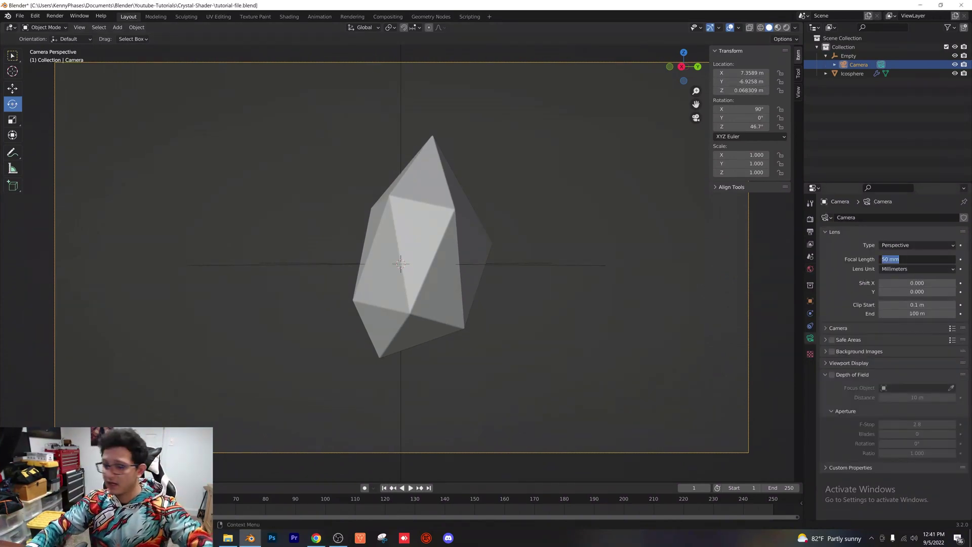
key(Return)
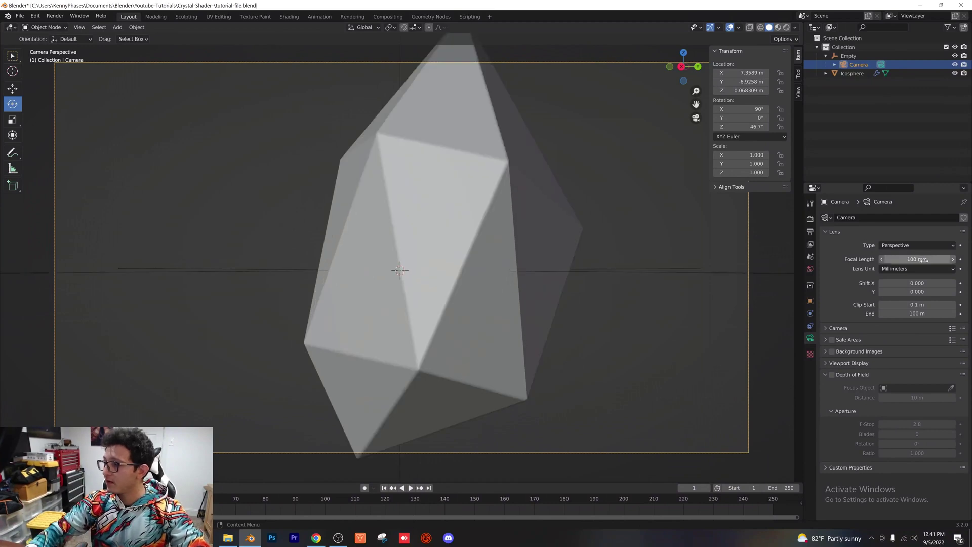
click(832, 375)
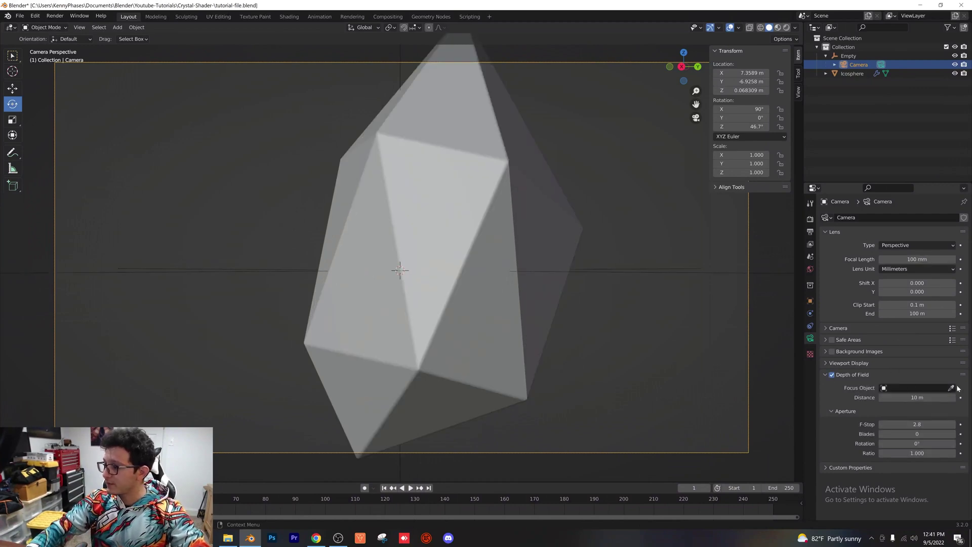
click(429, 188)
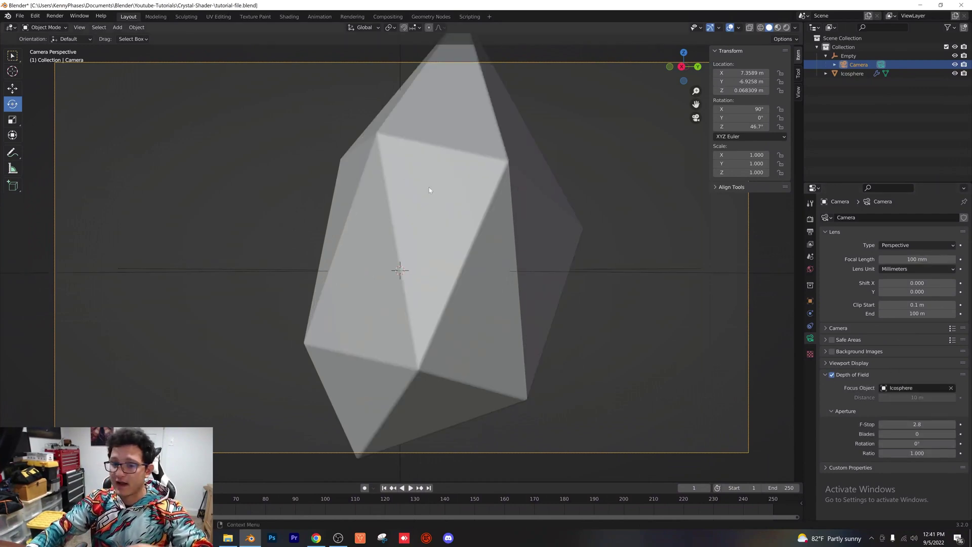
click(917, 424)
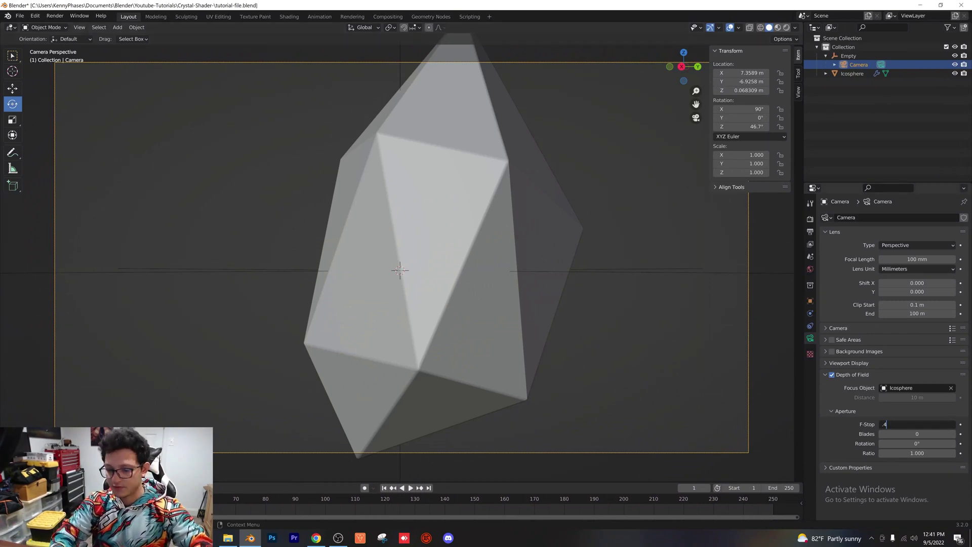
text(.4)
key(Return)
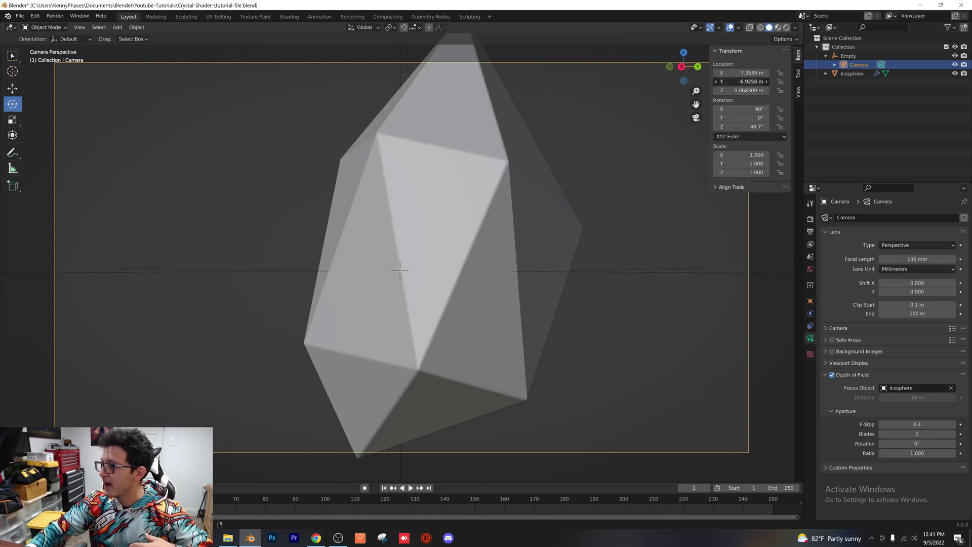
drag(742, 82, 715, 82)
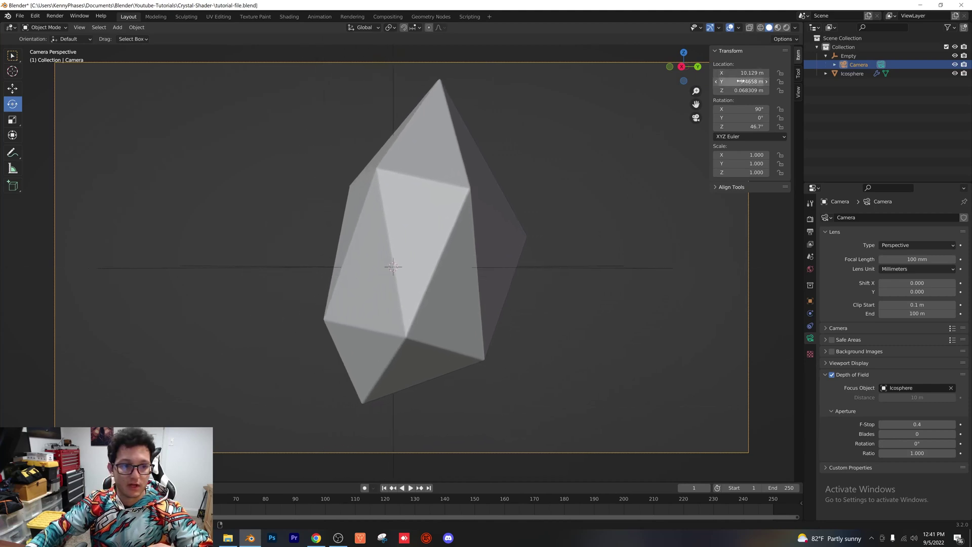
Preview in Rendered shading and turn the Empty rig to -150° on Z.
click(786, 27)
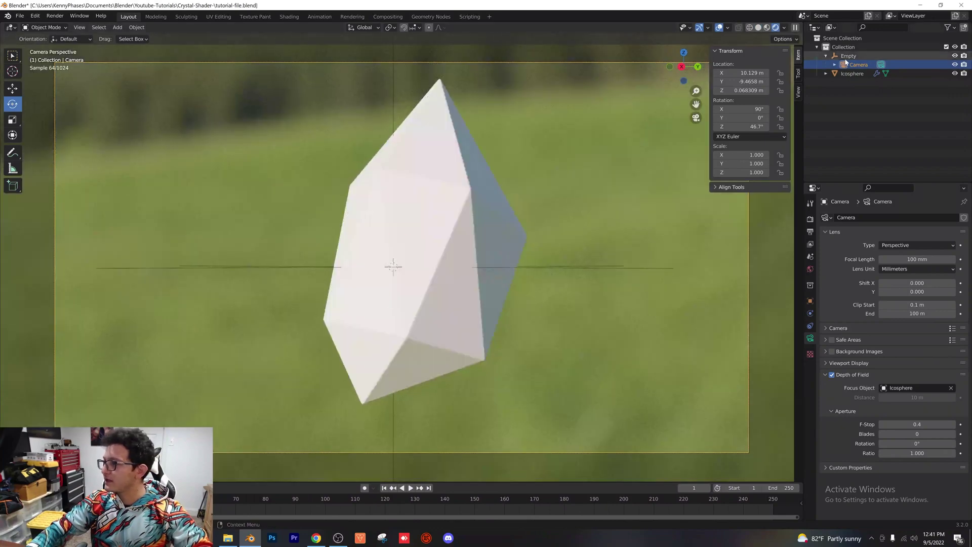
click(848, 55)
drag(741, 127, 746, 126)
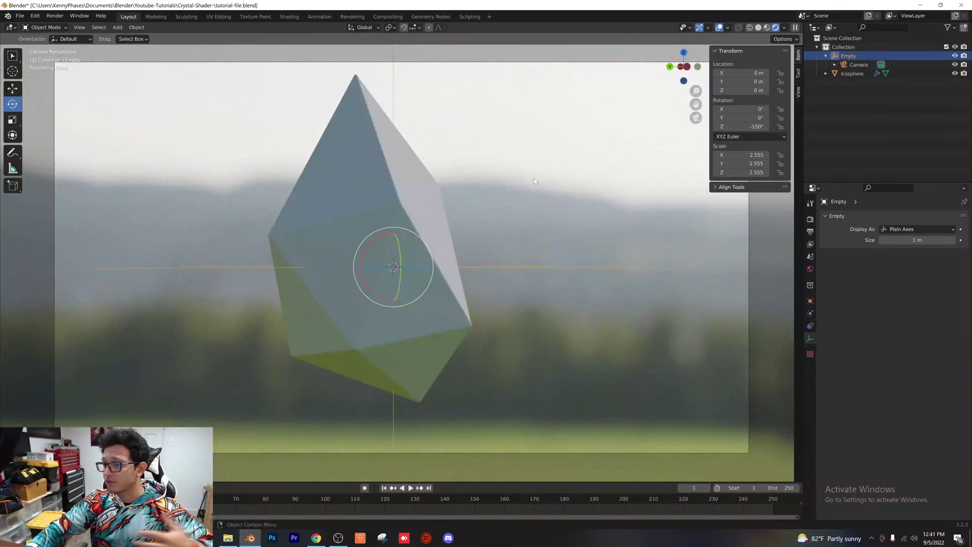
Return to Solid shading and orbit out of the camera view.
key(z)
scroll(522, 202, down, 3)
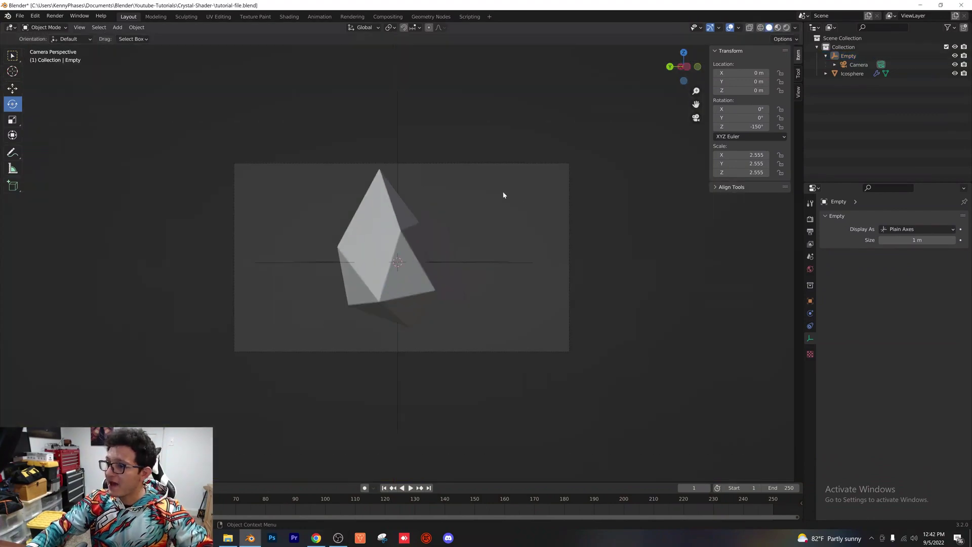
mouse_move(503, 195)
middle_down()
mouse_move(460, 230)
mouse_move(472, 216)
mouse_move(436, 205)
middle_up()
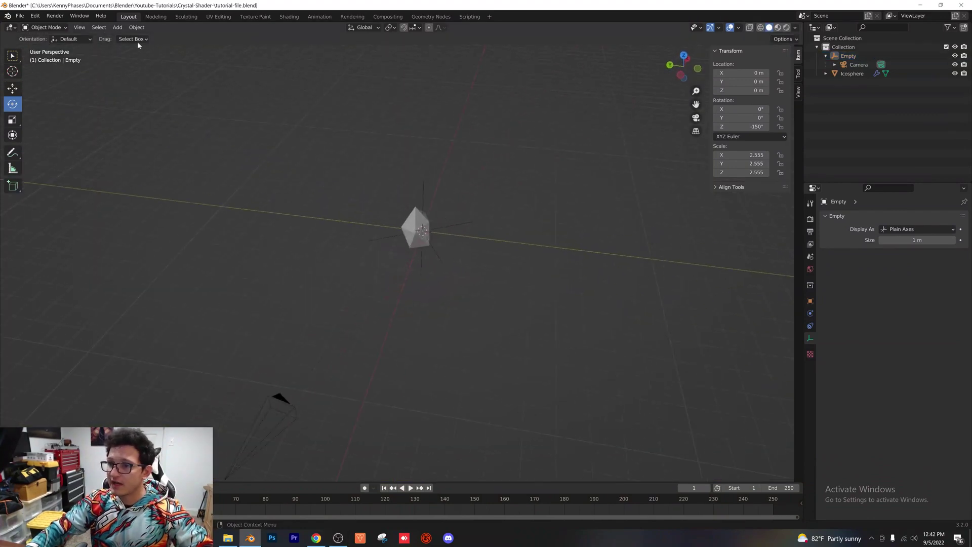
Add a plane, enlarge it to 35 m and apply its scale.
click(117, 28)
mouse_move(122, 37)
click(204, 38)
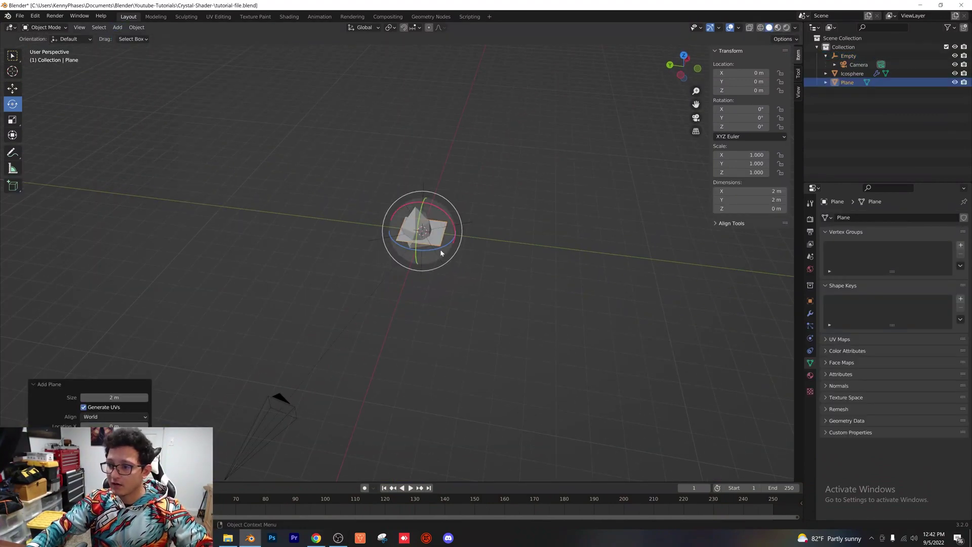
key(s)
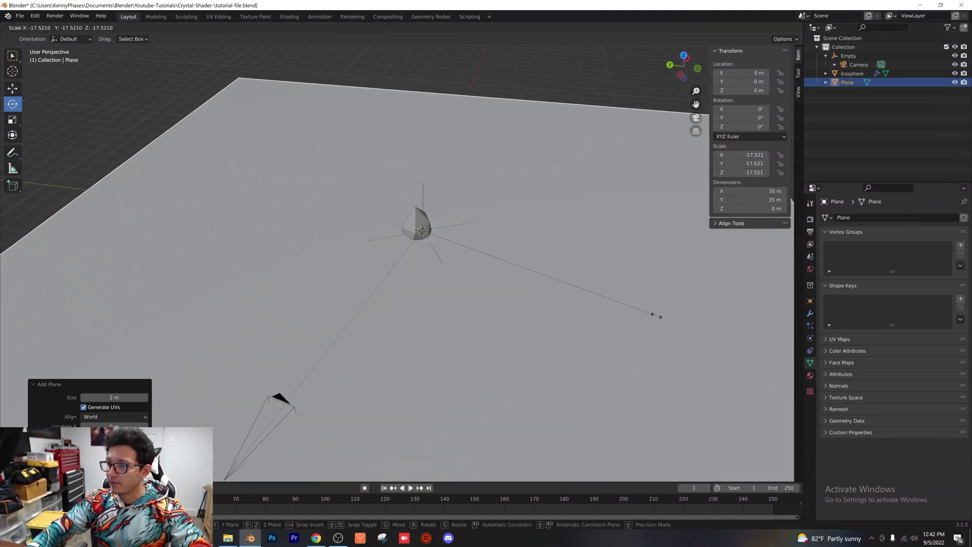
click(106, 39)
click(137, 27)
mouse_move(171, 75)
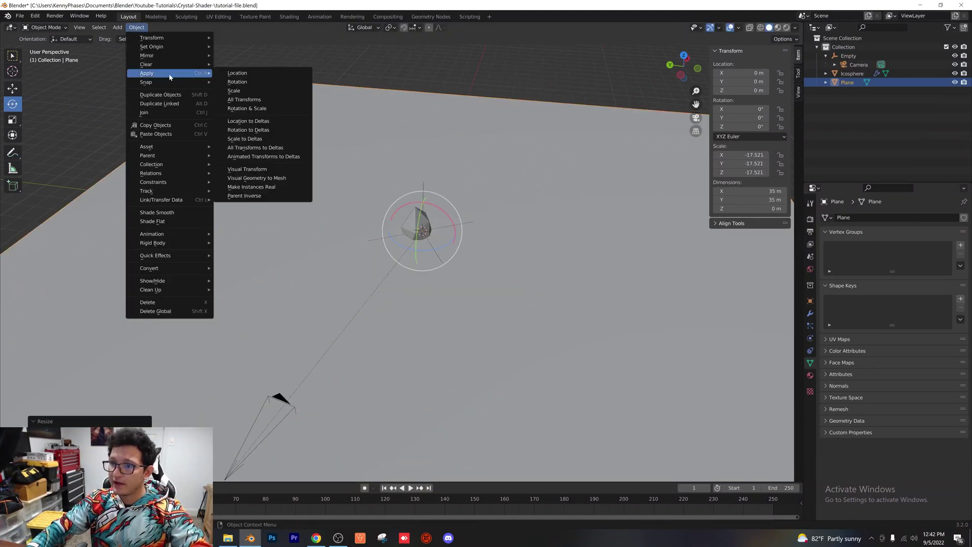
click(258, 94)
scroll(373, 128, down, 1)
Subdivide the plane's mesh four times in Edit Mode, then return to Object Mode.
key(Tab)
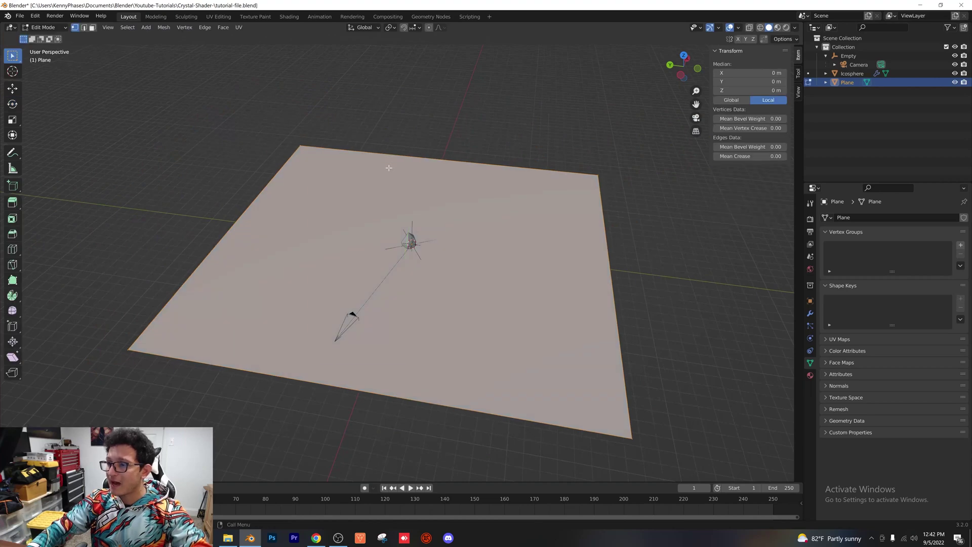
right_click(395, 174)
click(394, 169)
right_click(399, 175)
click(399, 173)
right_click(399, 175)
click(400, 173)
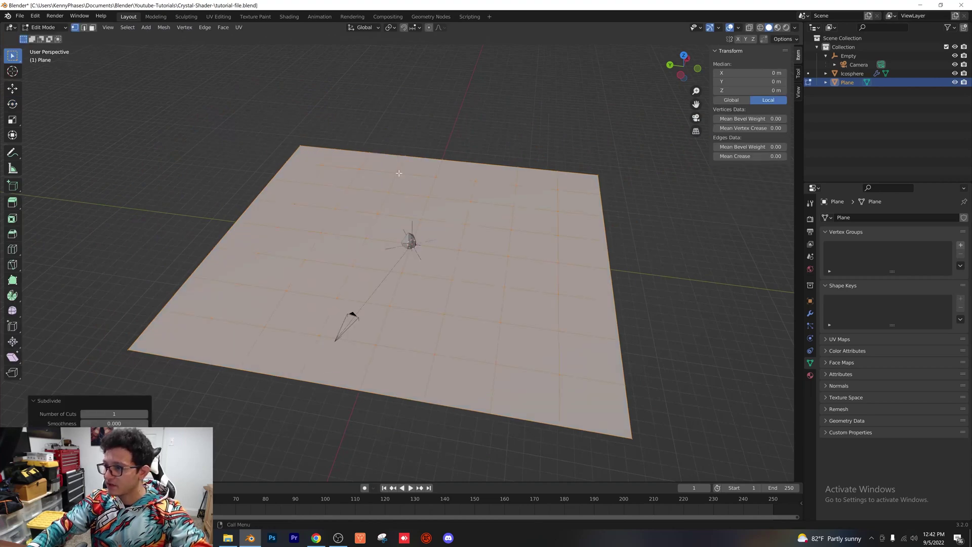
right_click(399, 175)
click(399, 173)
key(Tab)
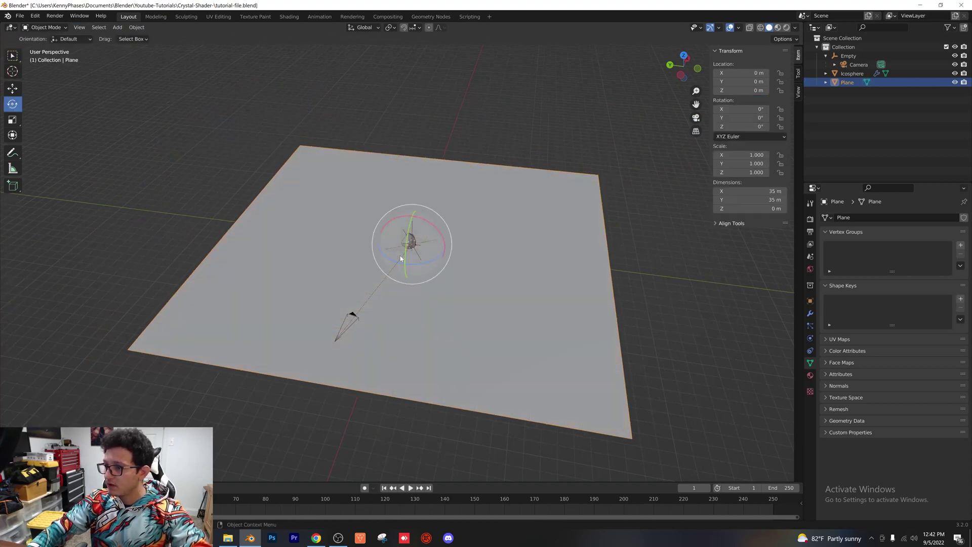
scroll(453, 271, up, 4)
click(810, 313)
Add a Displace modifier with a new texture, trying Clouds and Voronoi before settling on Magic.
click(879, 220)
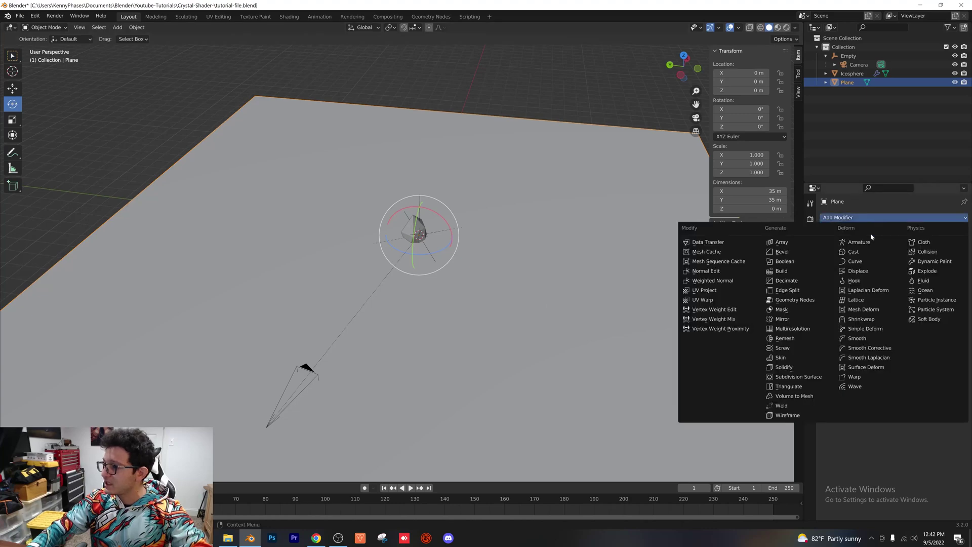
click(861, 272)
click(911, 245)
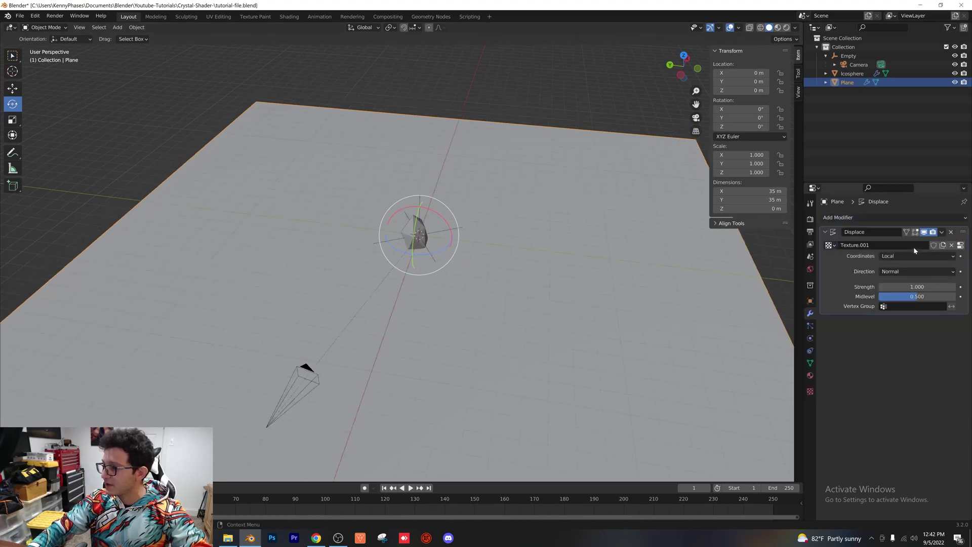
click(810, 392)
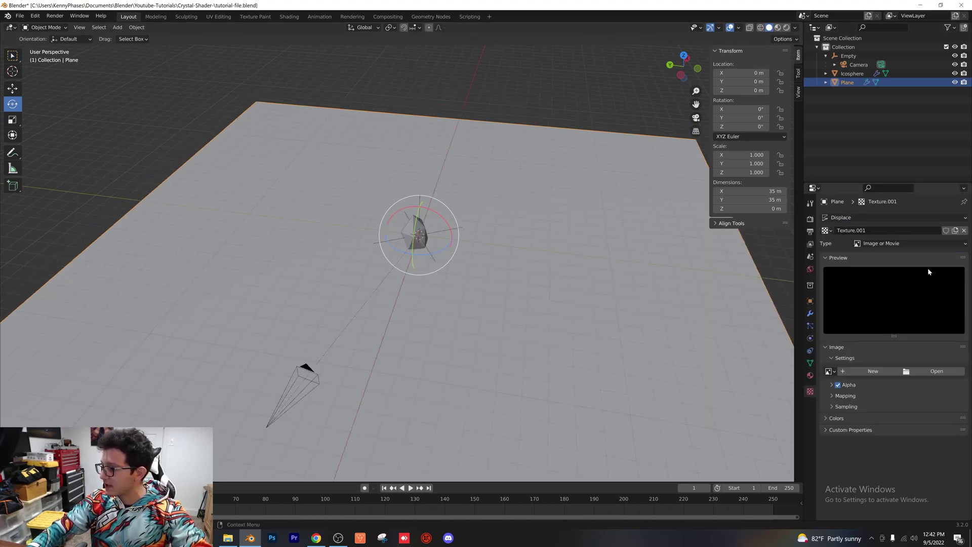
click(911, 243)
click(898, 279)
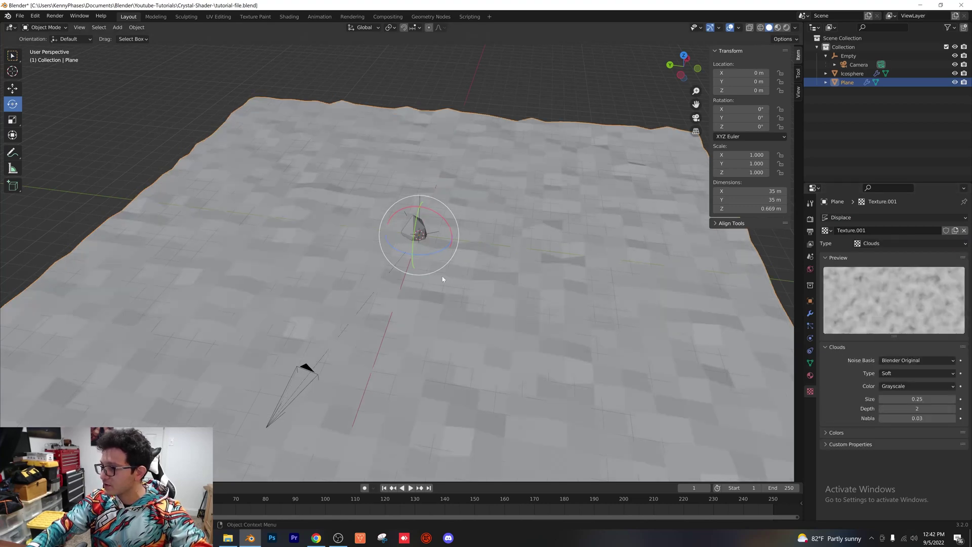
middle_drag(445, 278, 451, 256)
click(930, 244)
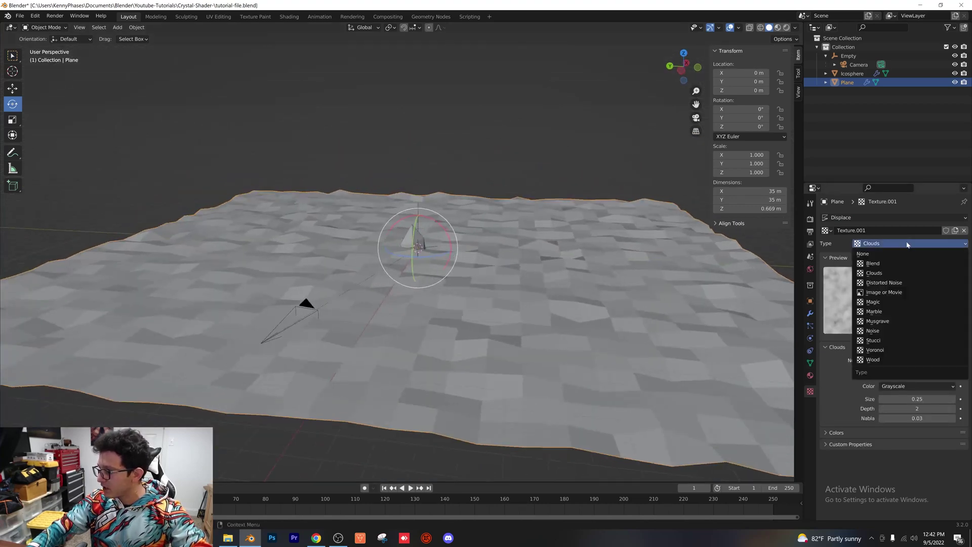
click(903, 350)
click(899, 246)
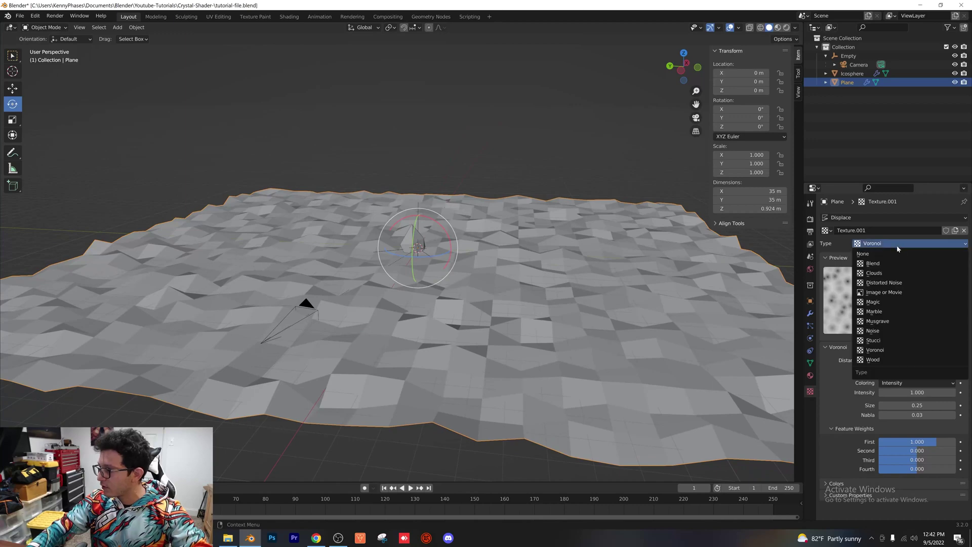
click(886, 304)
Add a Subdivision Surface at level 3, raise Displace Strength to 2.1, and view through the camera.
click(810, 313)
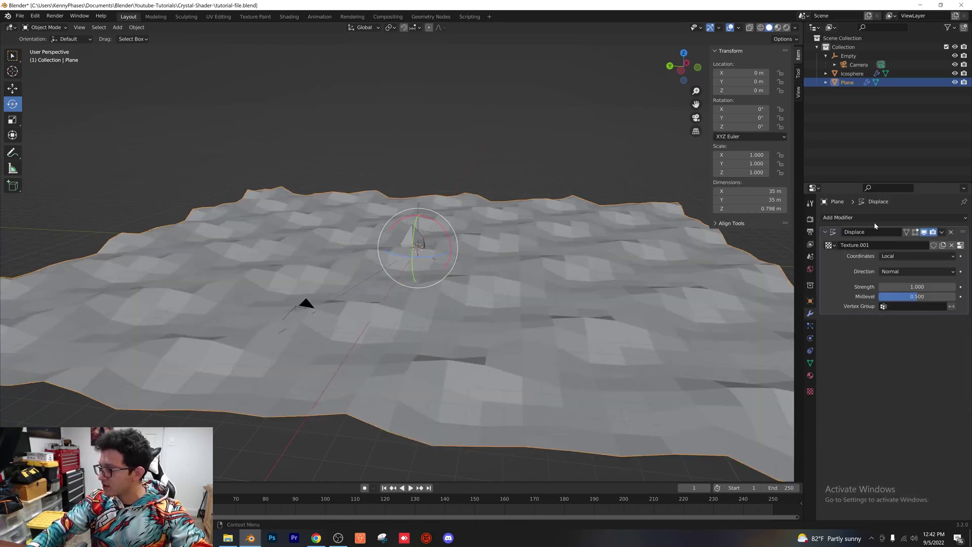
click(872, 219)
click(798, 376)
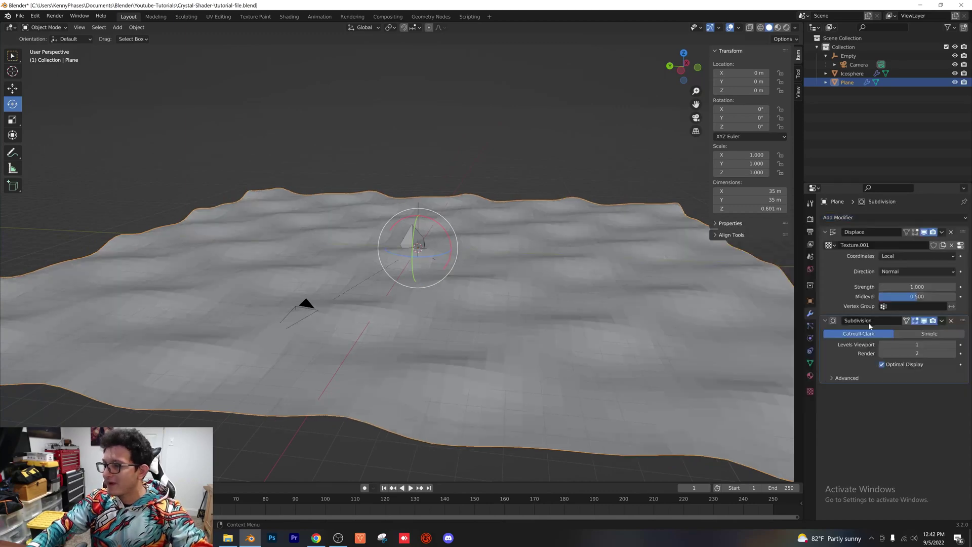
scroll(535, 299, up, 3)
mouse_move(919, 287)
mouse_down()
mouse_move(961, 287)
mouse_move(931, 286)
mouse_up()
click(953, 345)
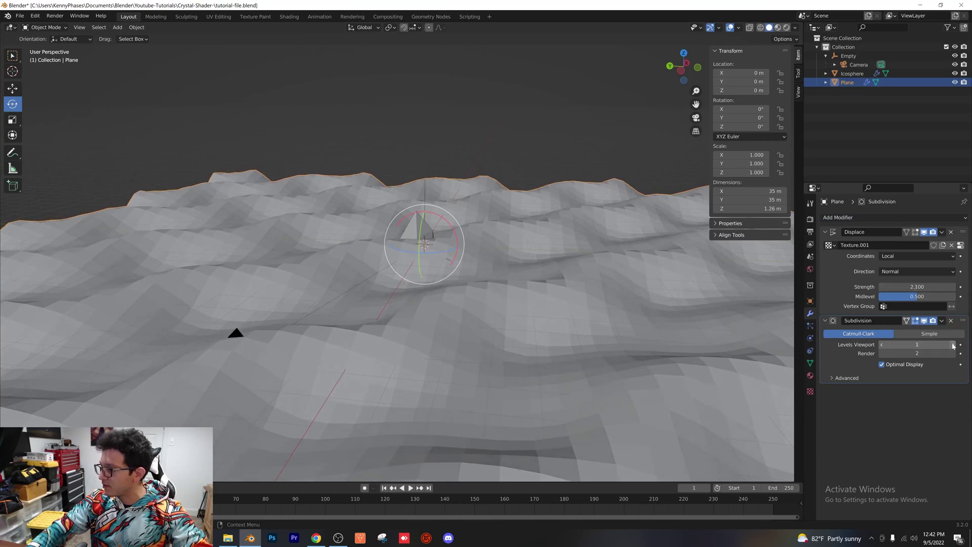
click(952, 344)
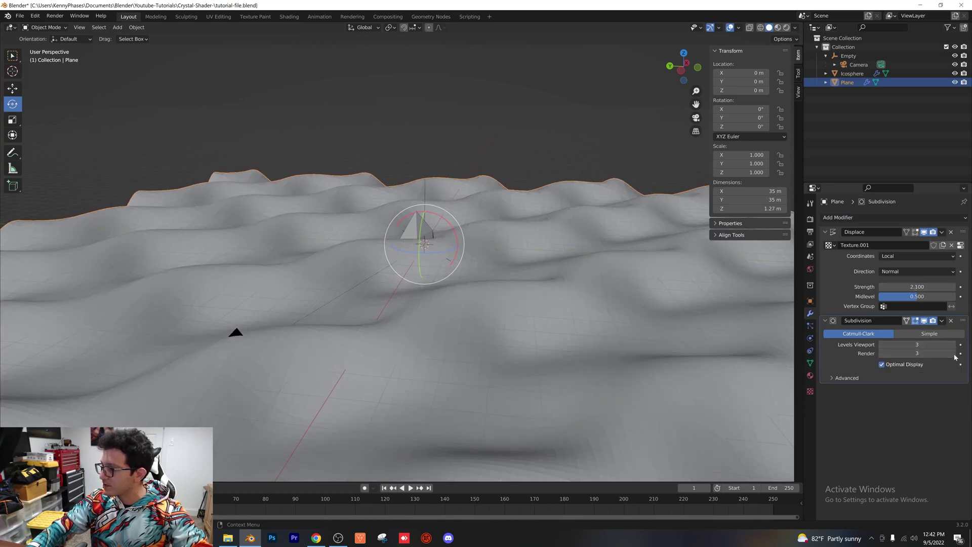
middle_drag(359, 272, 401, 271)
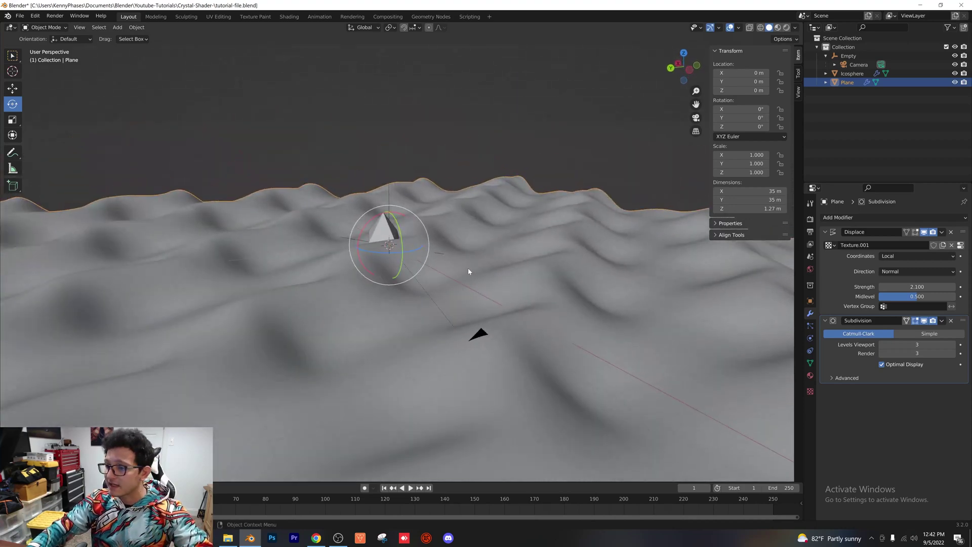
key(KP_0)
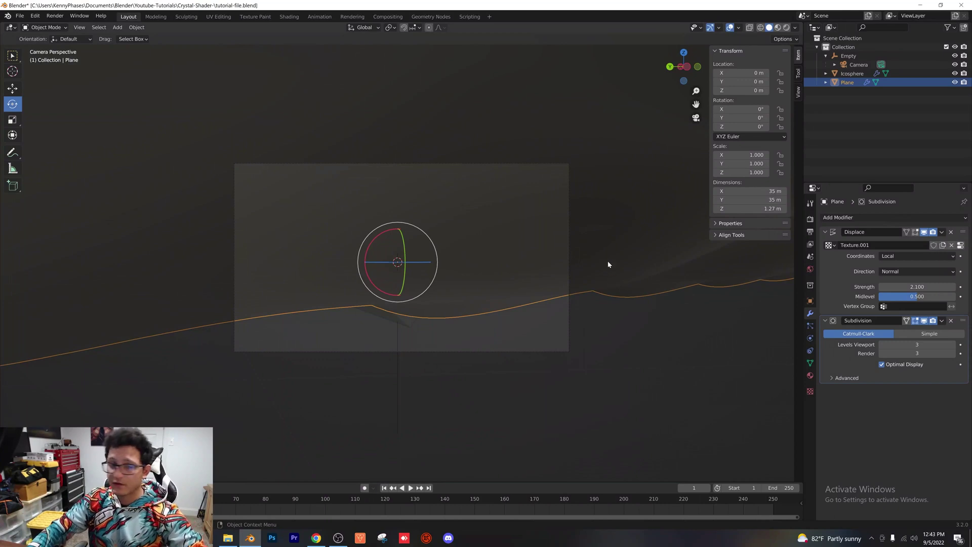
Lower the dune plane, enlarge it, and rotate it to -126° on Z.
key(g)
key(z)
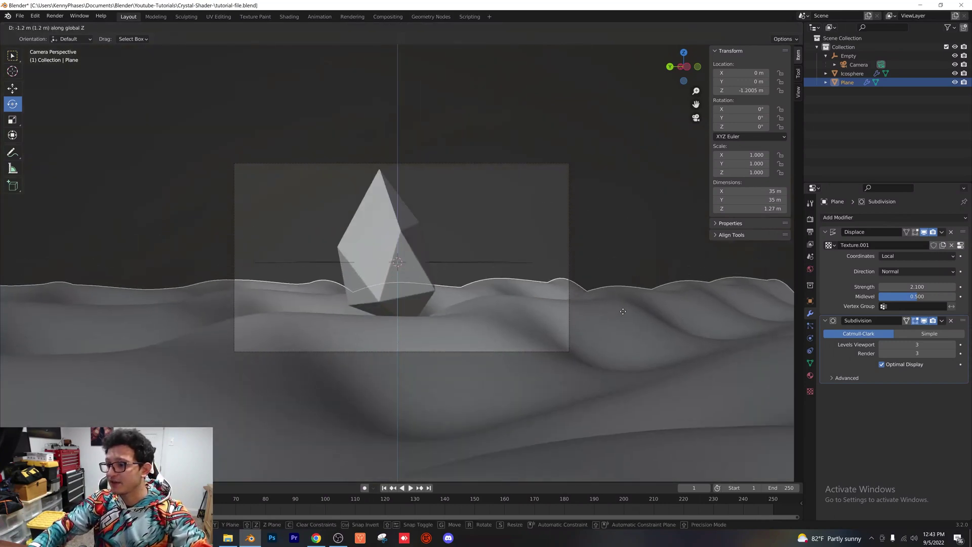
click(623, 324)
key(s)
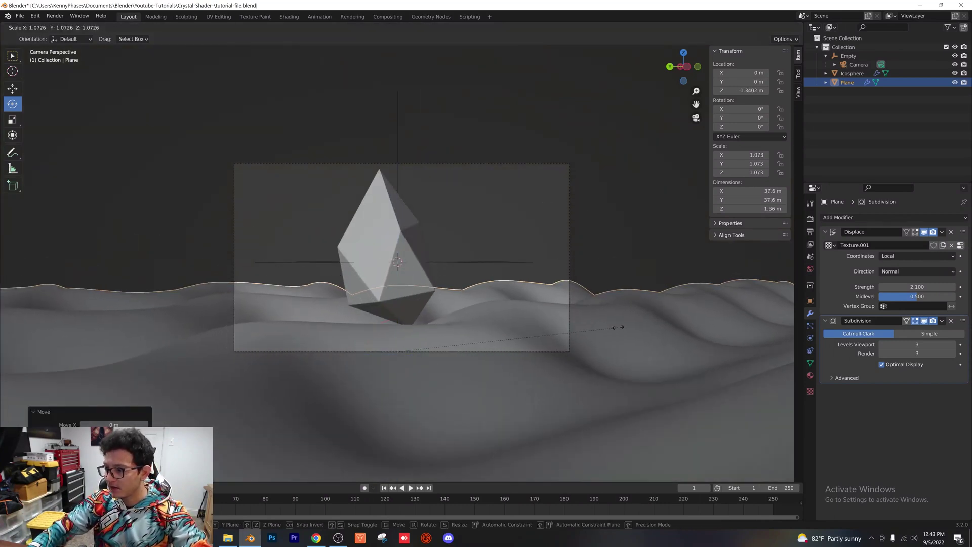
click(666, 320)
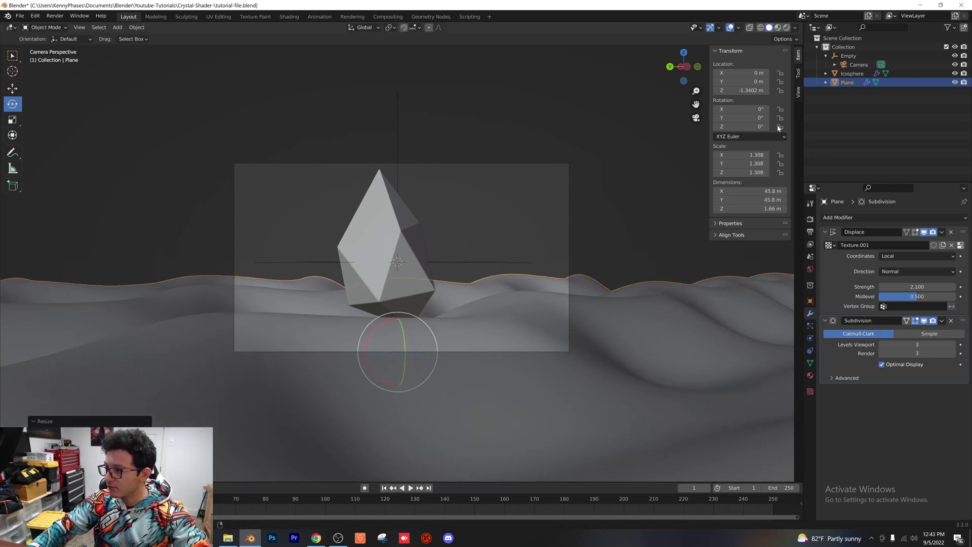
drag(745, 127, 676, 126)
Scale the plane to 1.712 (60 m), lower it to Z -1.6724 m, save, and preview rendered.
key(s)
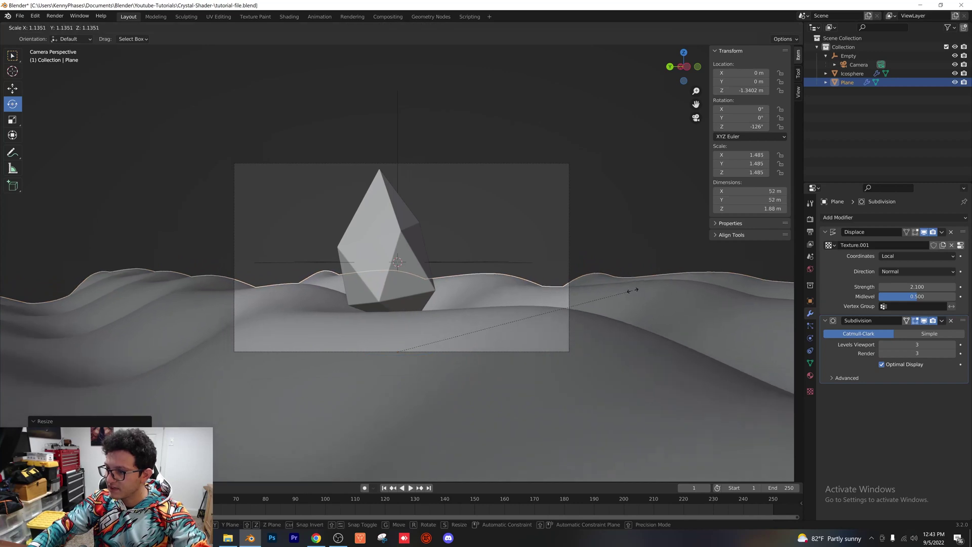
click(666, 276)
key(g)
key(z)
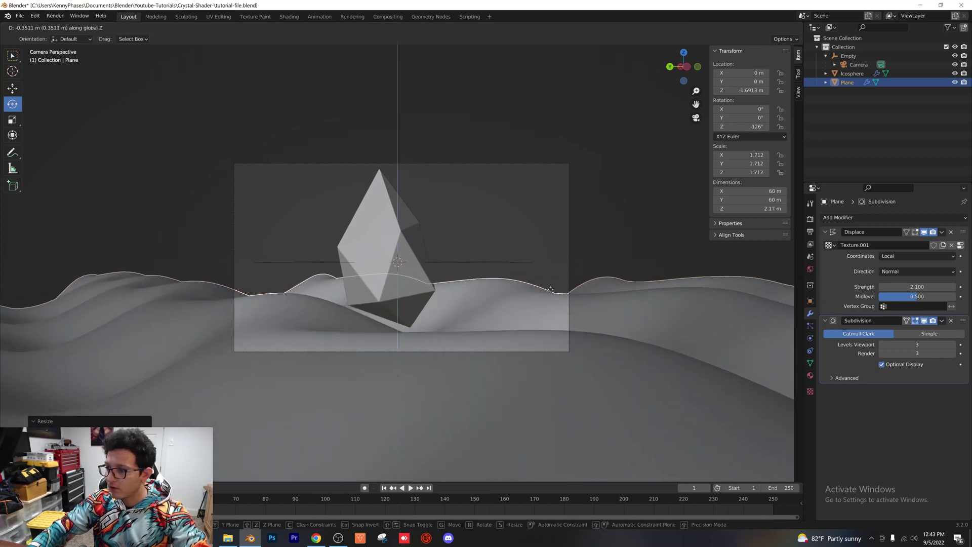
click(550, 288)
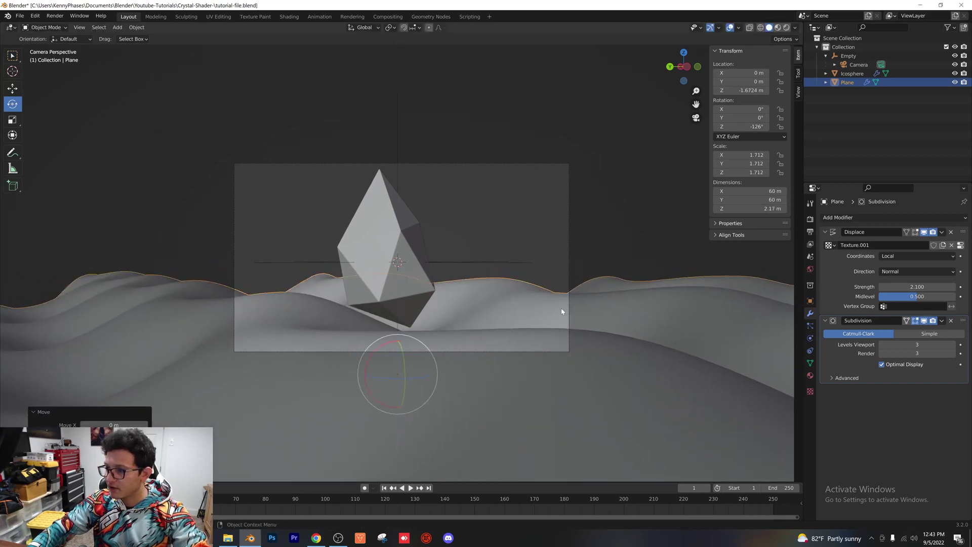
key(ctrl+s)
key(z)
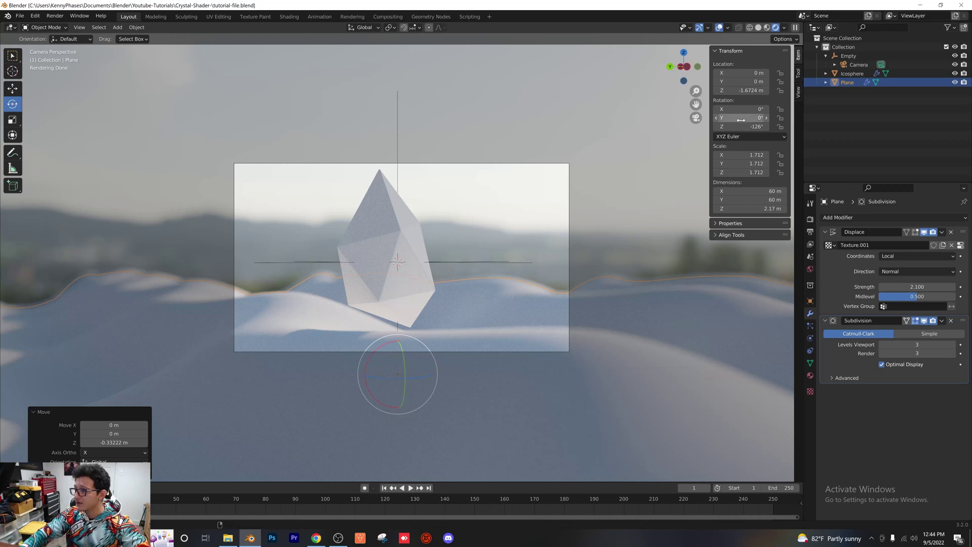
Rotate the dune plane further to -178° on Z.
drag(745, 126, 721, 127)
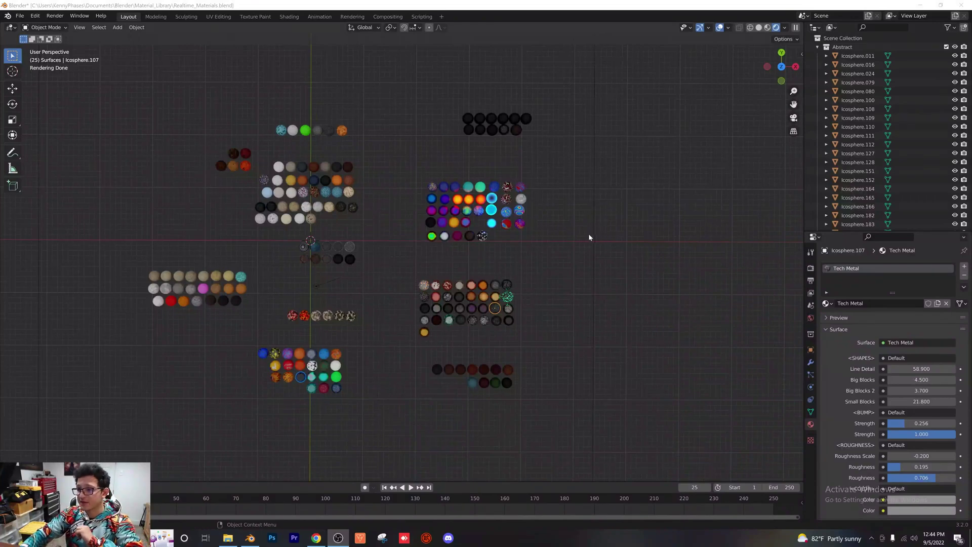
Zoom in on the material library's sample spheres.
scroll(375, 291, up, 1)
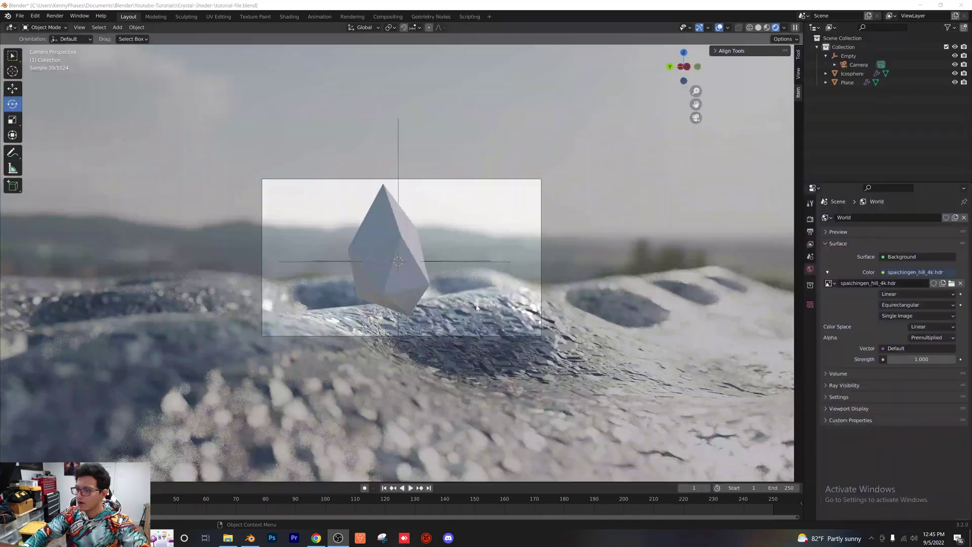
scroll(385, 332, up, 3)
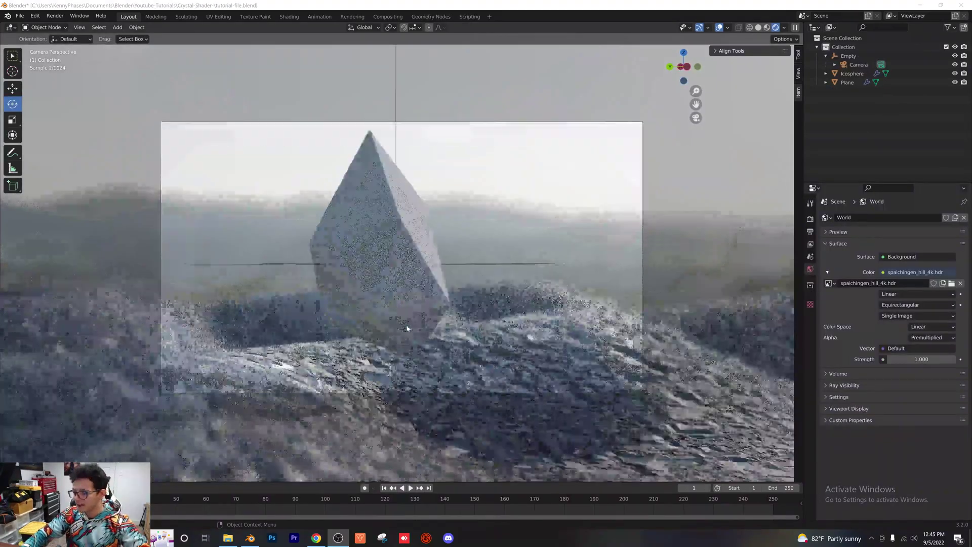
In the camera view, lower the ground Plane's first Tech Metal colour to black.
key(KP_0)
key(KP_0)
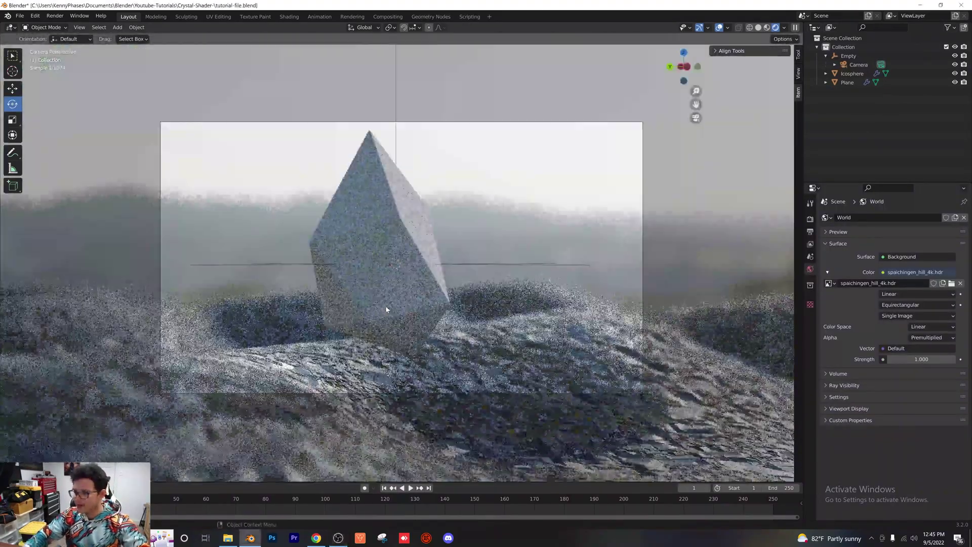
scroll(489, 377, up, 1)
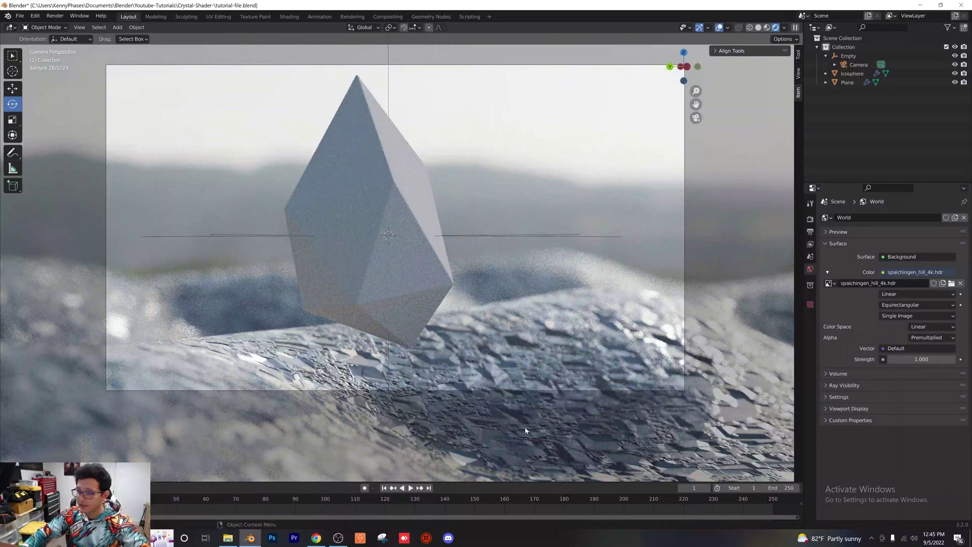
click(674, 446)
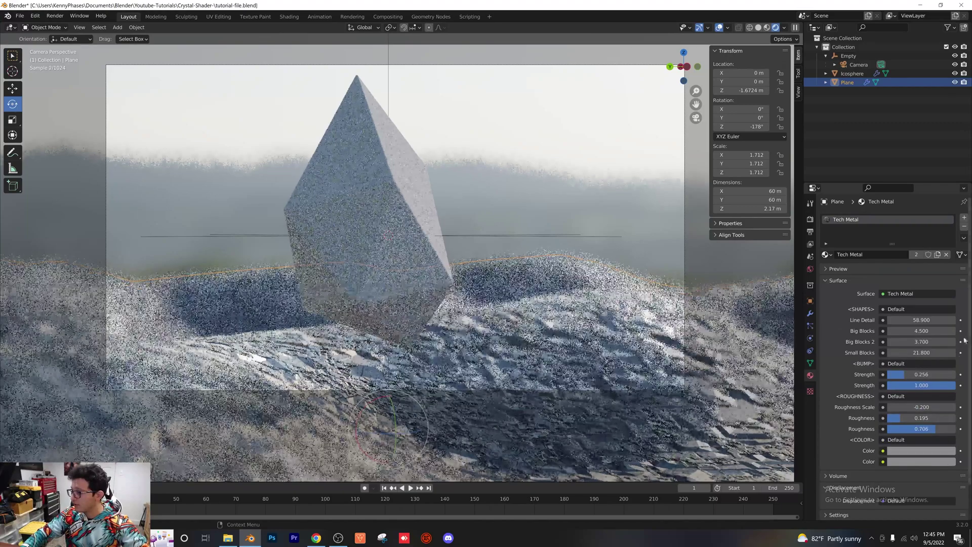
click(919, 451)
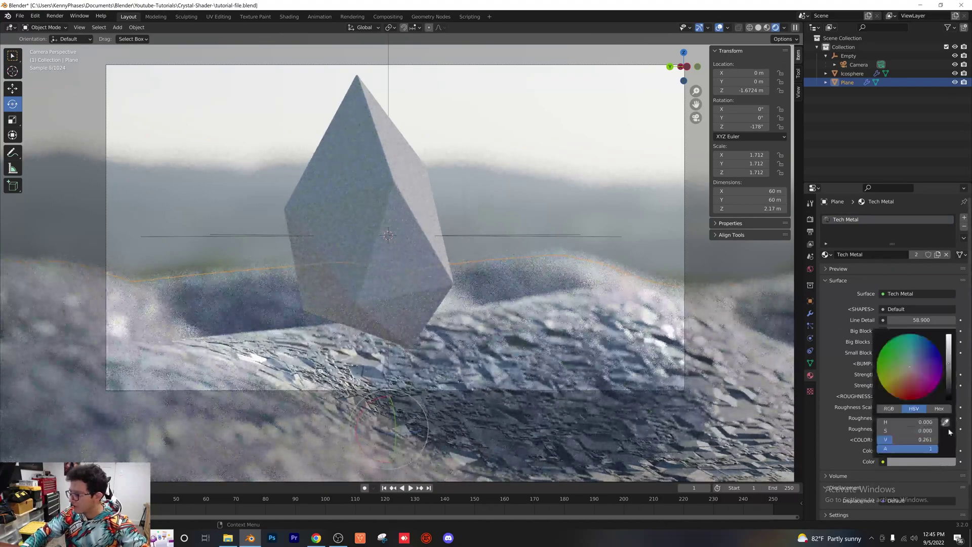
drag(927, 440, 901, 428)
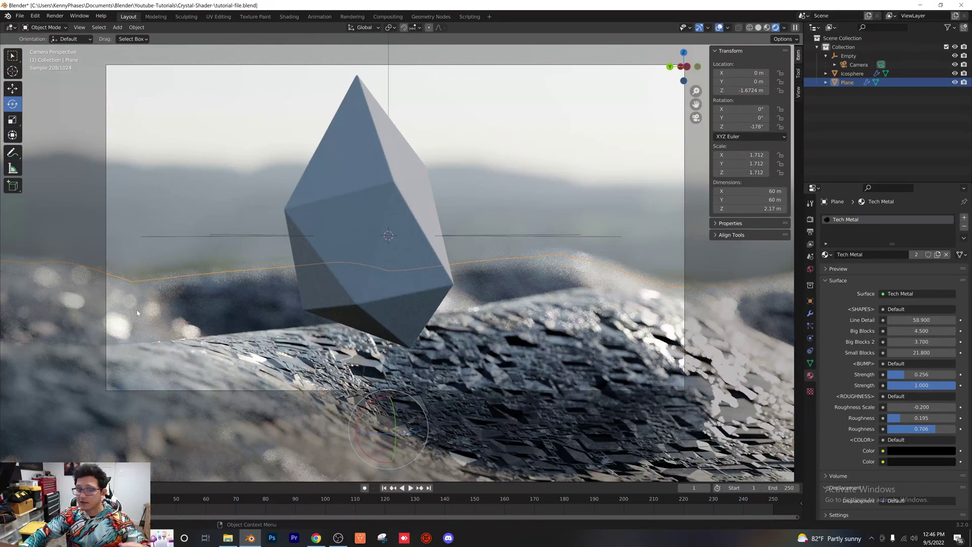
click(443, 297)
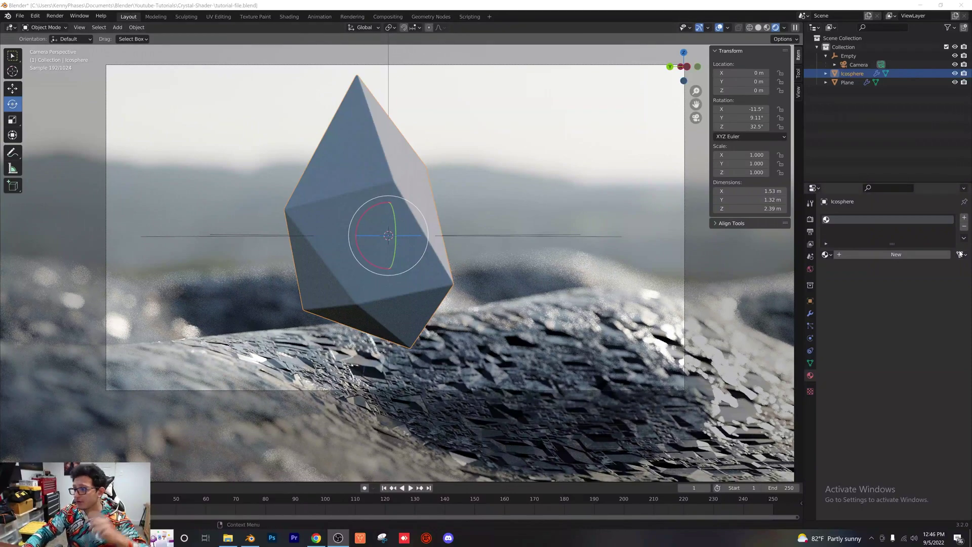
Give the crystal icosphere a new material with a Glass BSDF surface.
click(881, 254)
click(906, 294)
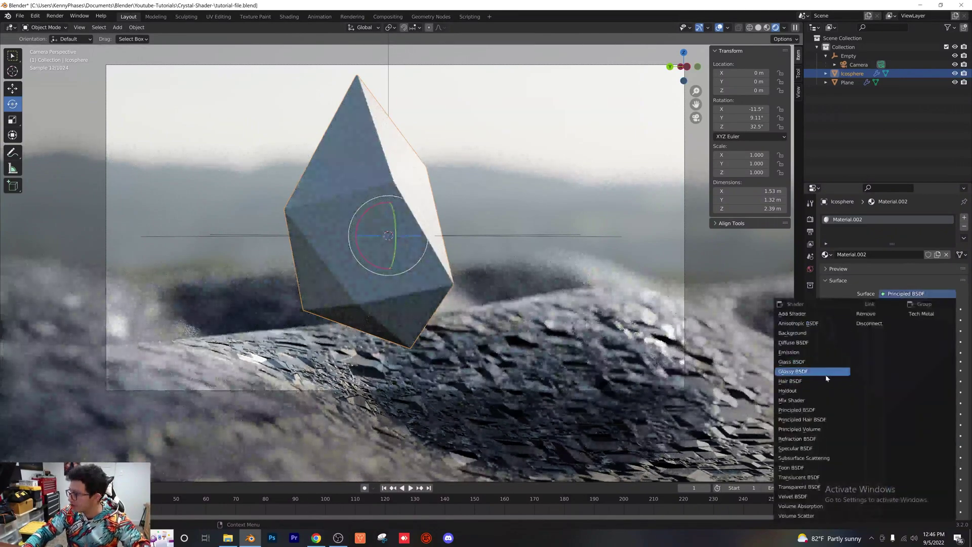
click(803, 362)
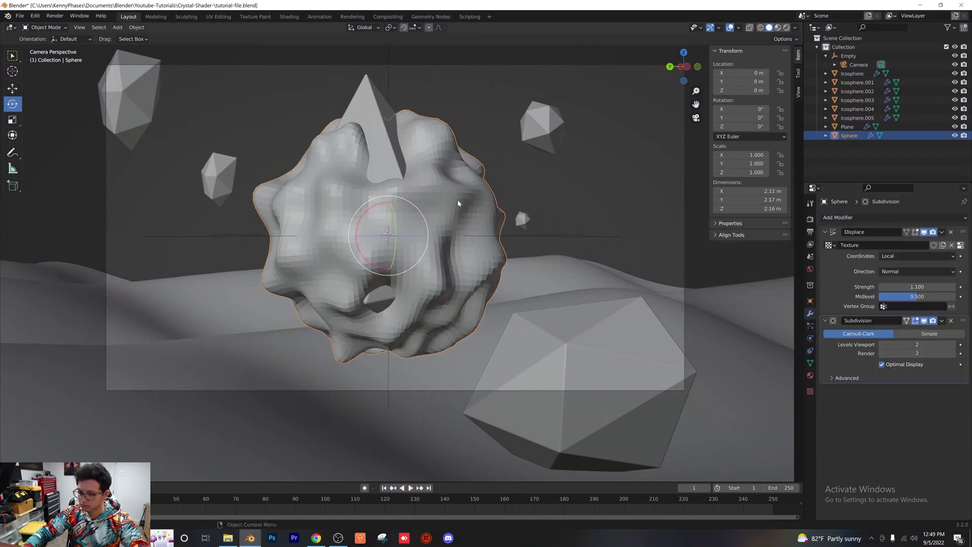
Duplicate the lumpy sphere, then move and scale the copy into place as a rock.
click(137, 27)
mouse_move(164, 67)
key(Escape)
key(z)
key(shift+d)
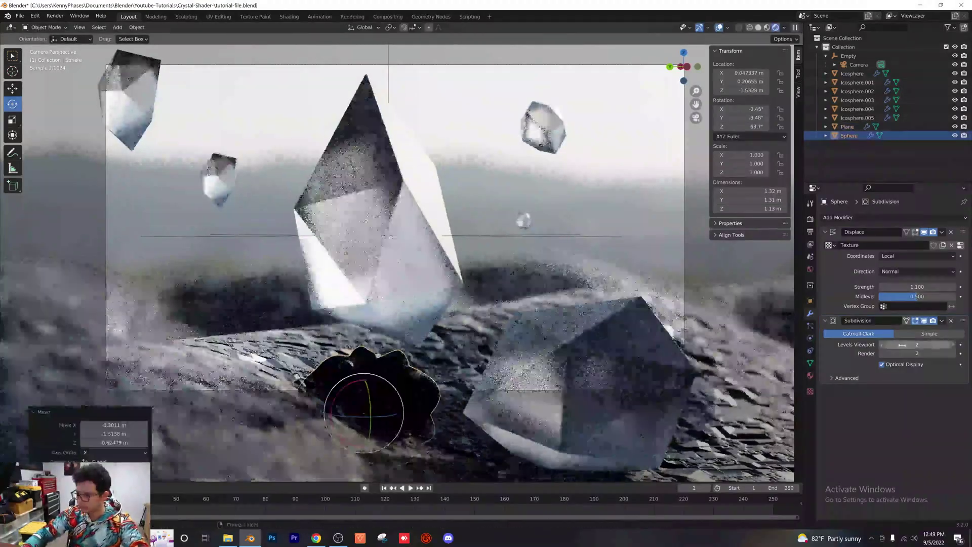
key(s)
key(z)
Add another rock copy and preview the scattered rocks through the camera in Rendered shading.
click(137, 28)
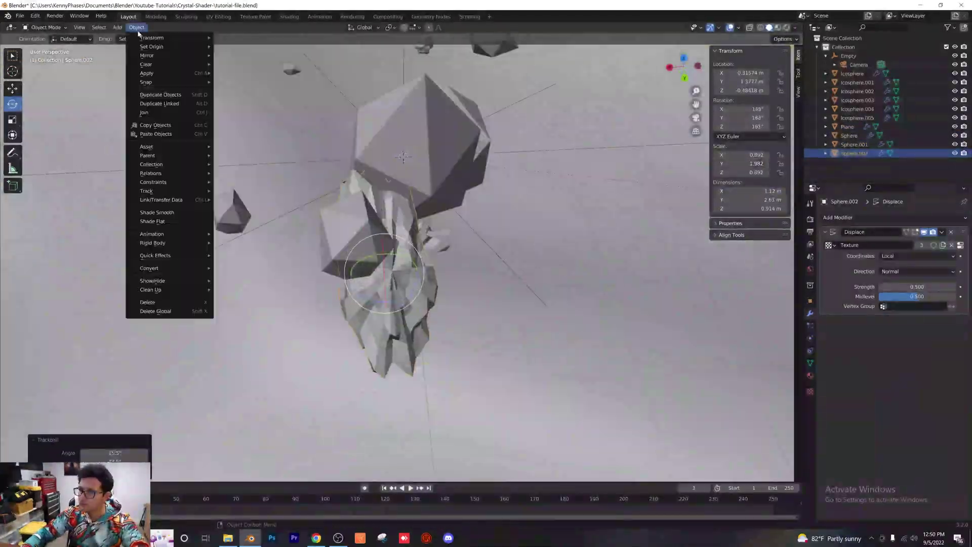
key(Escape)
key(shift+d)
key(z)
click(313, 241)
middle_drag(313, 241, 547, 408)
key(KP_0)
key(z)
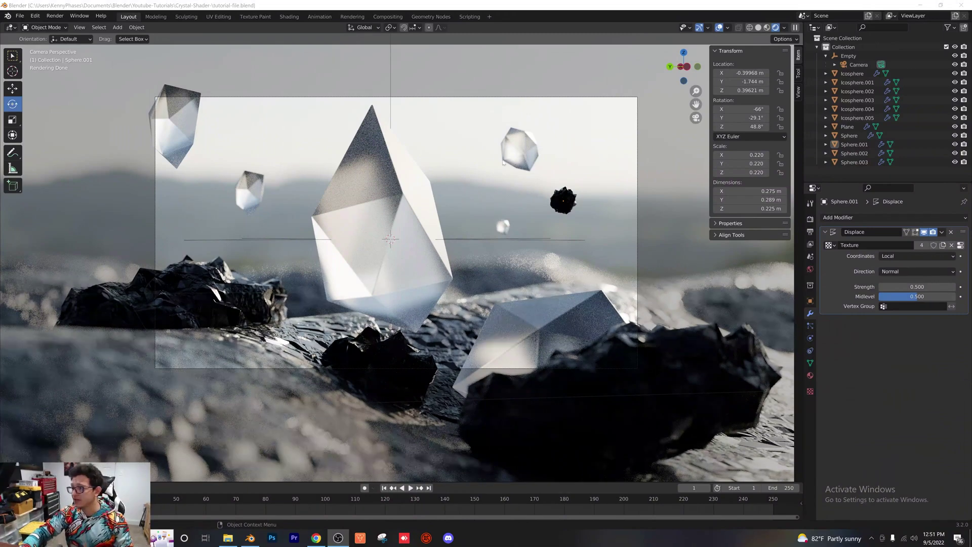
Set the camera's Viewport Display Passepartout to 1.000 and save as tutorial-file.blend.
click(858, 65)
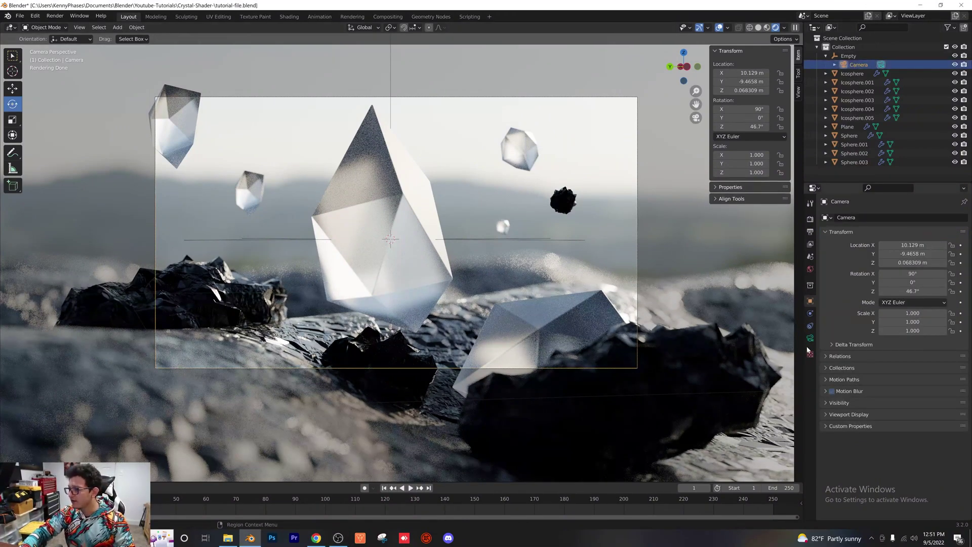
click(810, 339)
click(846, 364)
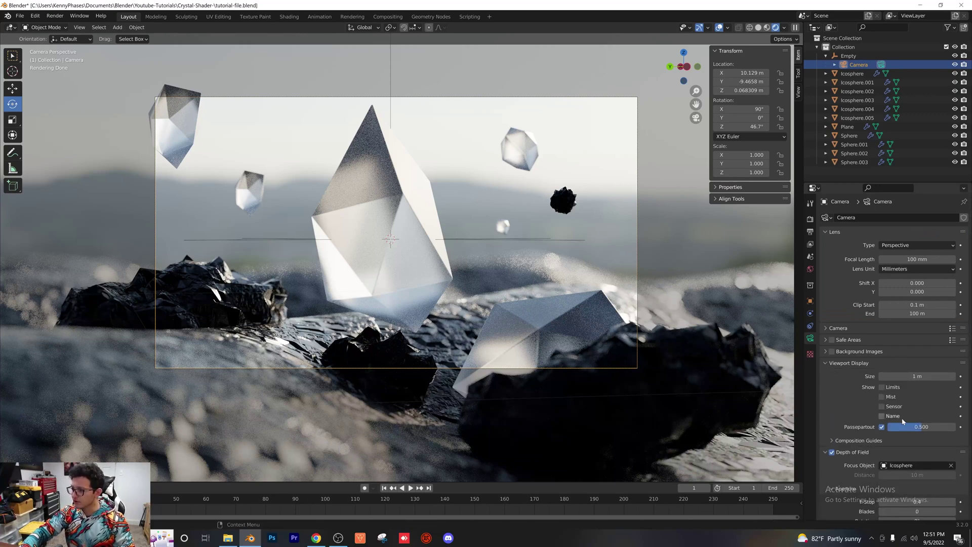
drag(924, 427, 956, 427)
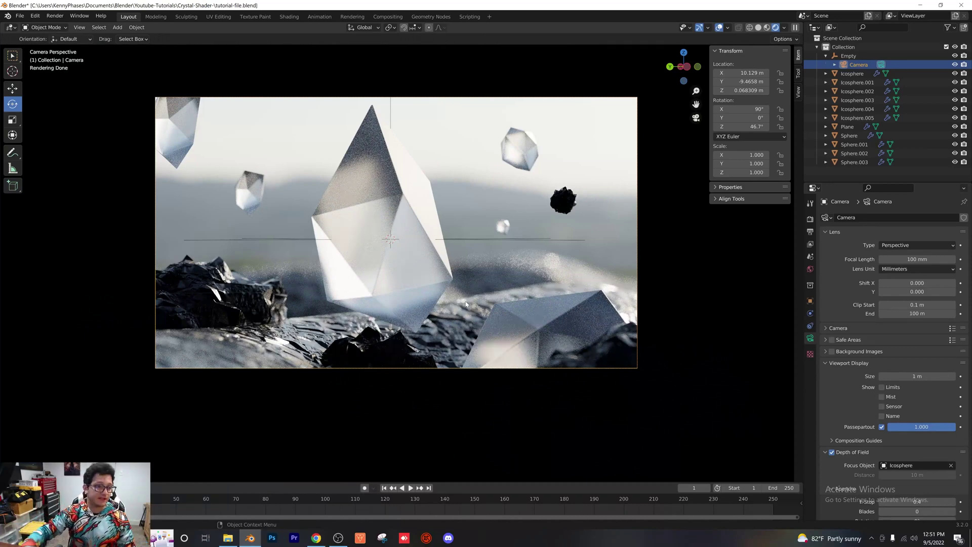
key(ctrl+s)
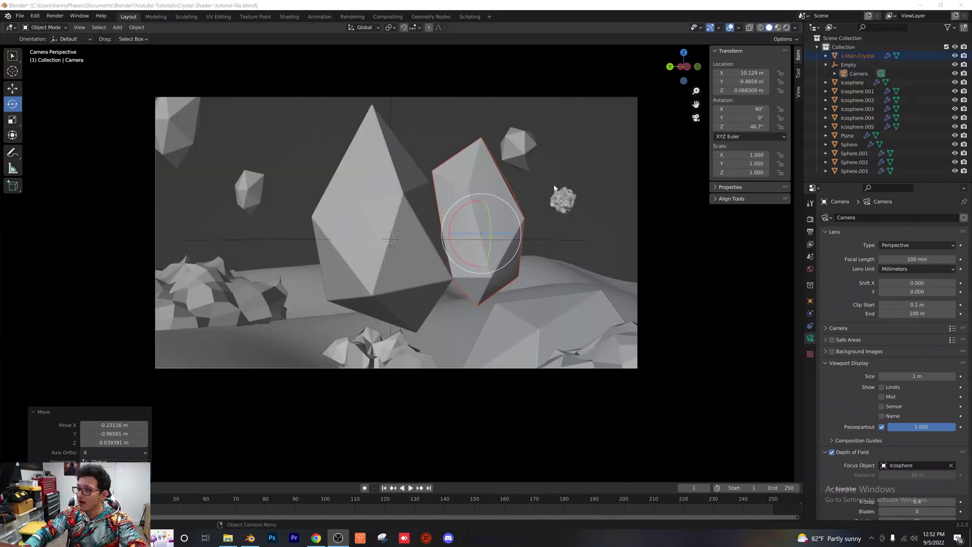
In Rendered shading, set 1-Main-Crystal's Crystal Hue to 0.5 and frame the camera view.
click(786, 27)
scroll(502, 233, up, 5)
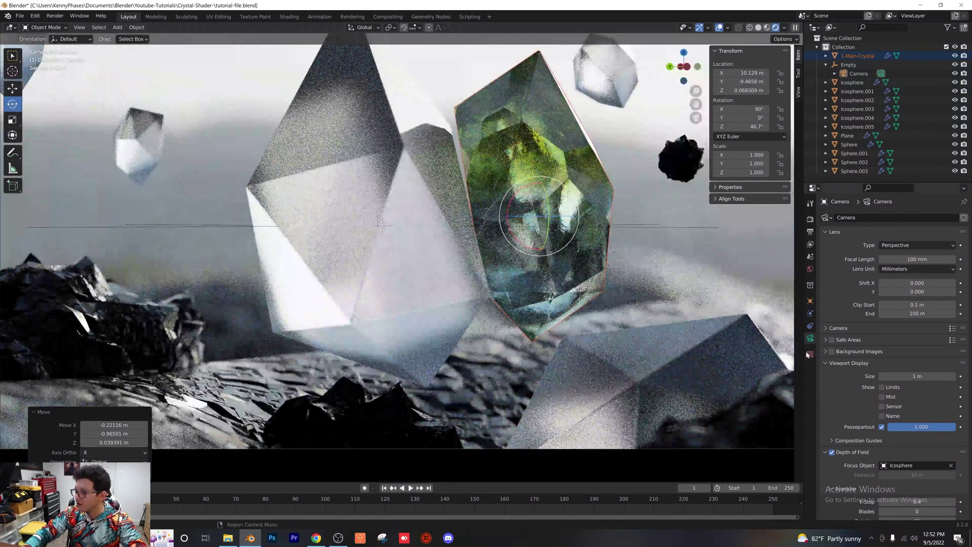
click(848, 65)
click(858, 56)
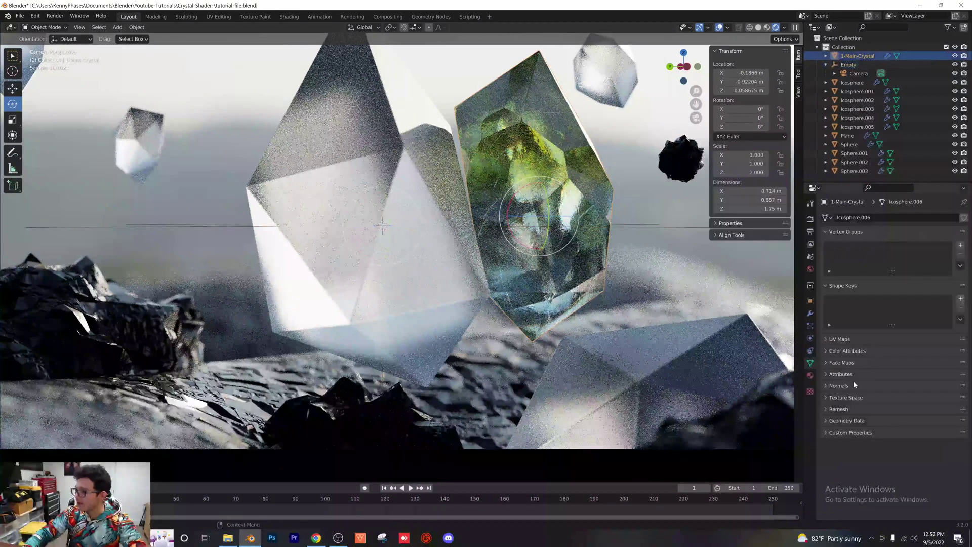
click(811, 375)
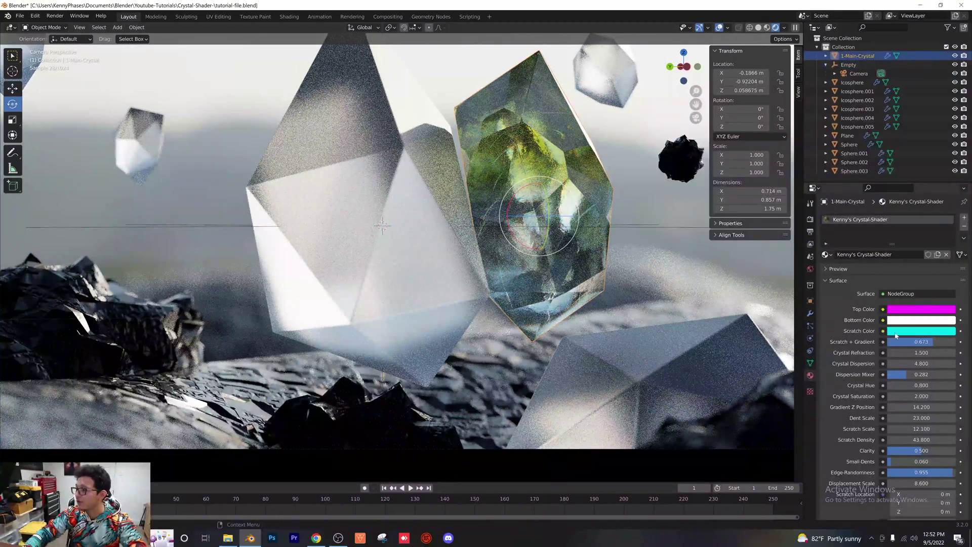
click(920, 386)
text(.5)
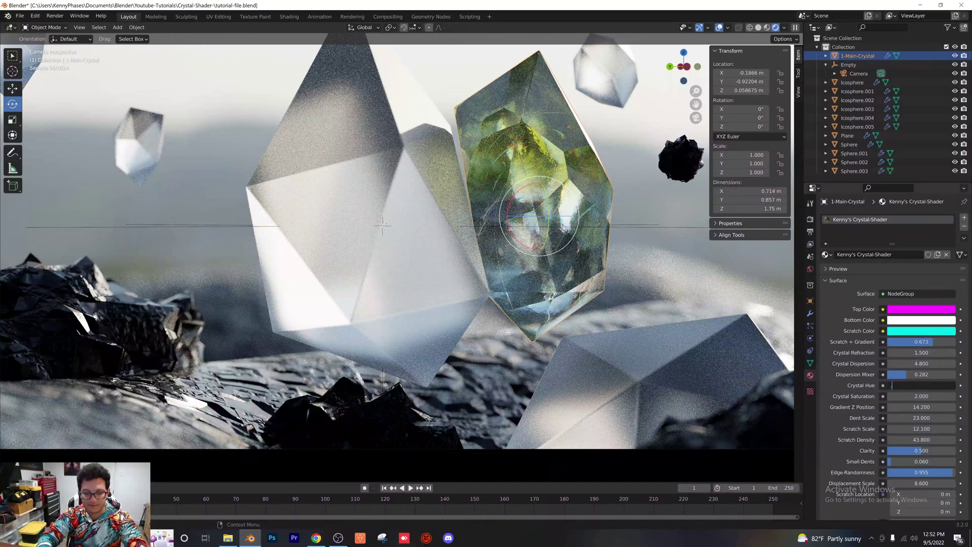
key(Return)
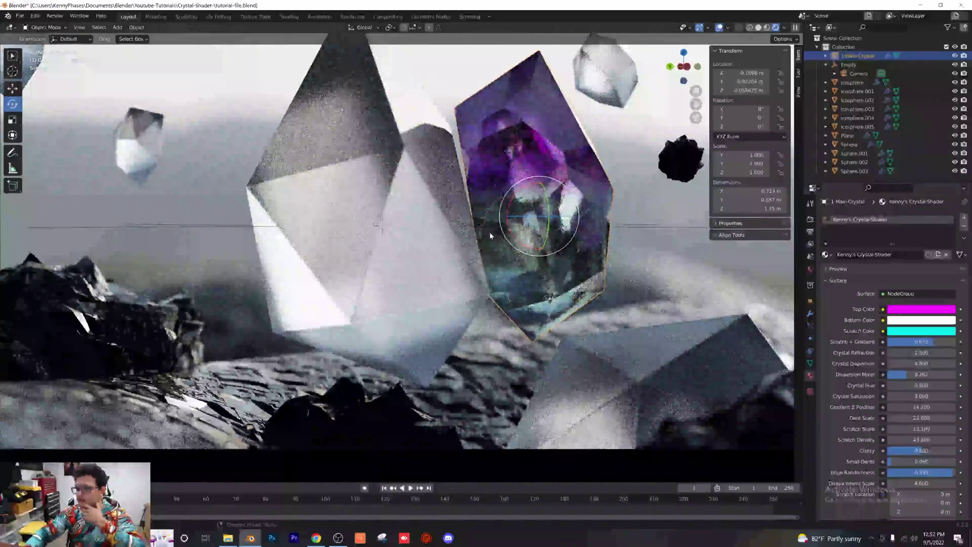
key(Home)
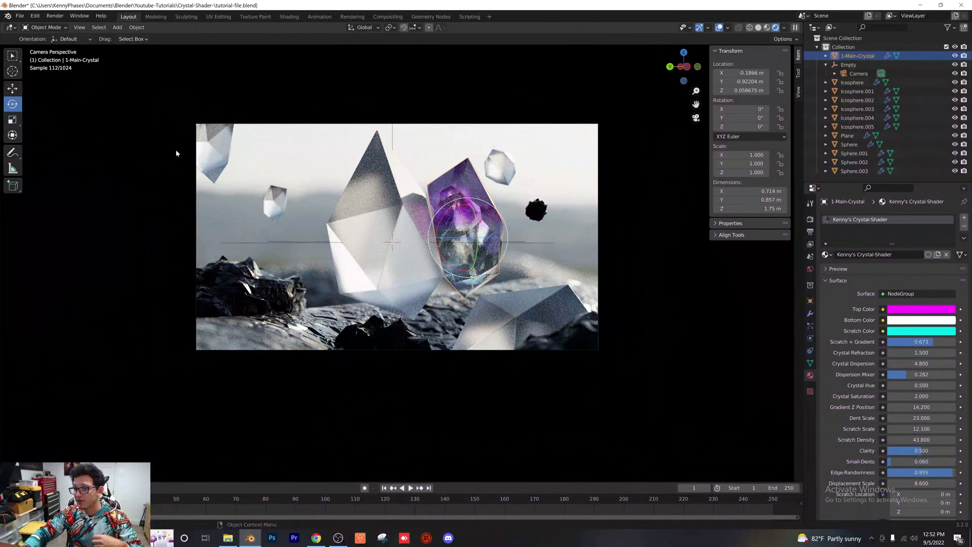
Link 1-Main-Crystal's crystal shader material to all the other Icosphere crystals.
click(213, 144)
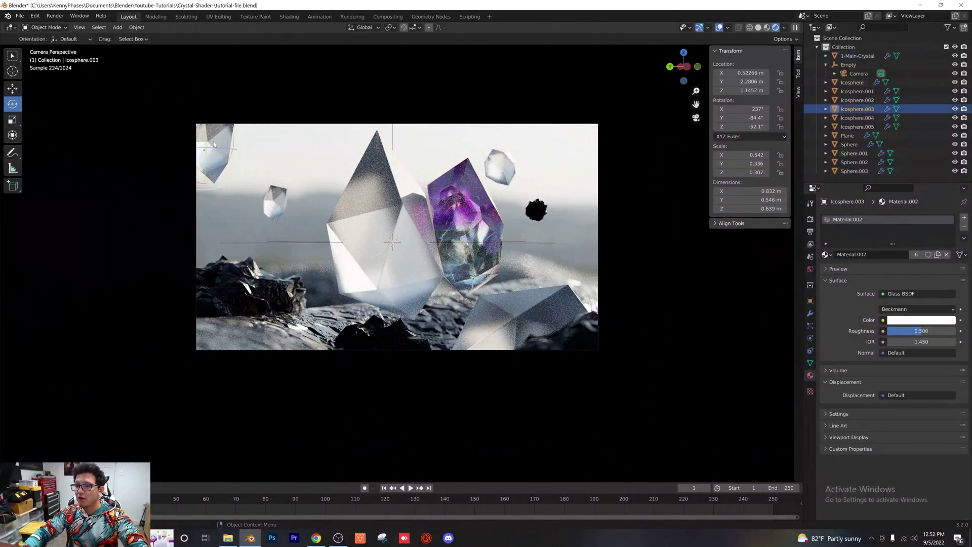
shift+click(282, 201)
shift+click(378, 209)
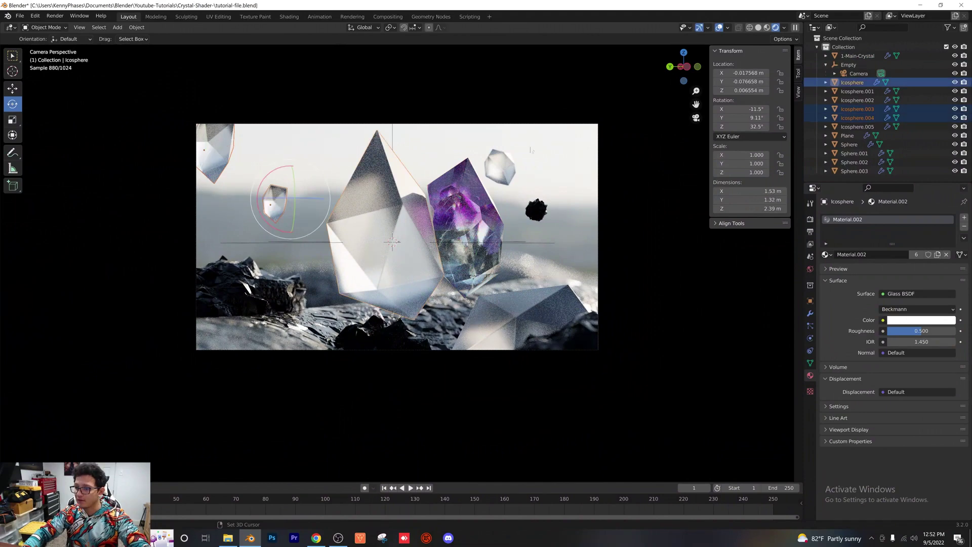
shift+click(506, 159)
shift+click(528, 312)
shift+click(470, 201)
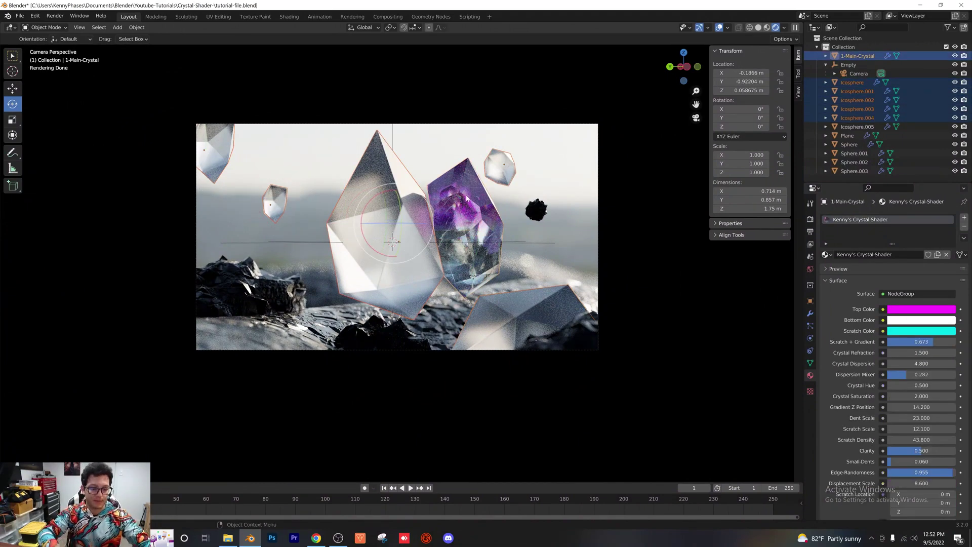
key(ctrl+l)
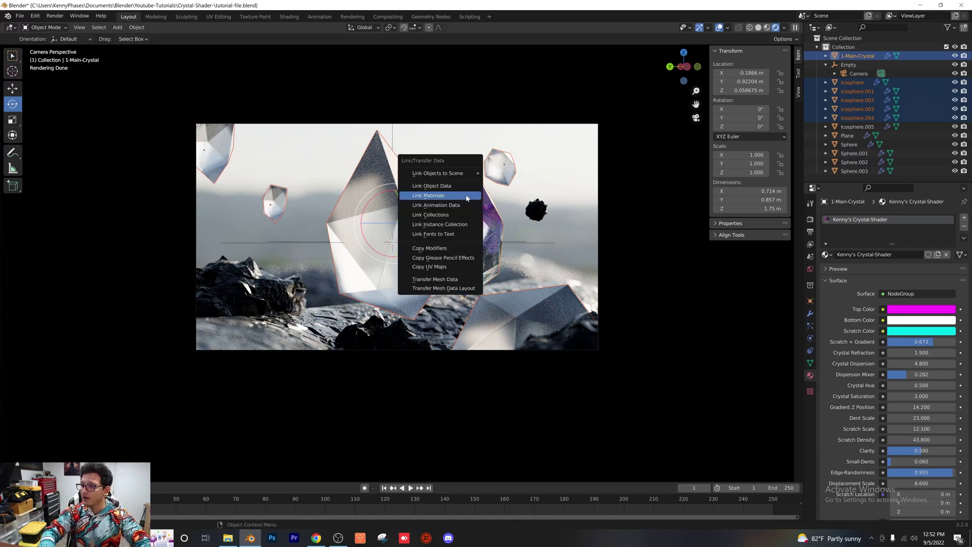
click(466, 197)
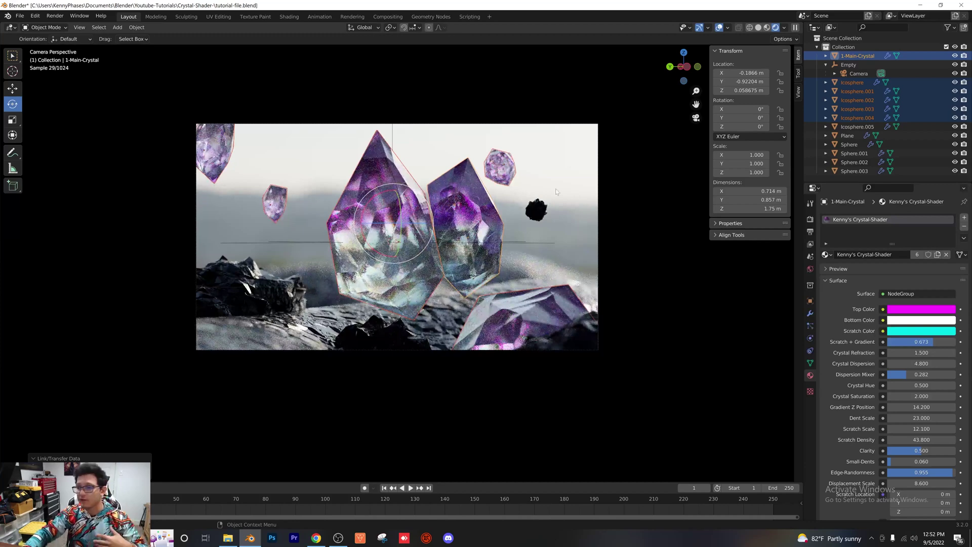
Delete the 1-Main-Crystal object.
click(630, 191)
click(482, 239)
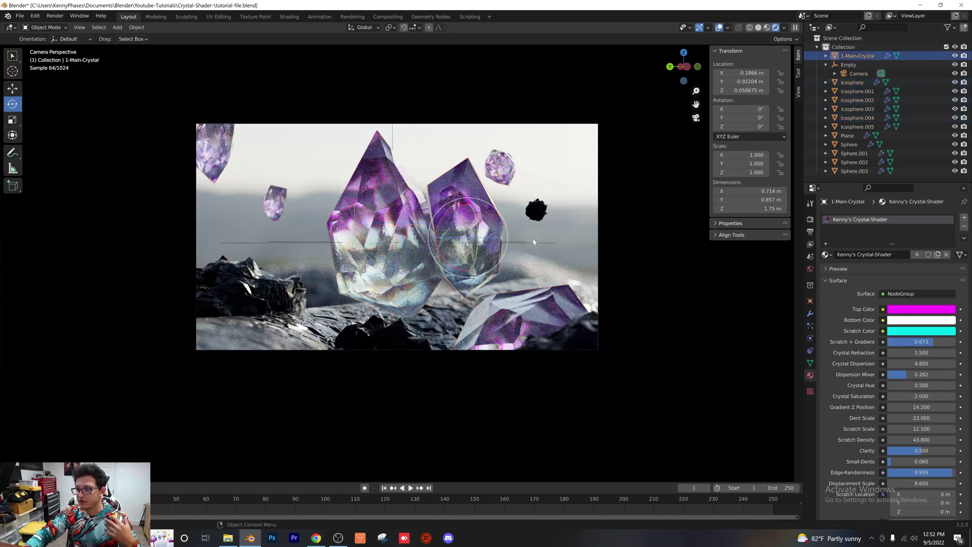
key(x)
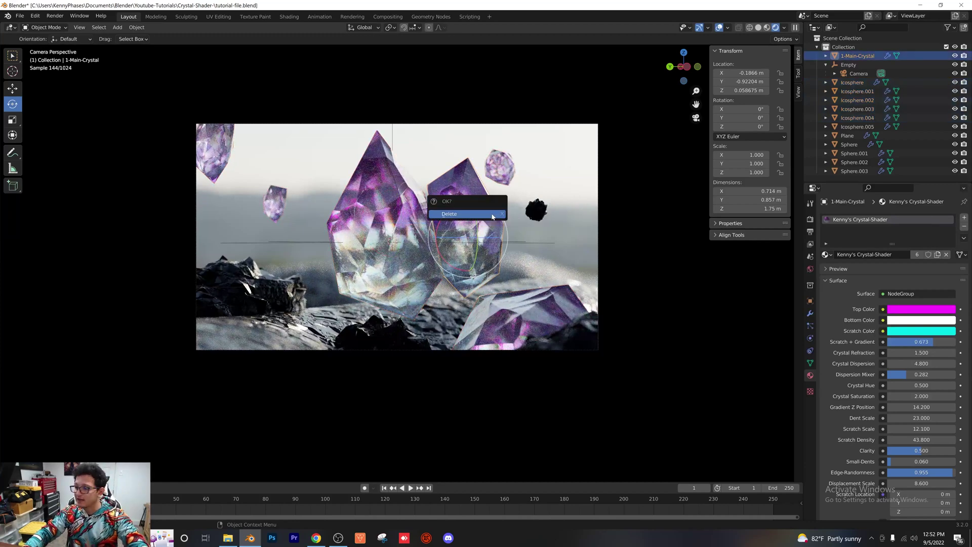
click(491, 218)
Rotate the central Icosphere freely and shrink it to scale 0.896.
click(385, 218)
key(r)
key(r)
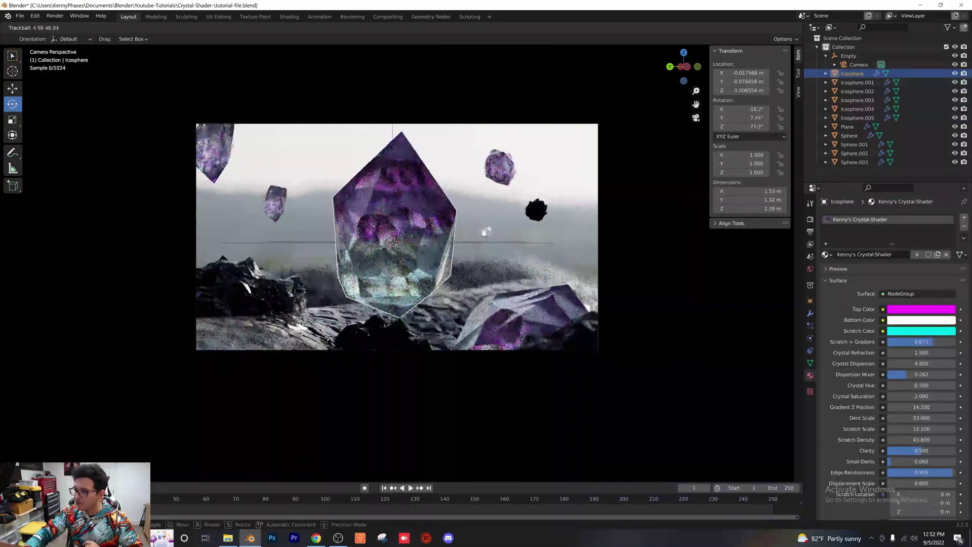
click(480, 188)
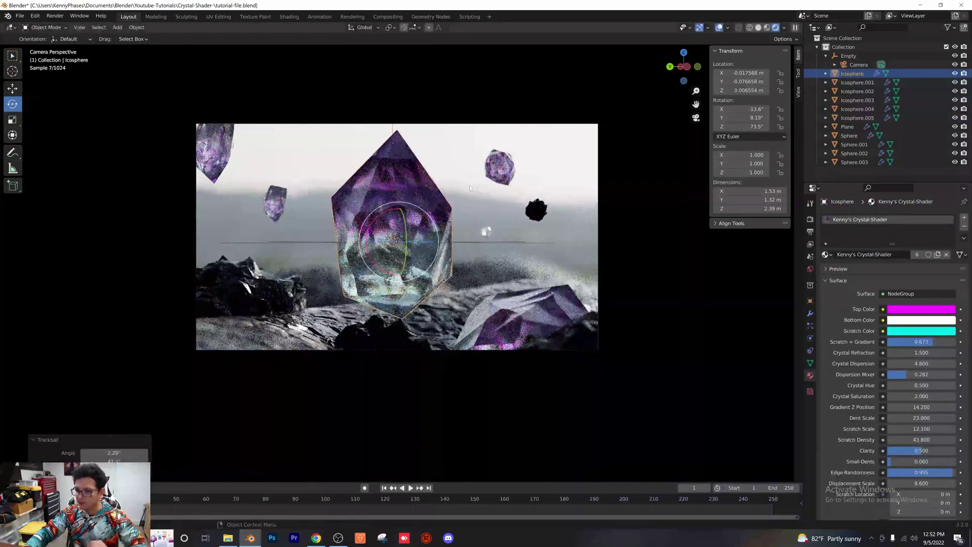
key(s)
click(484, 213)
Rotate the central crystal to 96.7° Z and select its Crystal-Shader node group in Shading.
key(r)
key(r)
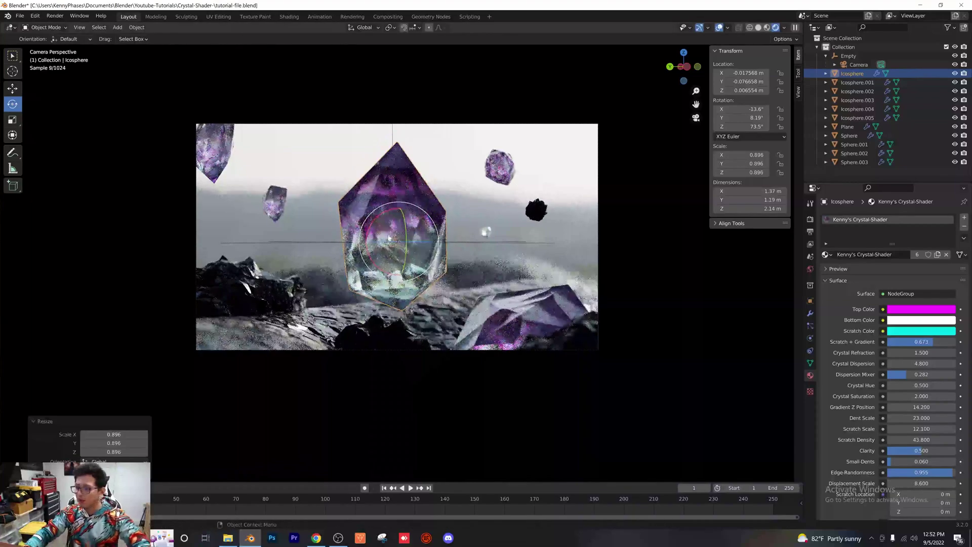
click(441, 238)
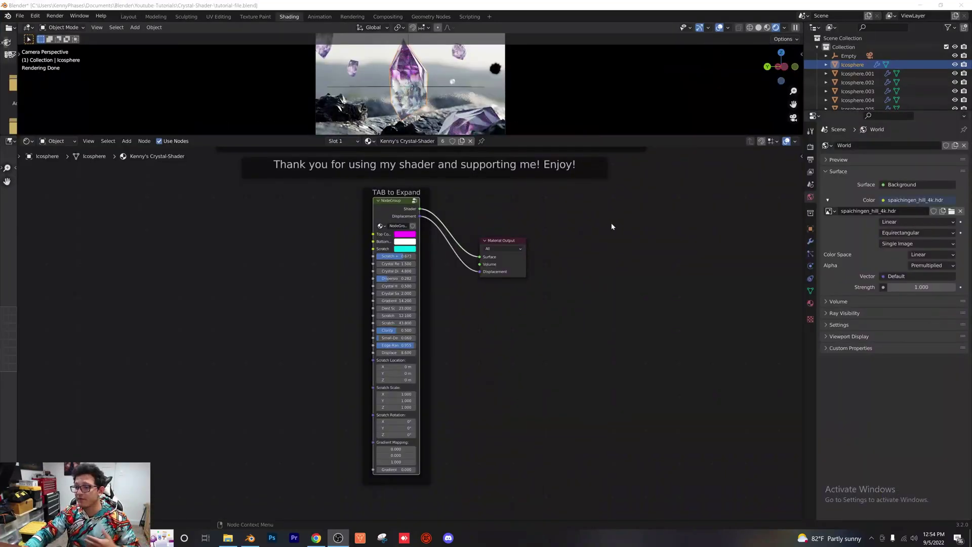
click(463, 286)
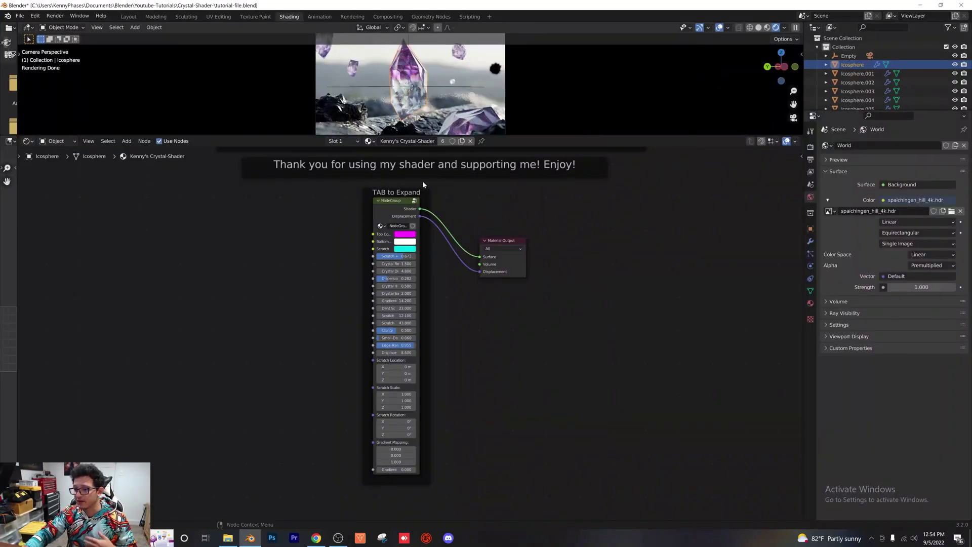
scroll(438, 208, up, 1)
click(387, 183)
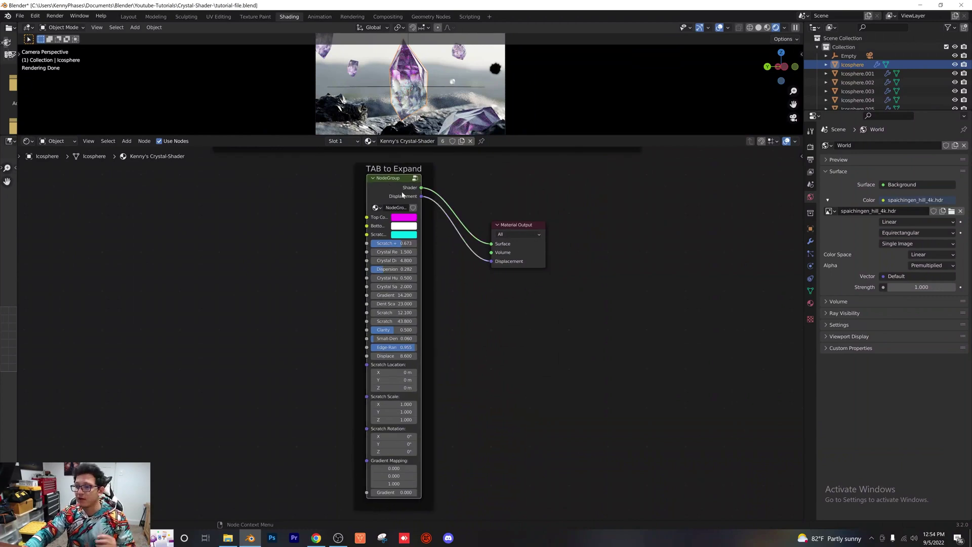
Enter the Crystal-Shader node group, zoom out over all frames, then zoom in on User Inputs.
key(Tab)
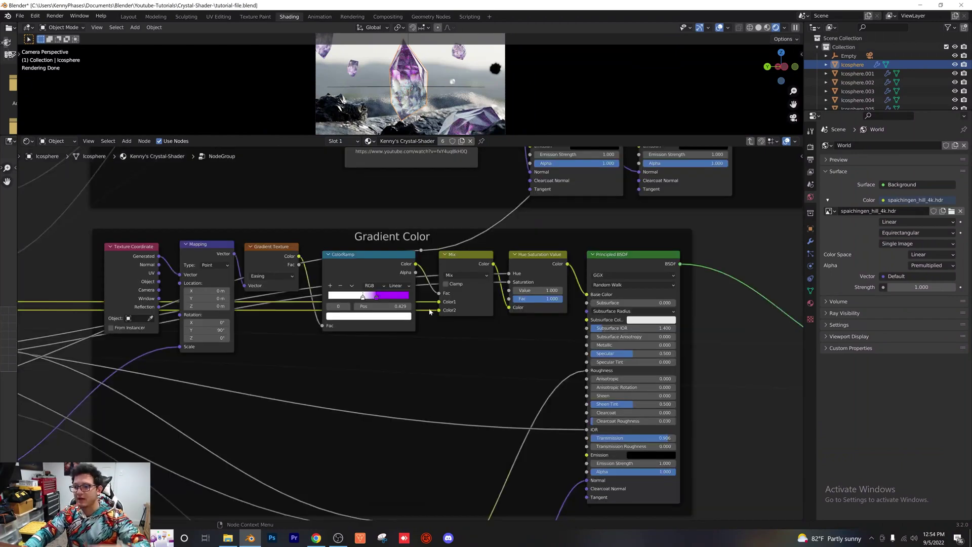
scroll(430, 311, down, 6)
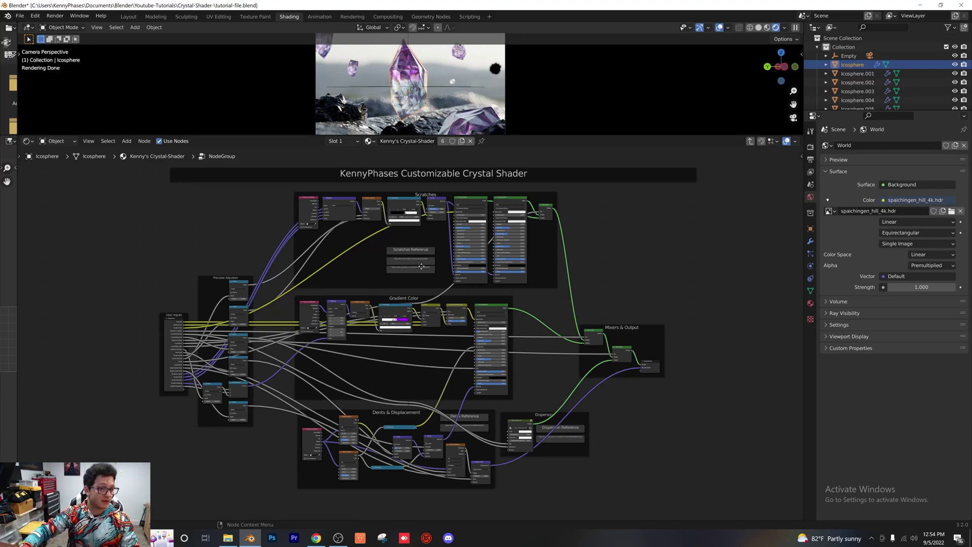
scroll(223, 226, up, 6)
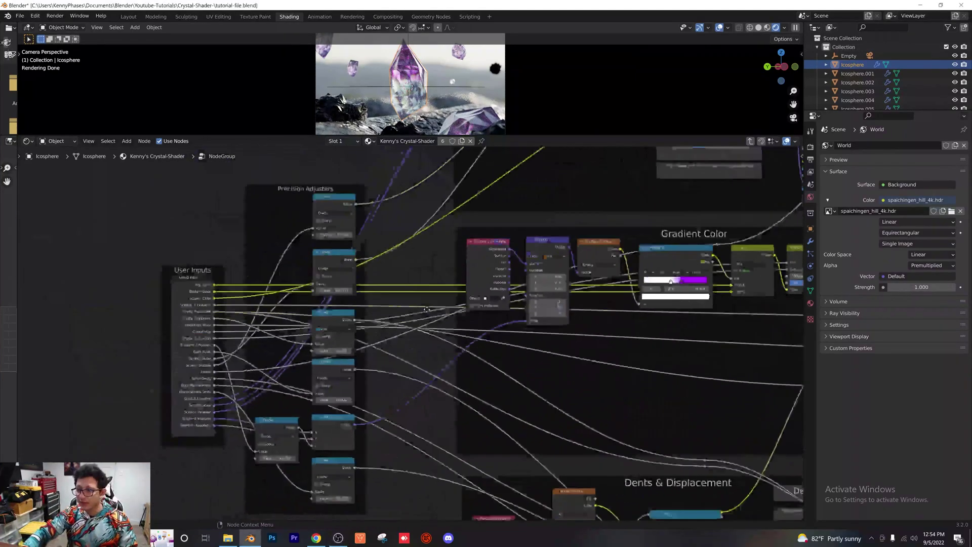
scroll(427, 309, up, 5)
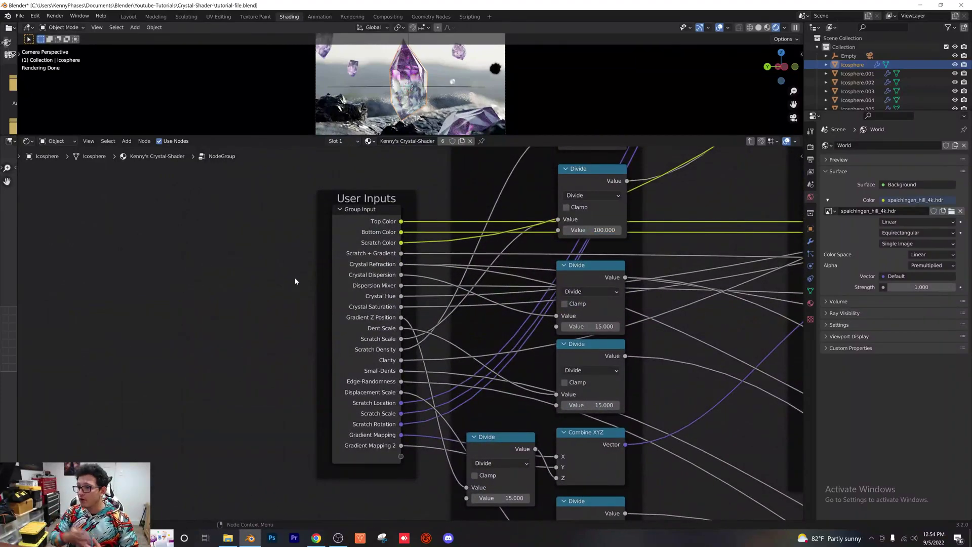
Pan from Texture Coordinate and Precision Adjusters over to the Scratches and Gradient Color frames.
click(811, 303)
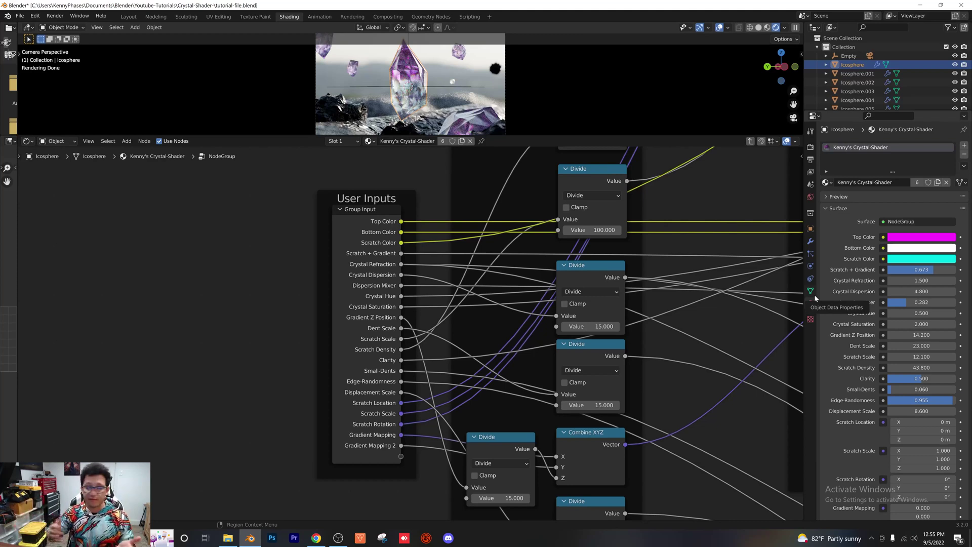
scroll(595, 245, down, 1)
middle_drag(596, 244, 464, 286)
scroll(465, 285, down, 1)
middle_drag(522, 386, 510, 428)
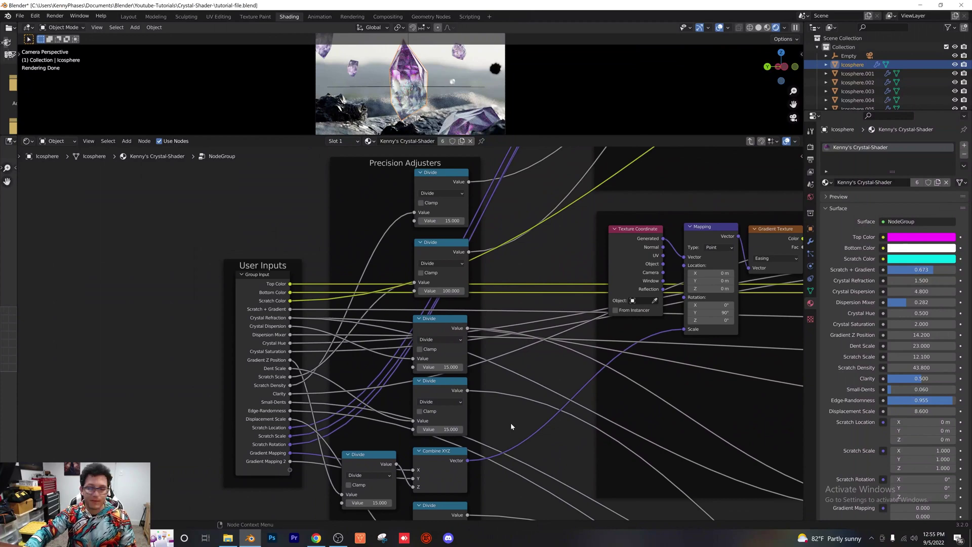
scroll(511, 427, down, 1)
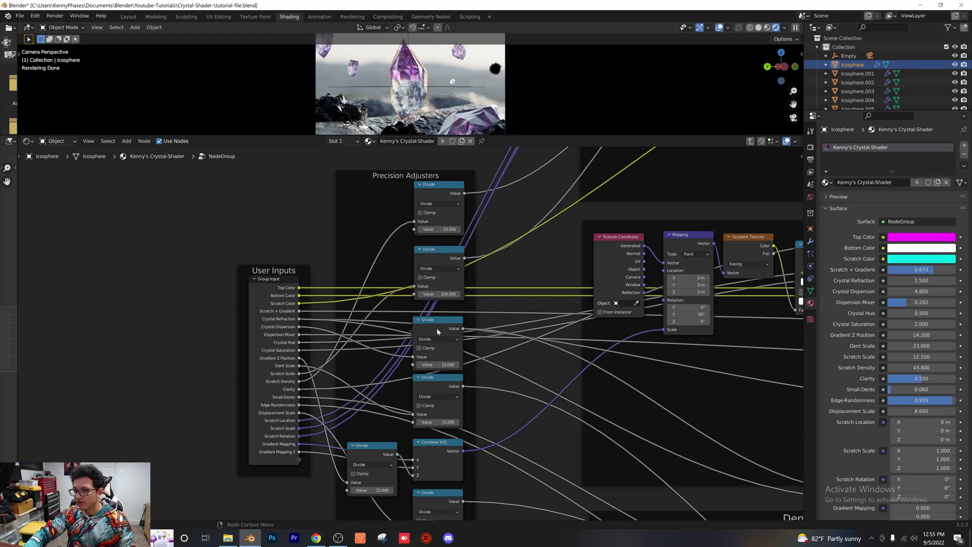
scroll(443, 310, down, 3)
middle_drag(658, 126, 443, 310)
Inspect the Scratches and Mixers & Output frames, then pan down to Gradient Color.
scroll(443, 314, up, 3)
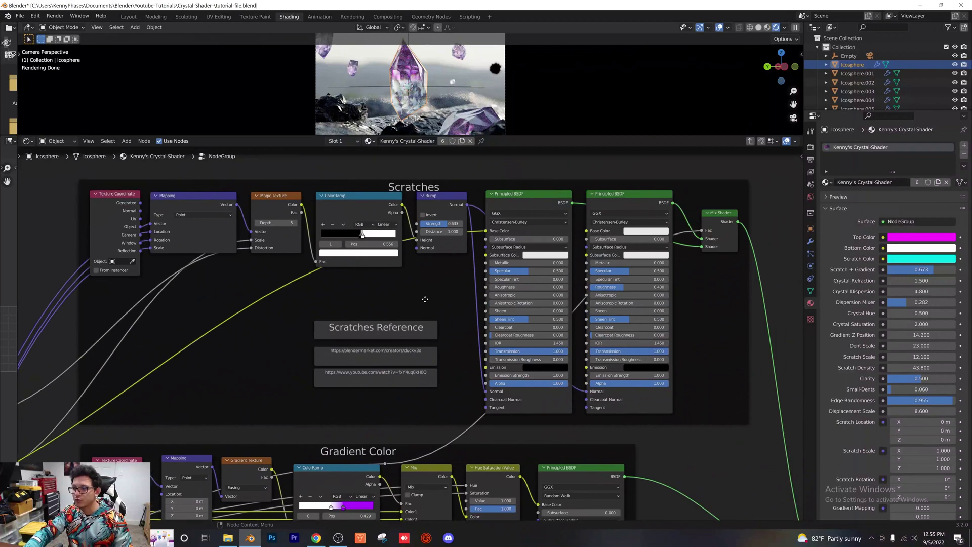
scroll(425, 302, down, 4)
scroll(665, 474, up, 2)
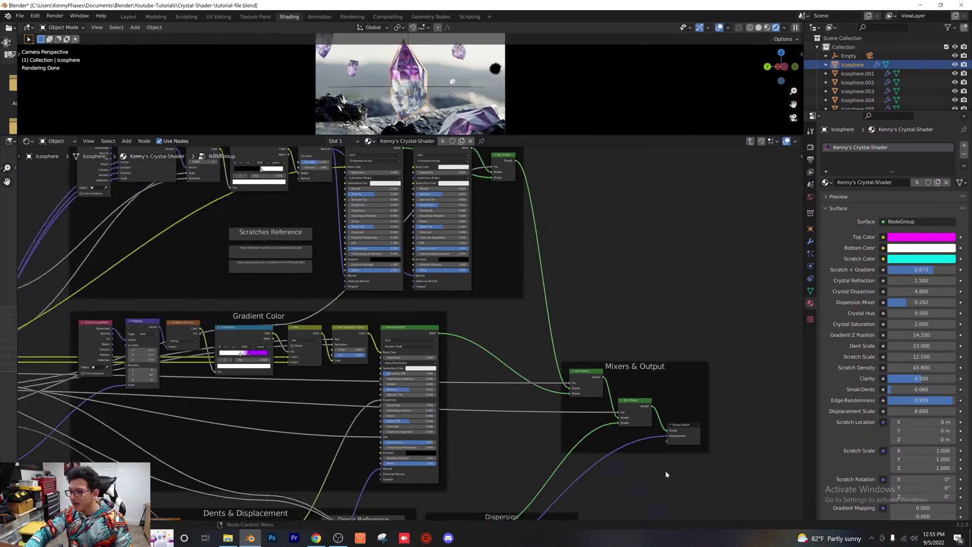
scroll(548, 405, down, 2)
scroll(346, 267, up, 4)
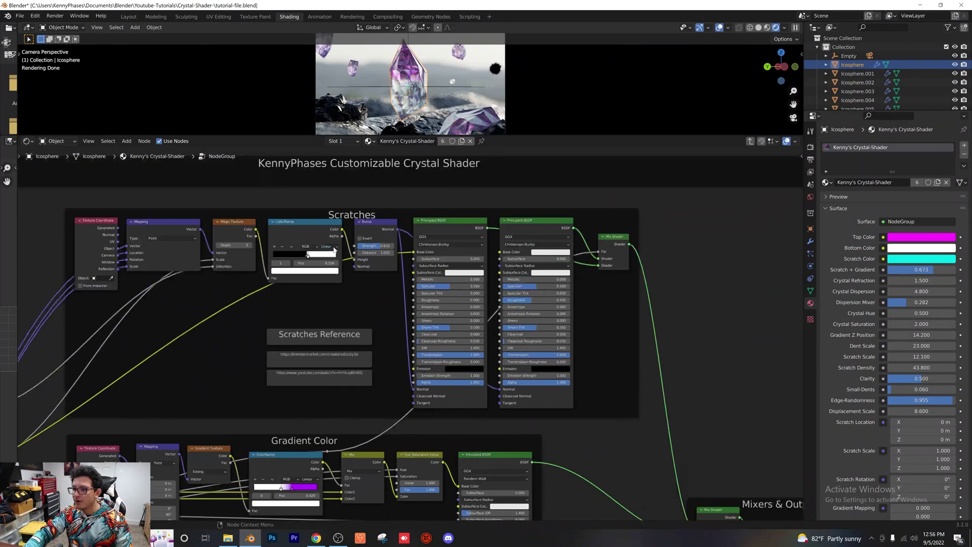
middle_drag(346, 267, 367, 307)
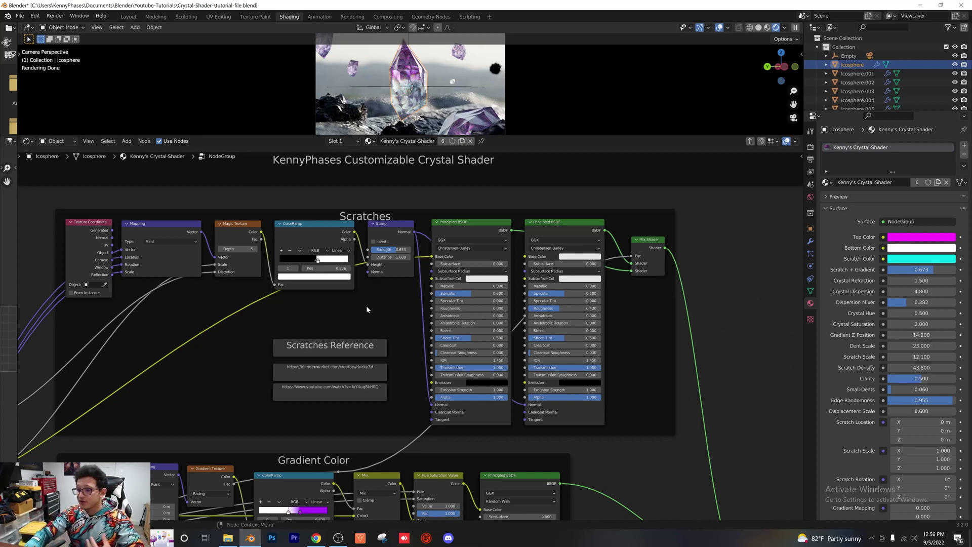
middle_drag(631, 498, 668, 248)
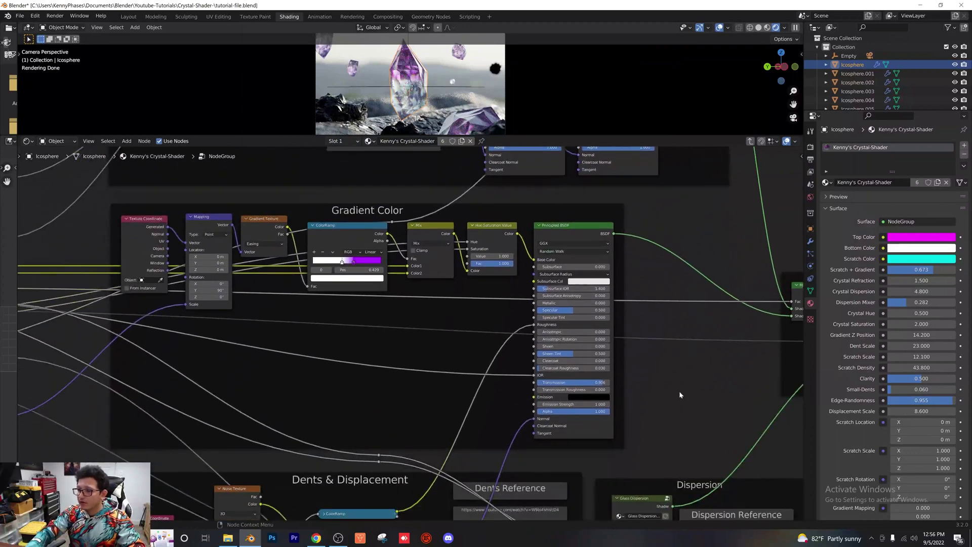
Slide the purple stop of the Gradient Color ramp left, toward about 0.566, for a paler purple crystal.
middle_drag(679, 391, 703, 389)
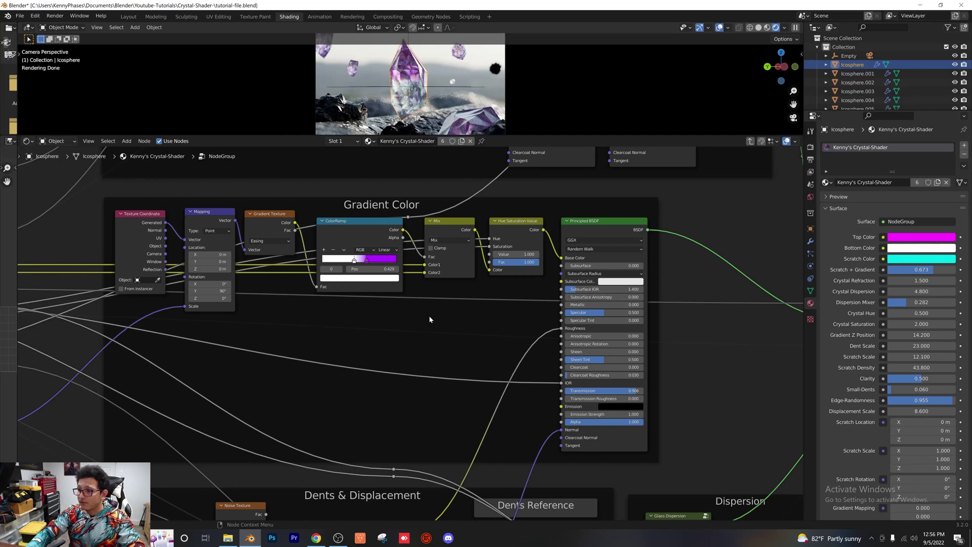
scroll(410, 75, up, 4)
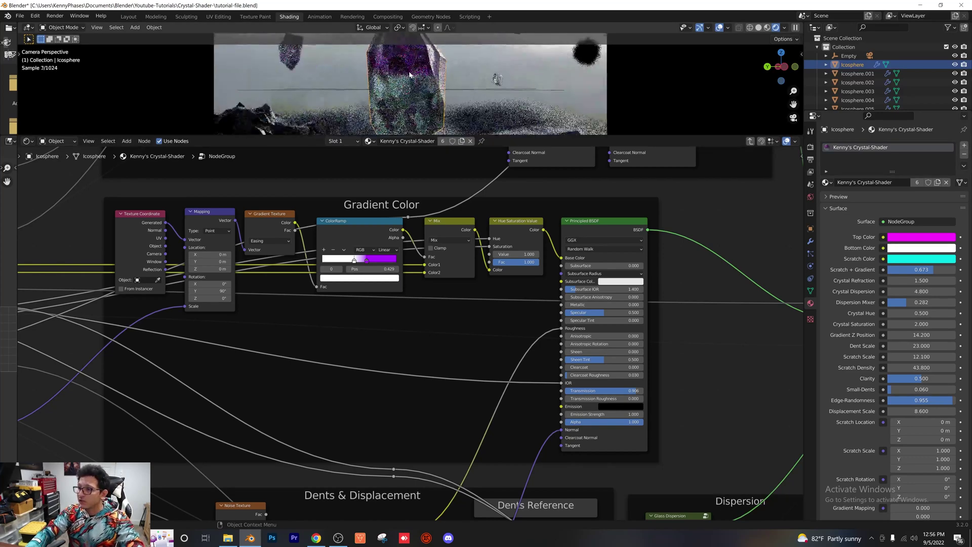
click(367, 259)
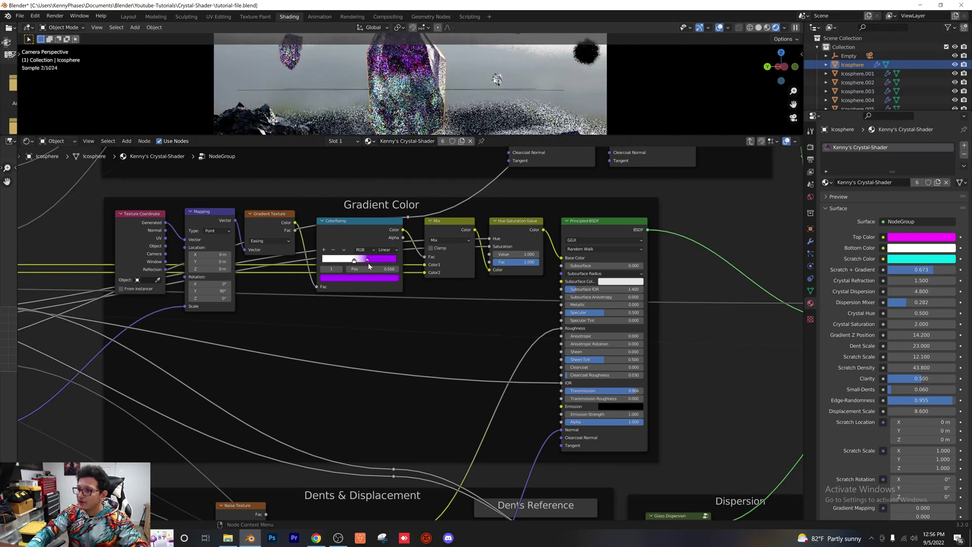
drag(368, 264, 344, 265)
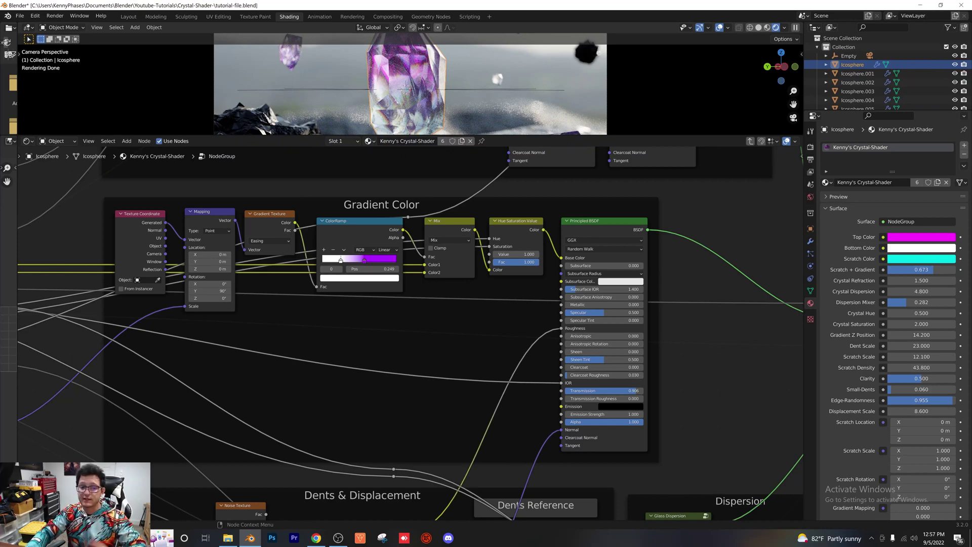
scroll(645, 389, down, 3)
middle_drag(645, 389, 642, 270)
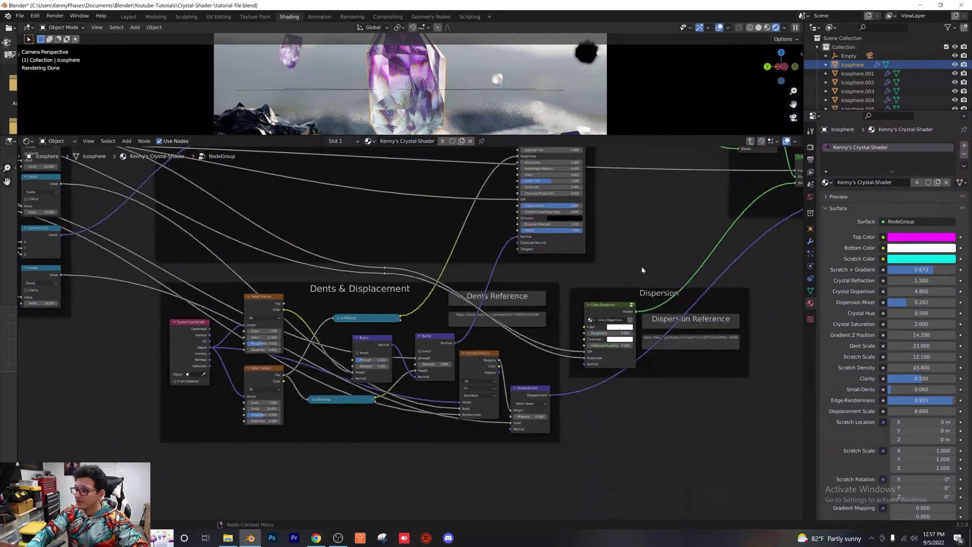
Zoom into the Dents & Displacement frame, then pan over to the Dispersion frame's Glass Dispersion node.
scroll(642, 270, up, 2)
middle_drag(604, 325, 617, 321)
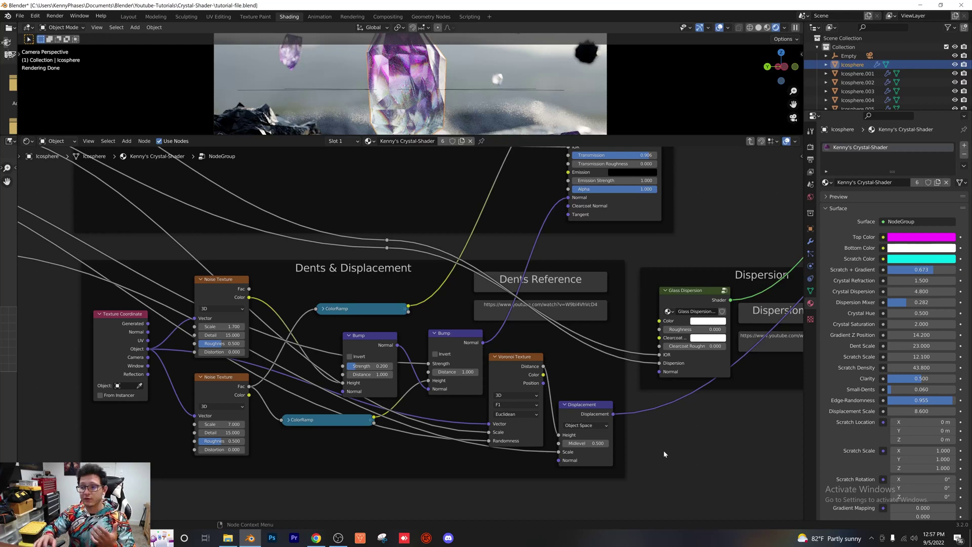
scroll(342, 381, up, 1)
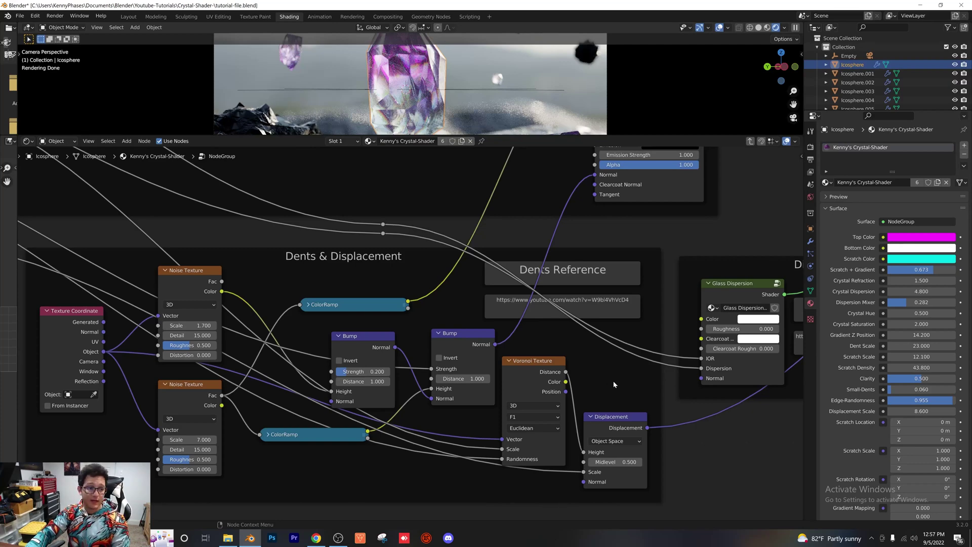
middle_drag(757, 450, 562, 434)
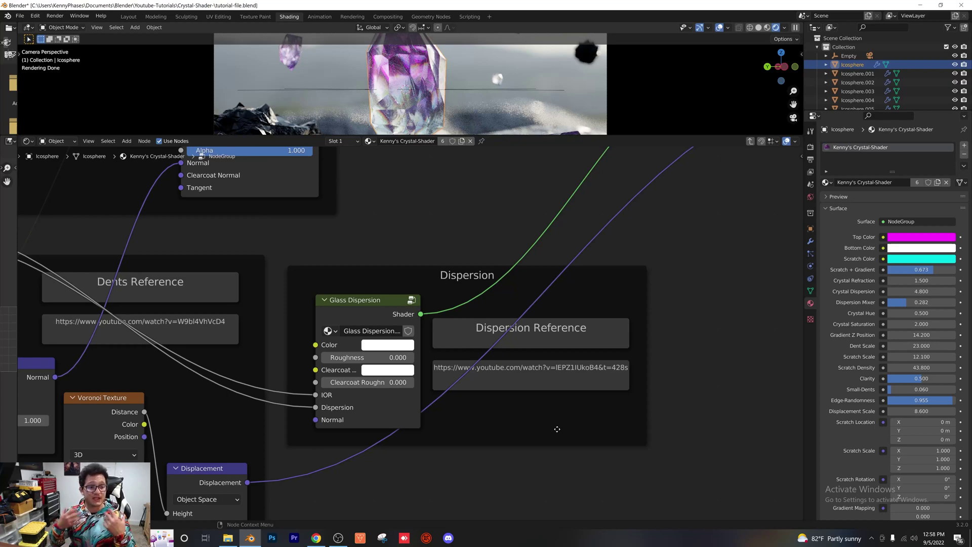
Zoom in on the two Mix Shaders feeding Group Output, then zoom back out over the node tree.
scroll(557, 429, down, 4)
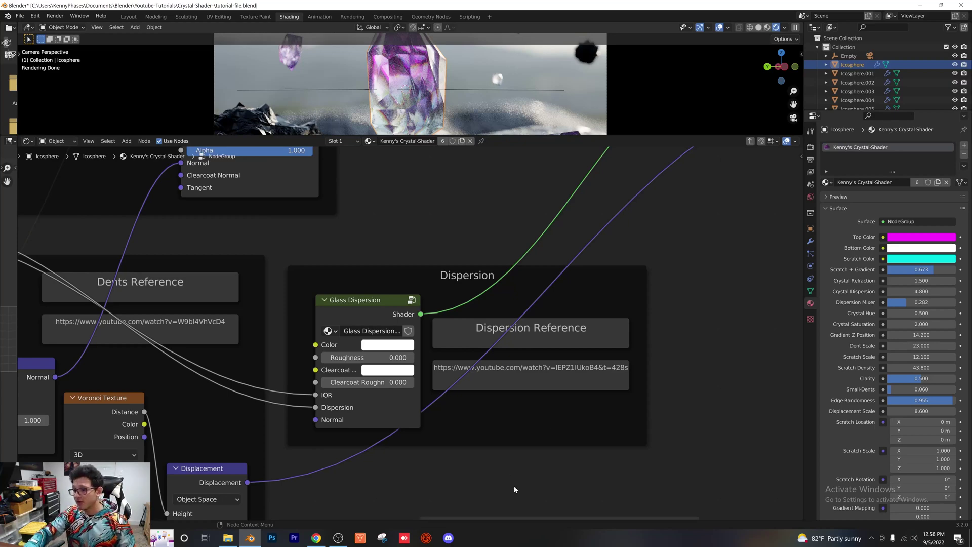
middle_drag(557, 428, 629, 364)
shift+scroll(698, 341, up, 3)
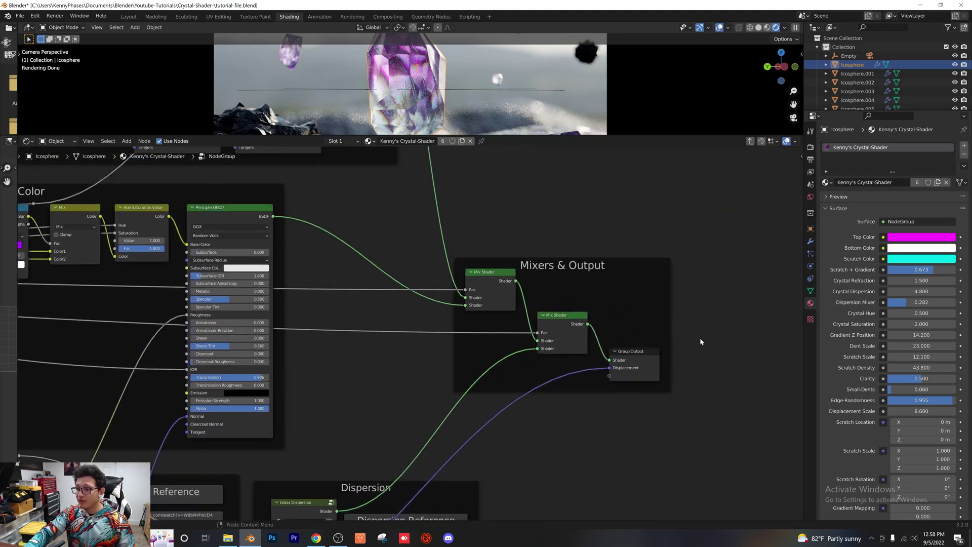
scroll(740, 314, up, 1)
middle_drag(740, 314, 651, 314)
scroll(651, 318, up, 1)
scroll(716, 344, up, 1)
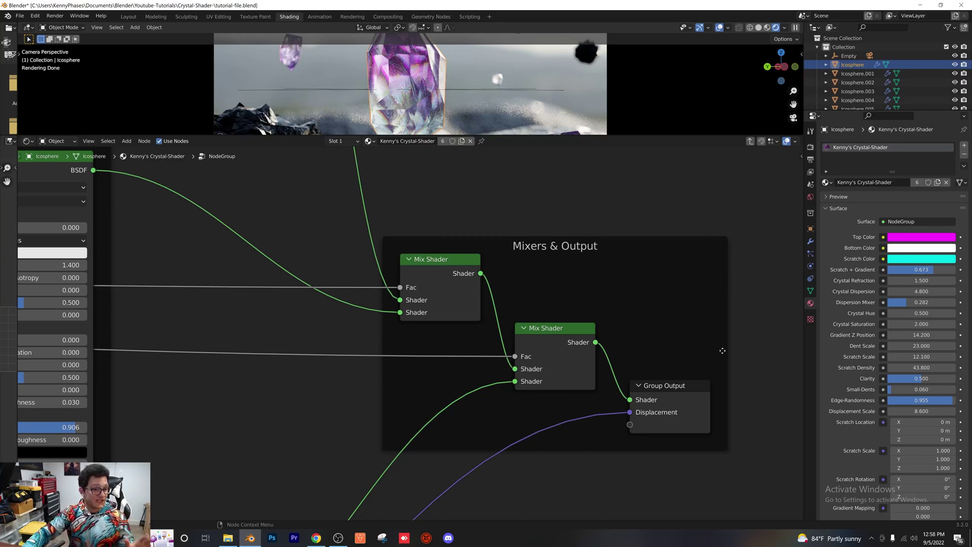
scroll(569, 320, down, 10)
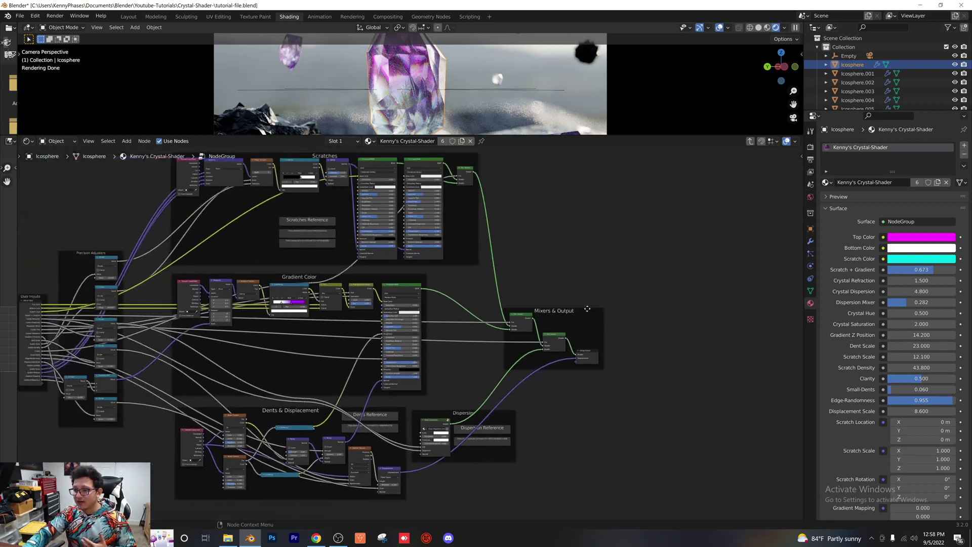
Zoom in and bring the User Inputs node fully into view.
middle_drag(657, 328, 670, 326)
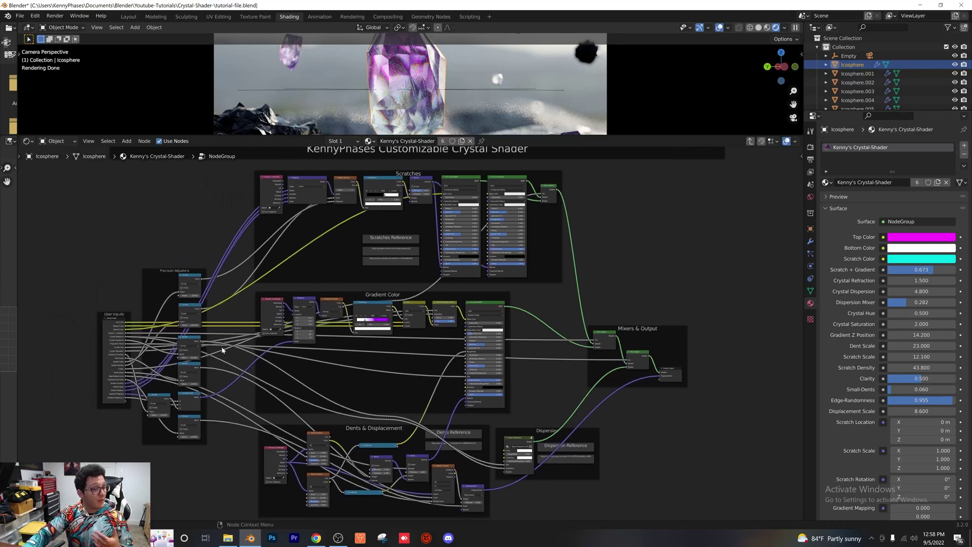
scroll(308, 363, up, 8)
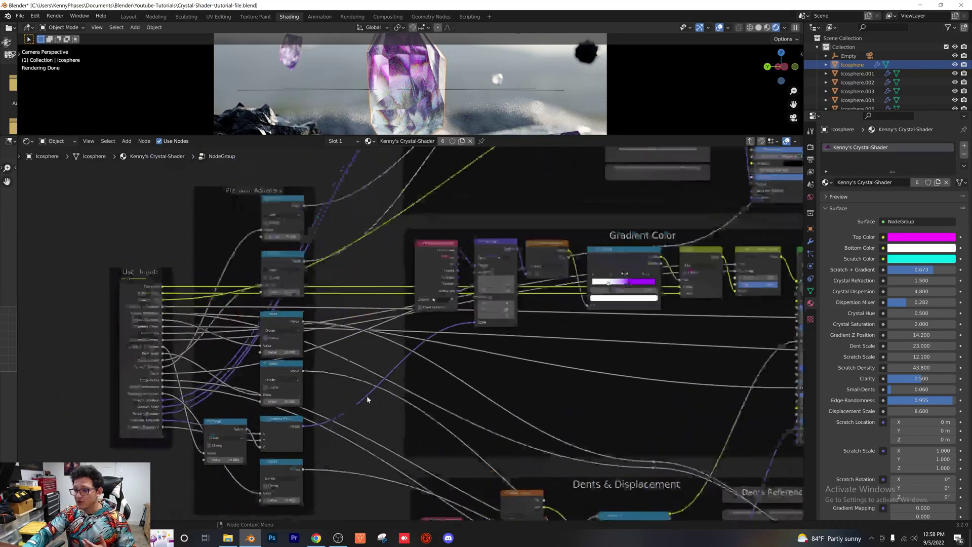
middle_drag(374, 368, 554, 340)
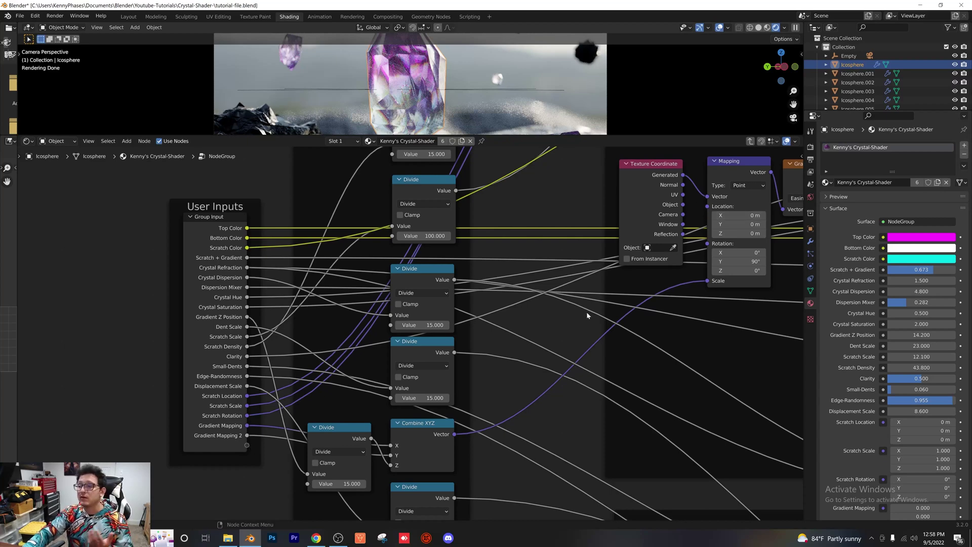
scroll(607, 317, down, 1)
Pan past the Gradient Color ColorRamp and zoom out to the full crystal node tree.
middle_drag(699, 343, 585, 346)
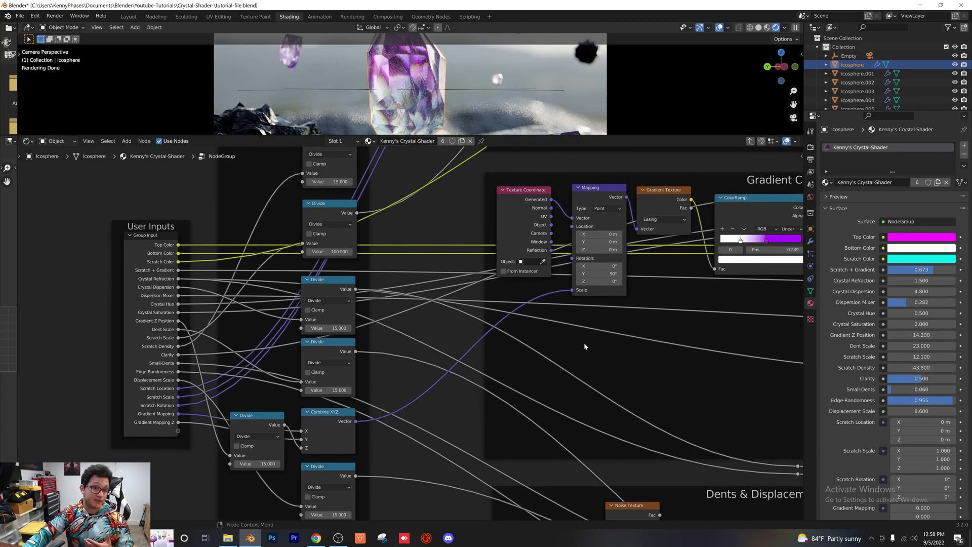
scroll(584, 347, down, 3)
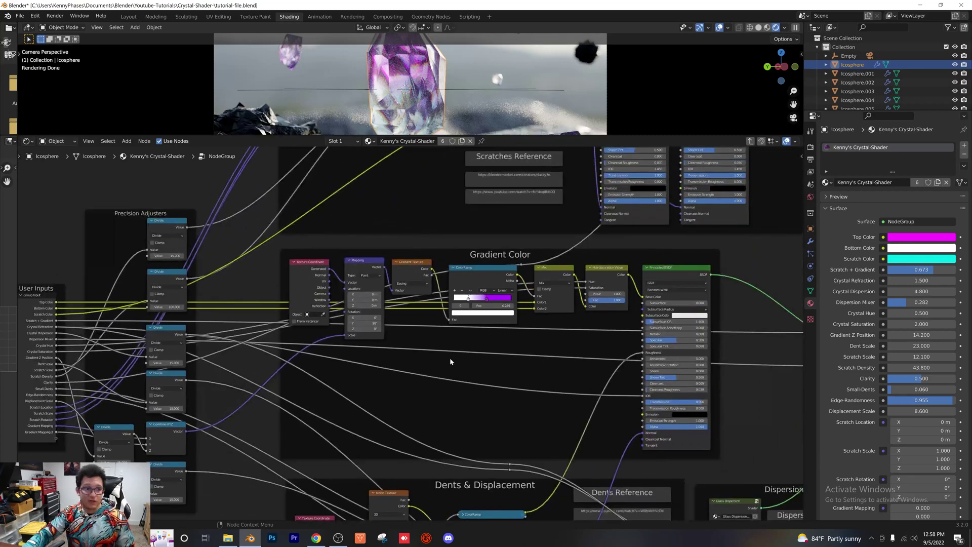
scroll(449, 359, down, 2)
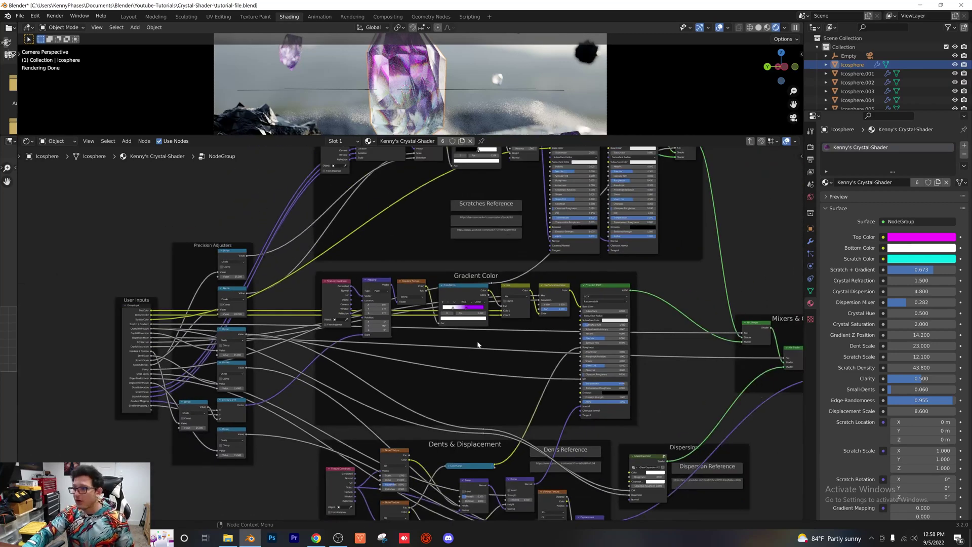
middle_drag(469, 344, 439, 348)
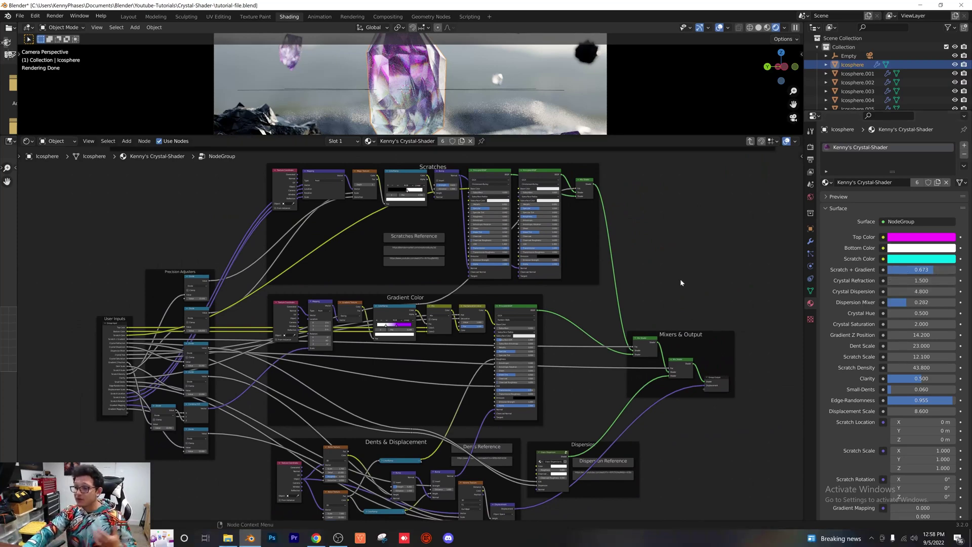
scroll(679, 276, down, 1)
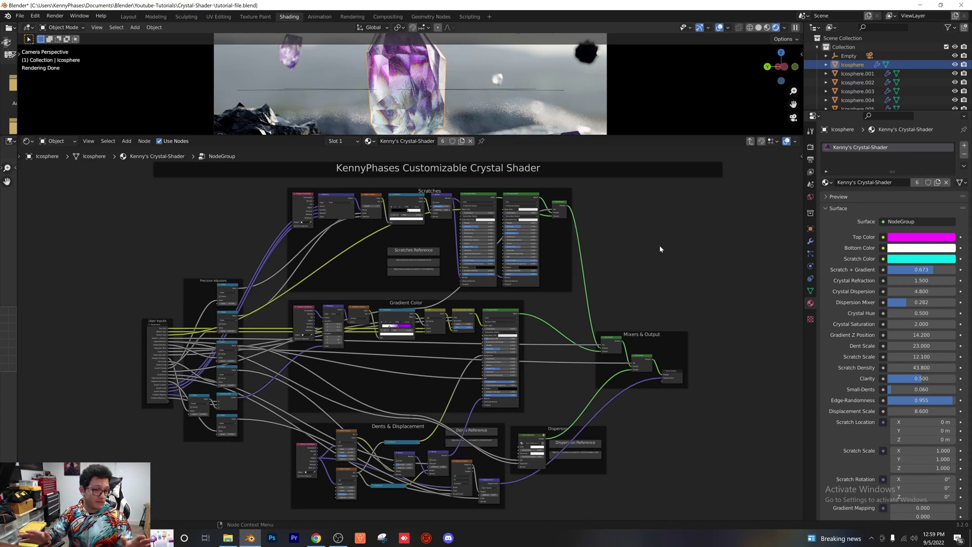
Zoom into the Scratches frame with its Magic Texture, ColorRamp and Bump nodes.
scroll(611, 223, up, 4)
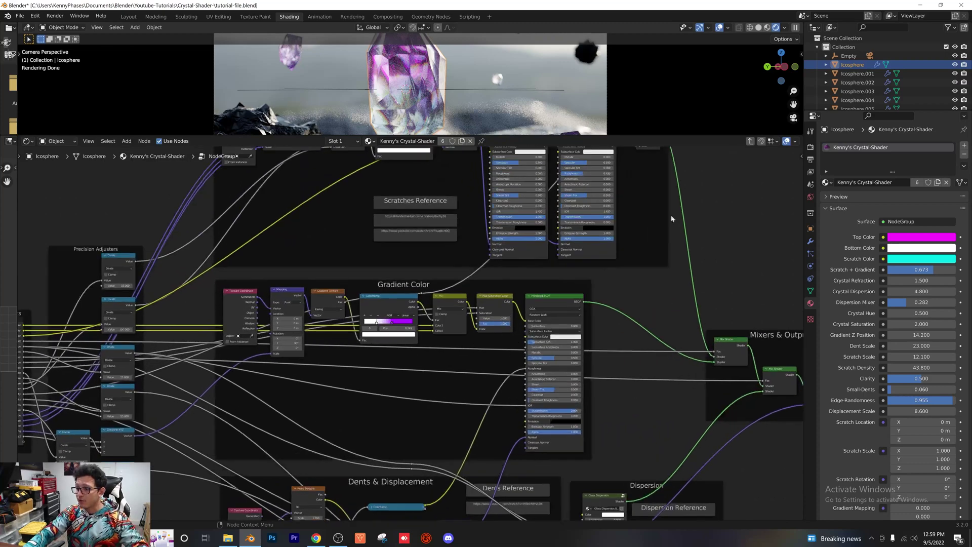
scroll(644, 331, up, 2)
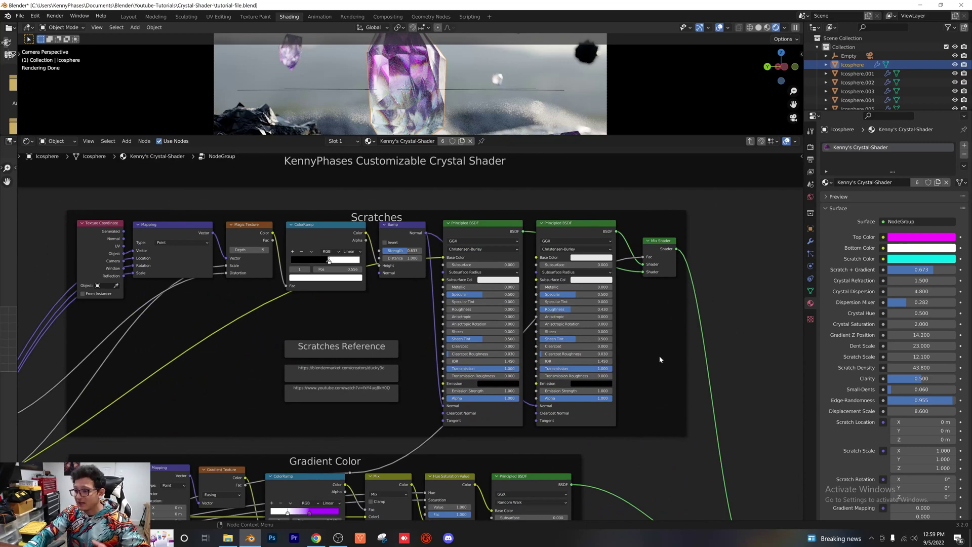
scroll(667, 354, up, 3)
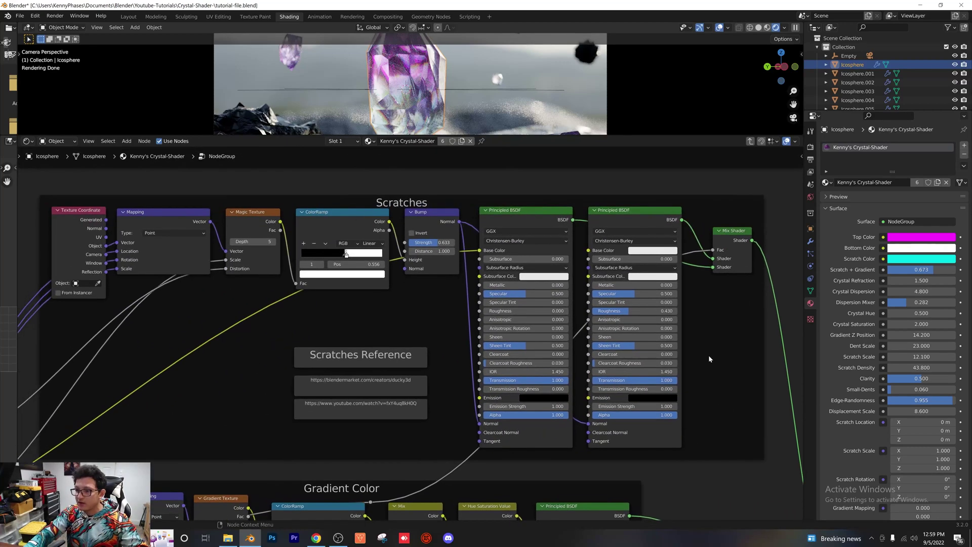